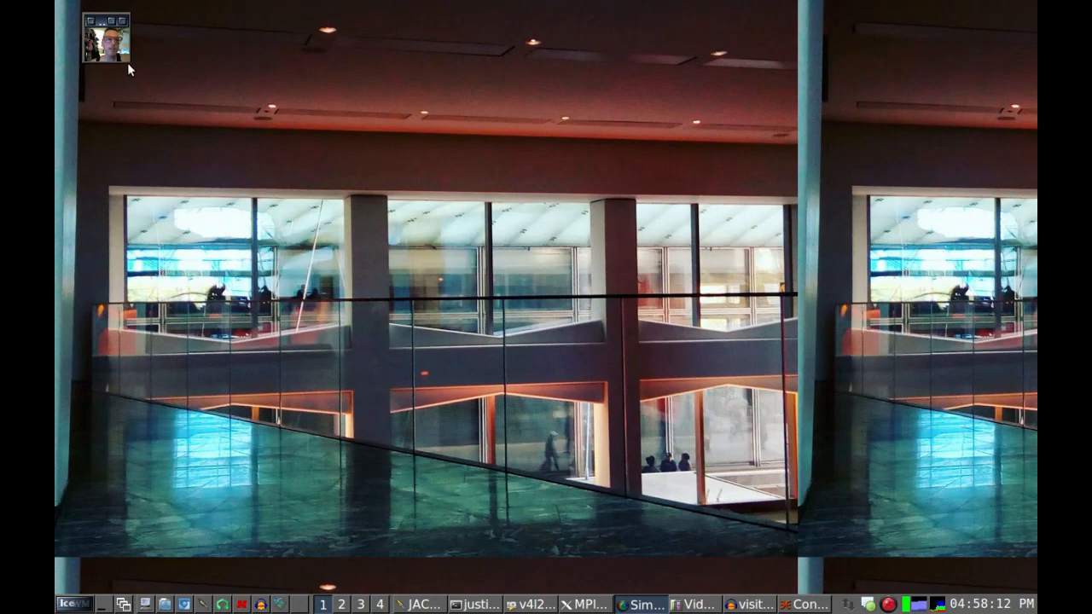
Step: Switch to the Audacity project visitors and shrink the MPlayer webcam window so it sits over the project's lower corner, clear of the waveform
{"action": "left_click_drag", "start_coordinate": [123, 55], "coordinate": [787, 362]}
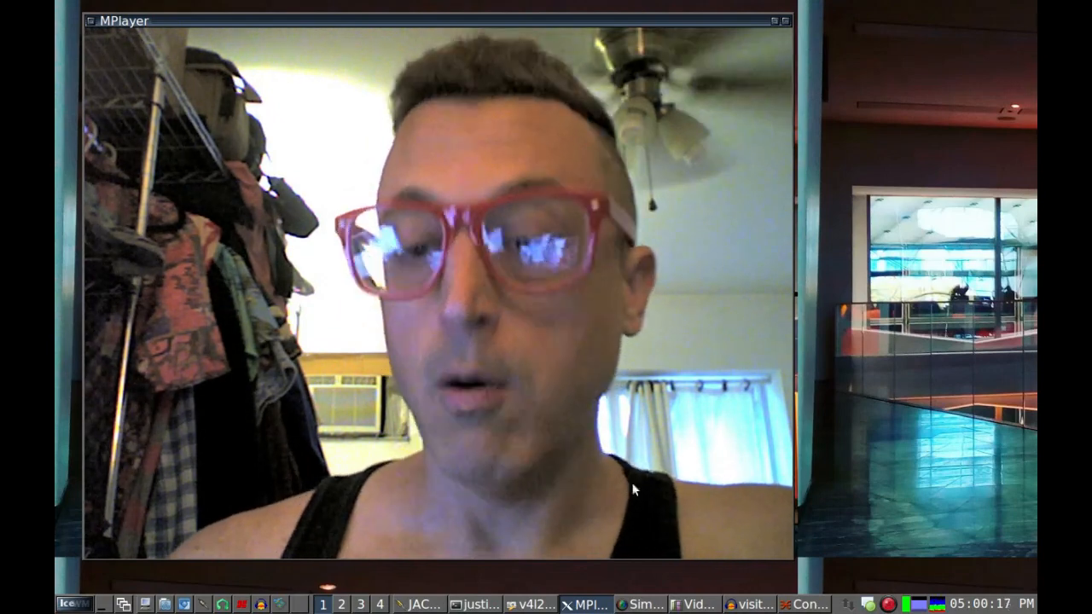
{"action": "left_click", "coordinate": [749, 605]}
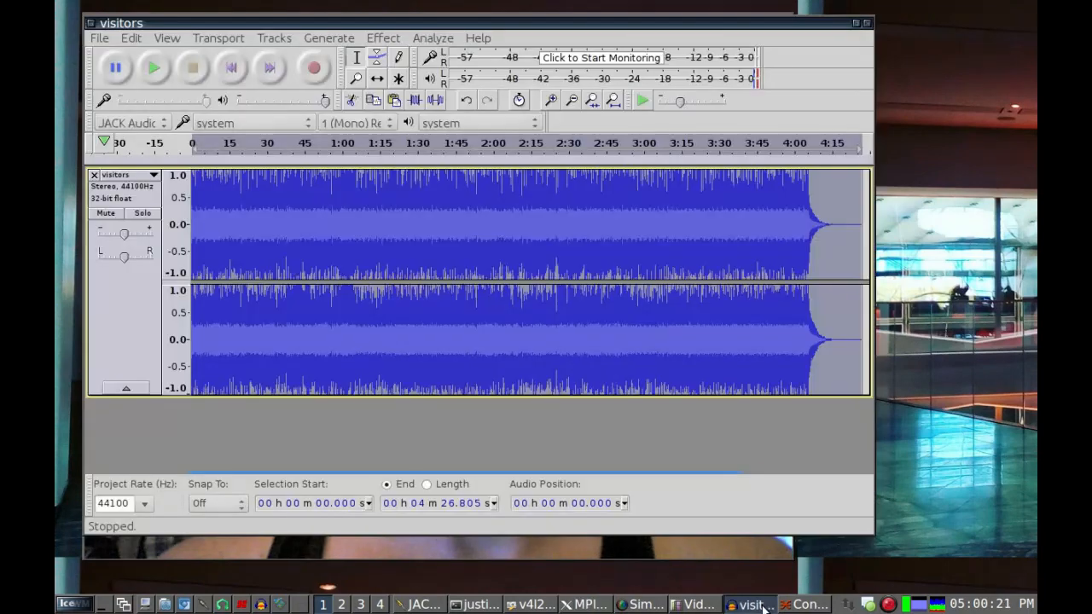
{"action": "left_click", "coordinate": [643, 549]}
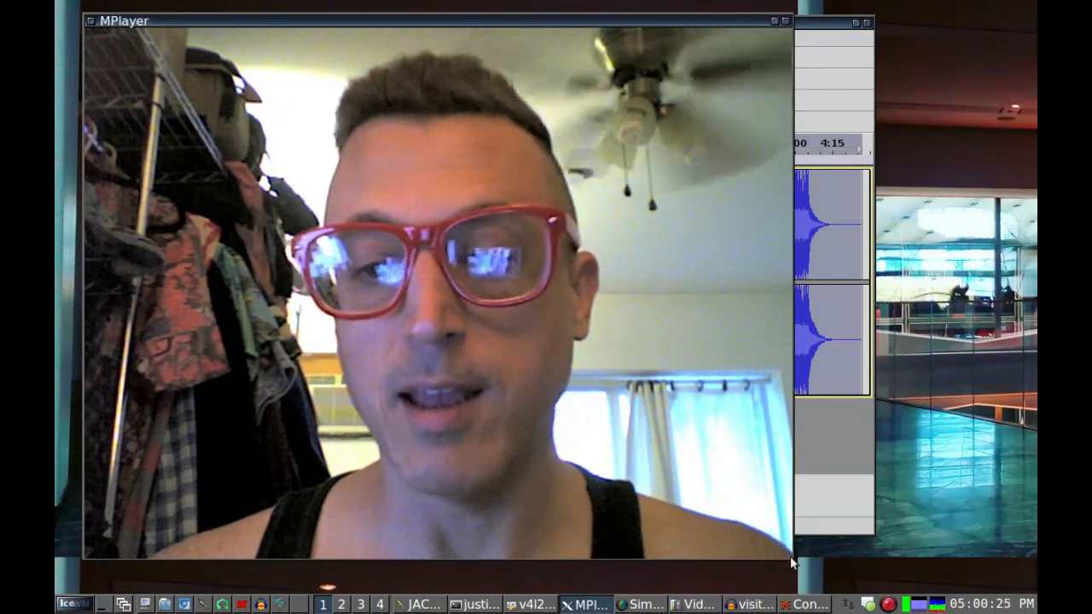
{"action": "left_click_drag", "start_coordinate": [790, 556], "coordinate": [227, 137]}
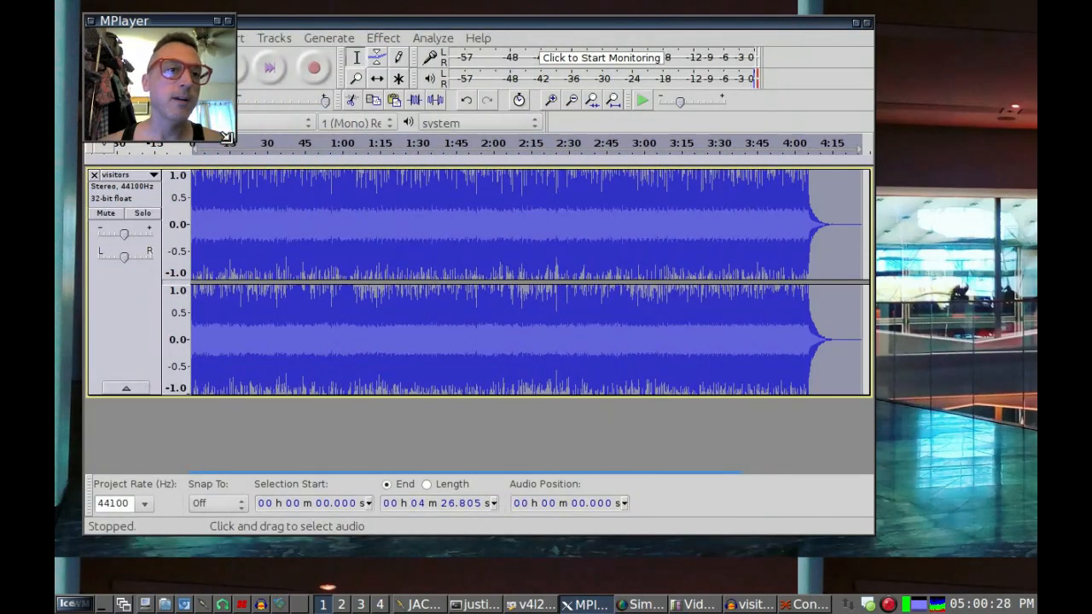
{"action": "left_click_drag", "start_coordinate": [147, 21], "coordinate": [934, 431]}
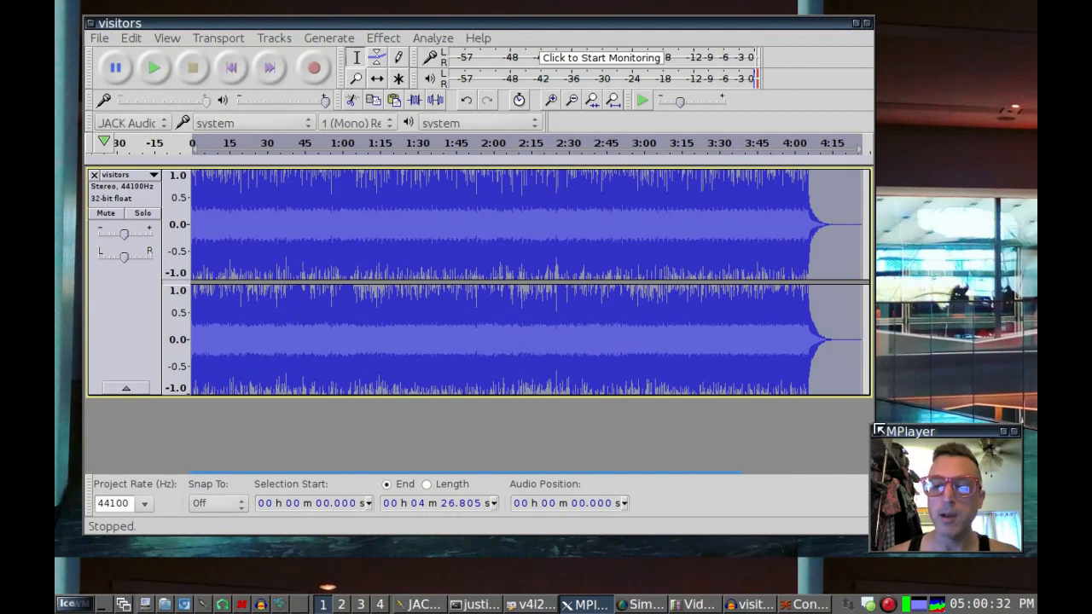
{"action": "left_click_drag", "start_coordinate": [877, 429], "coordinate": [780, 359]}
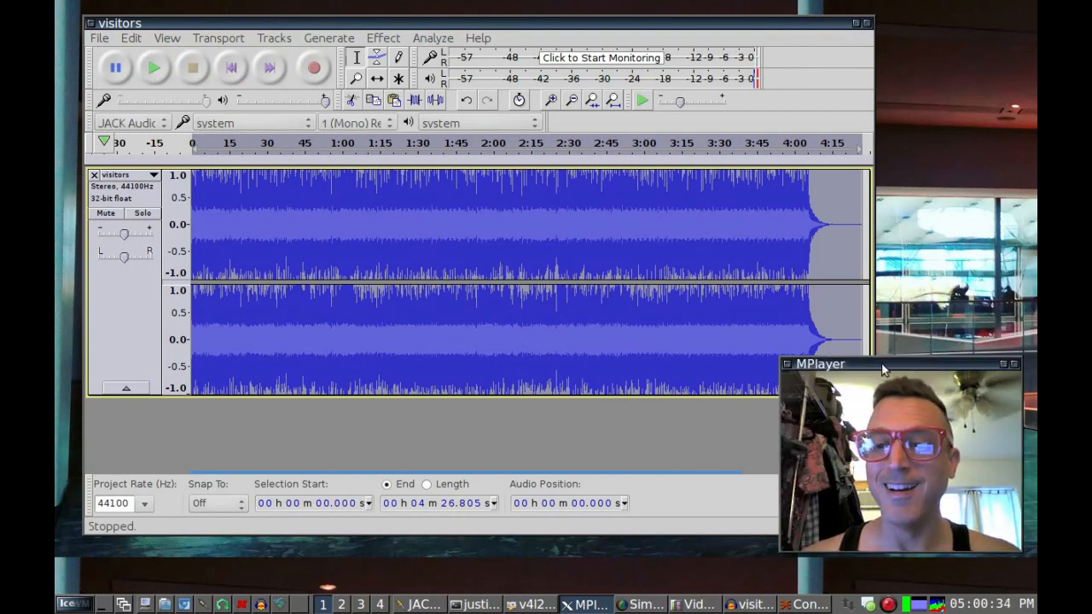
{"action": "left_click_drag", "start_coordinate": [881, 362], "coordinate": [895, 395]}
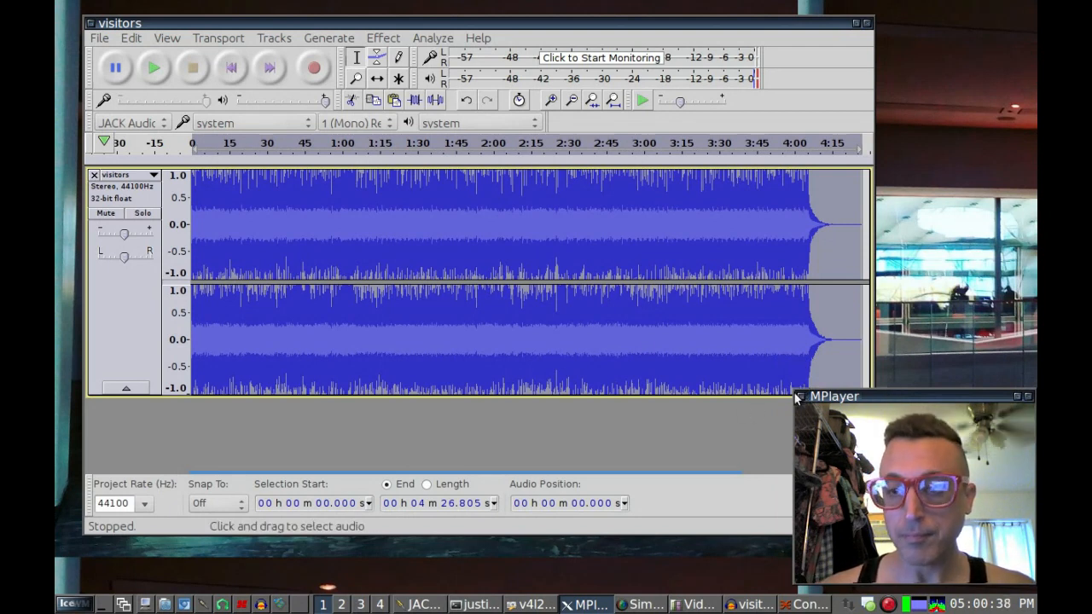
{"action": "left_click_drag", "start_coordinate": [795, 398], "coordinate": [827, 416]}
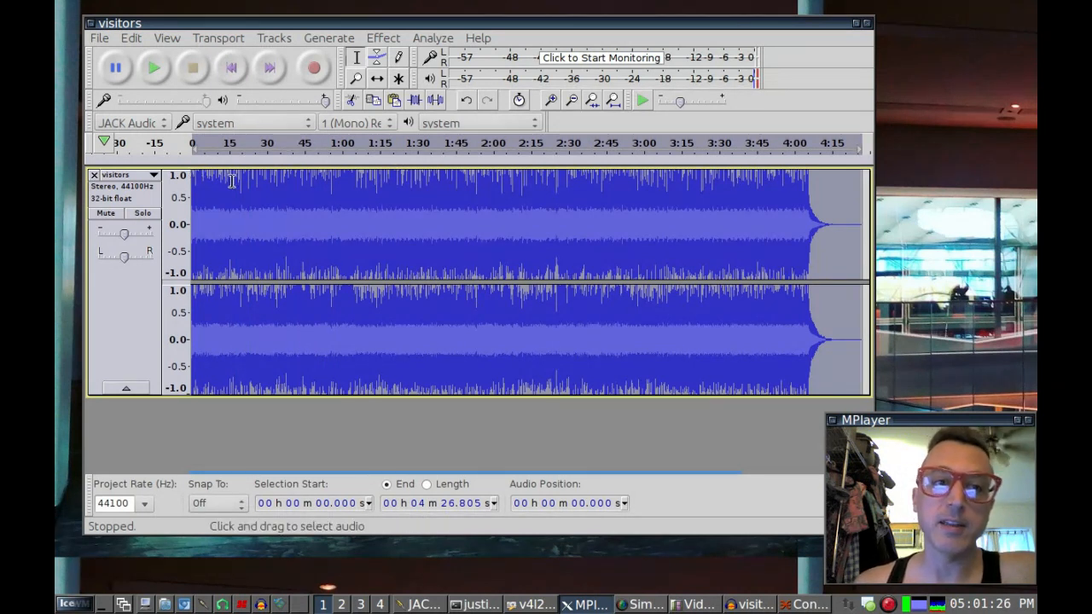
Step: Play the visitors track from its beginning for about 20 seconds and stop playback
{"action": "left_click", "coordinate": [156, 69]}
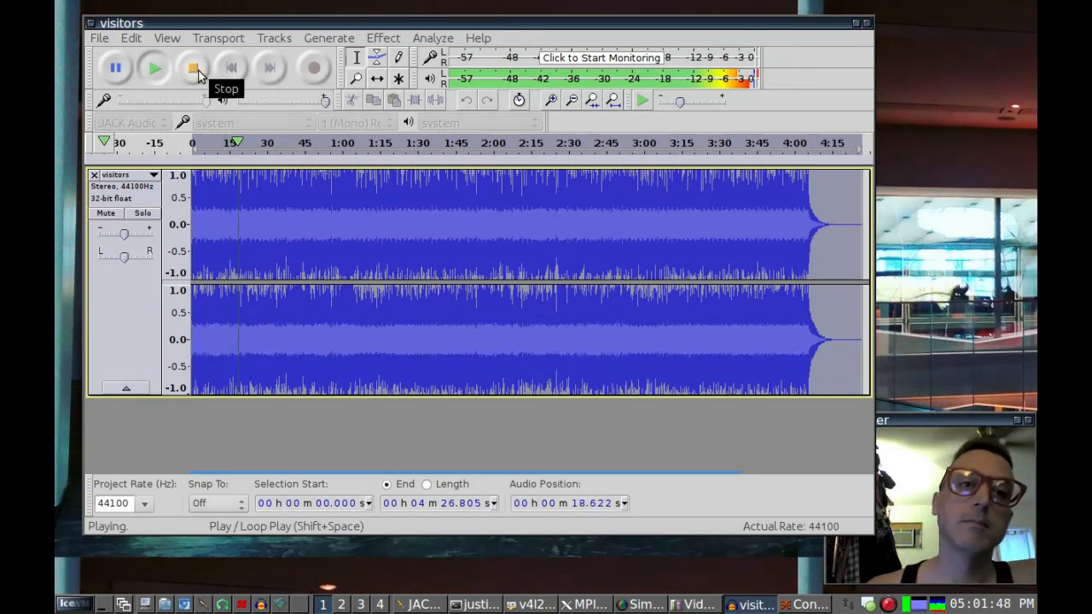
{"action": "left_click", "coordinate": [195, 69]}
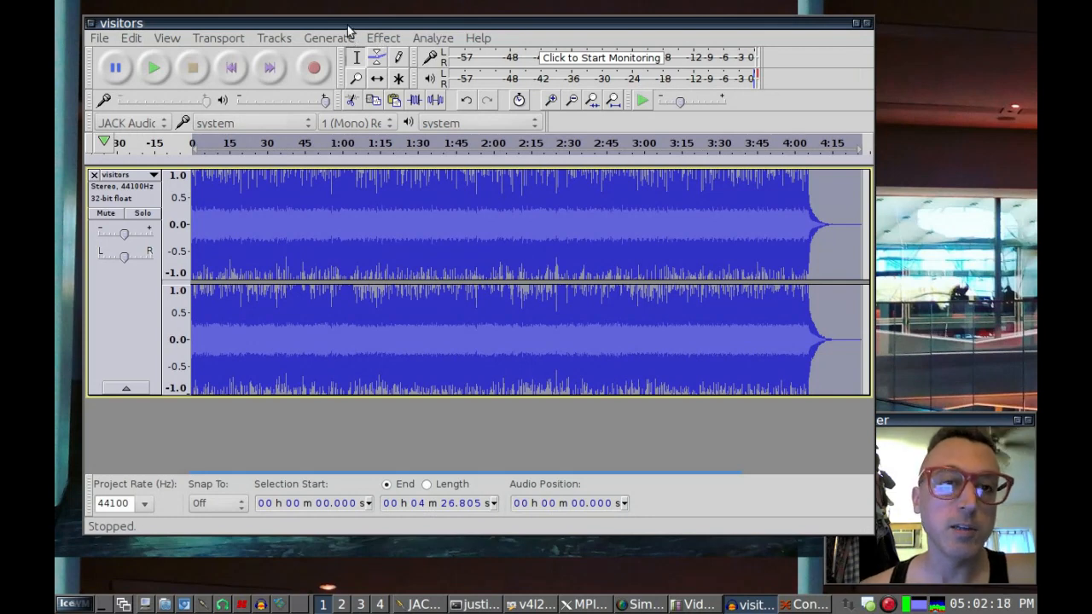
Step: Add a new empty mono track below the visitors track and select it on its own
{"action": "left_click", "coordinate": [136, 412]}
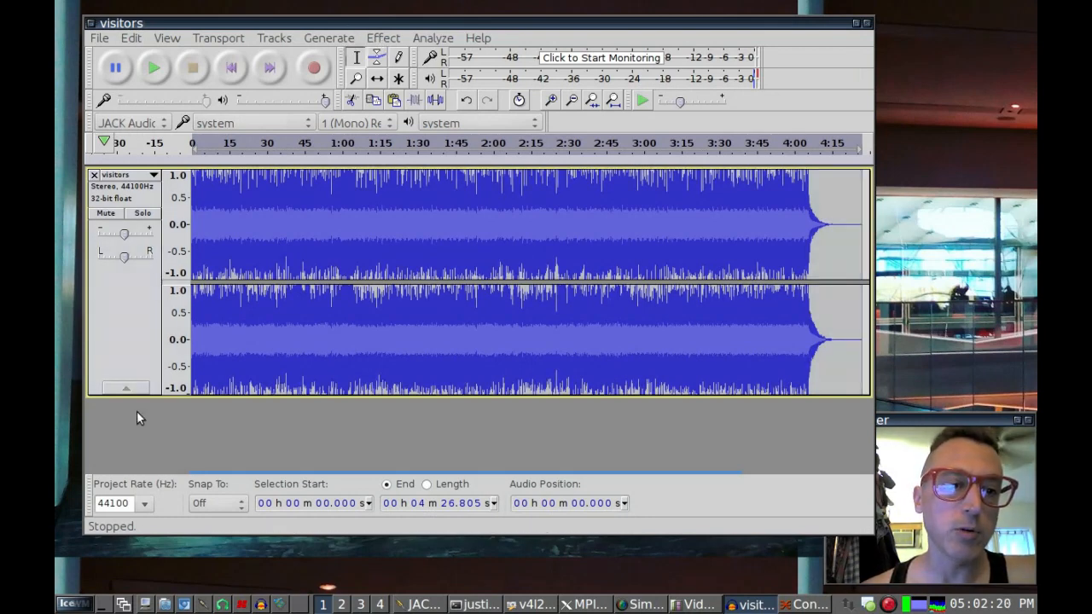
{"action": "left_click", "coordinate": [280, 38]}
{"action": "mouse_move", "coordinate": [297, 58]}
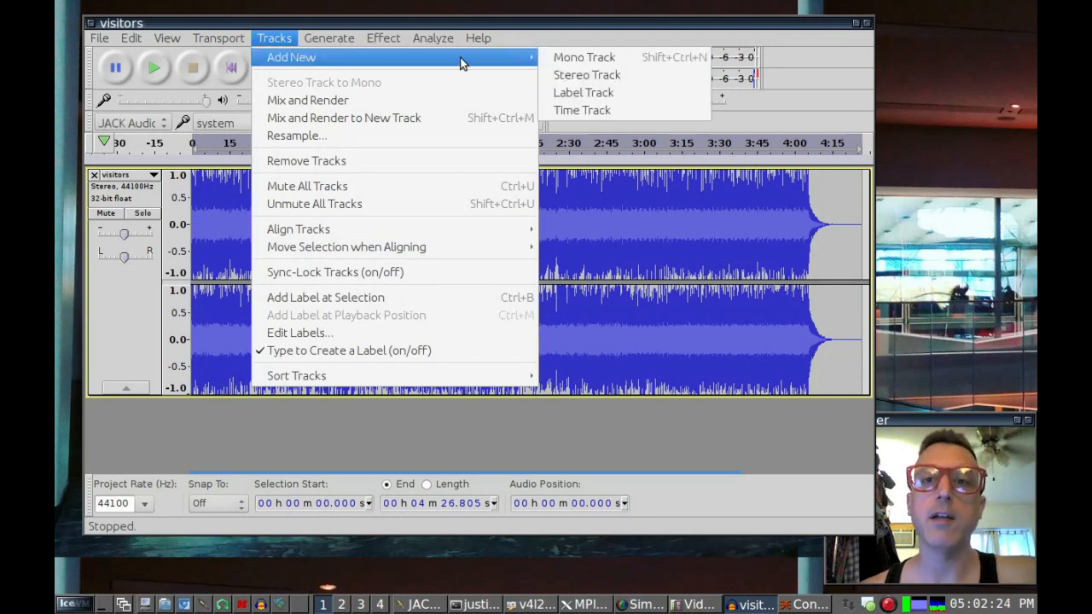
{"action": "left_click", "coordinate": [563, 58]}
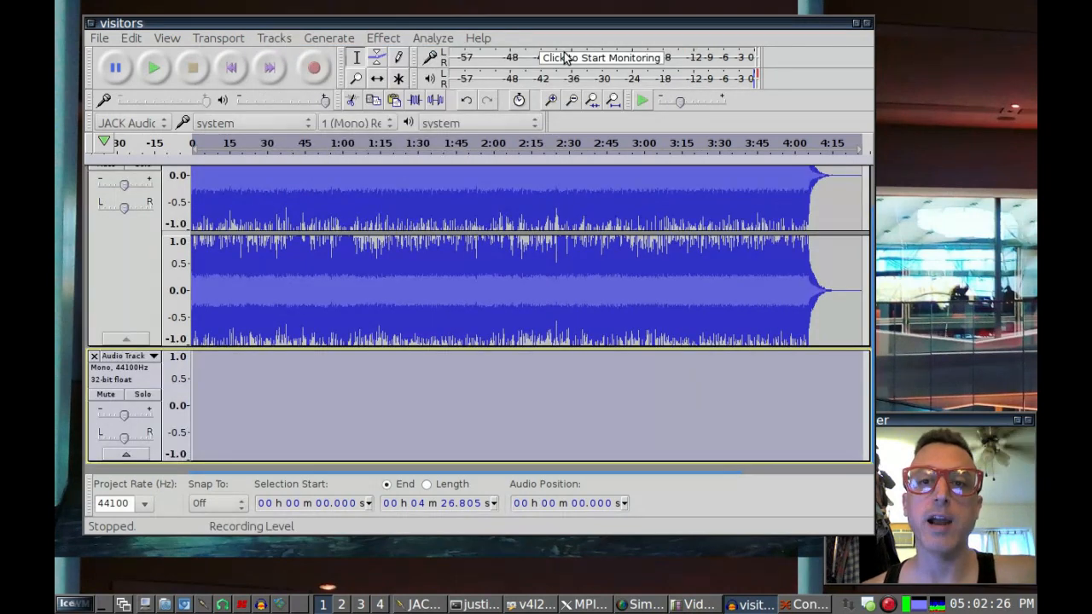
{"action": "left_click", "coordinate": [150, 370]}
{"action": "left_click", "coordinate": [136, 264]}
{"action": "left_click", "coordinate": [151, 378]}
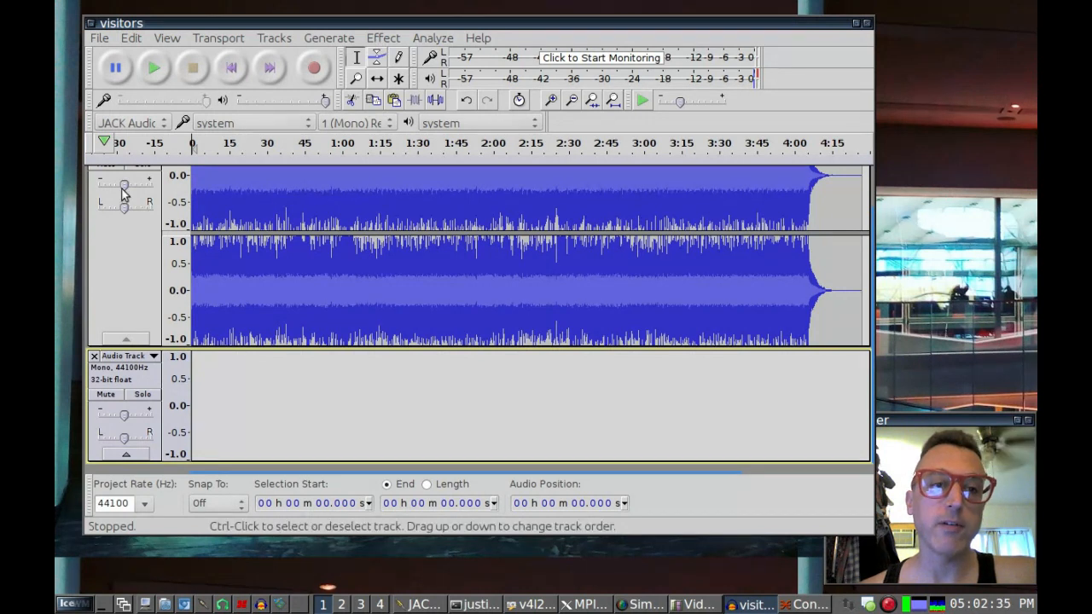
Step: Try generating white noise with amplitude 0.1 and duration 36 min 38.540 s in the empty mono track, and remove it again
{"action": "left_click", "coordinate": [324, 39]}
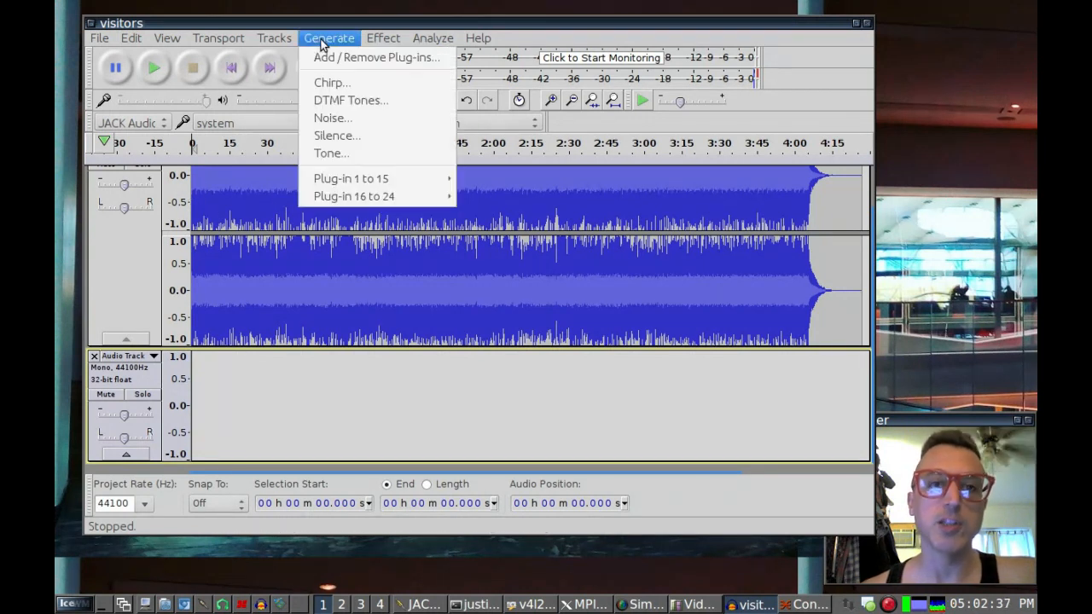
{"action": "left_click", "coordinate": [352, 120]}
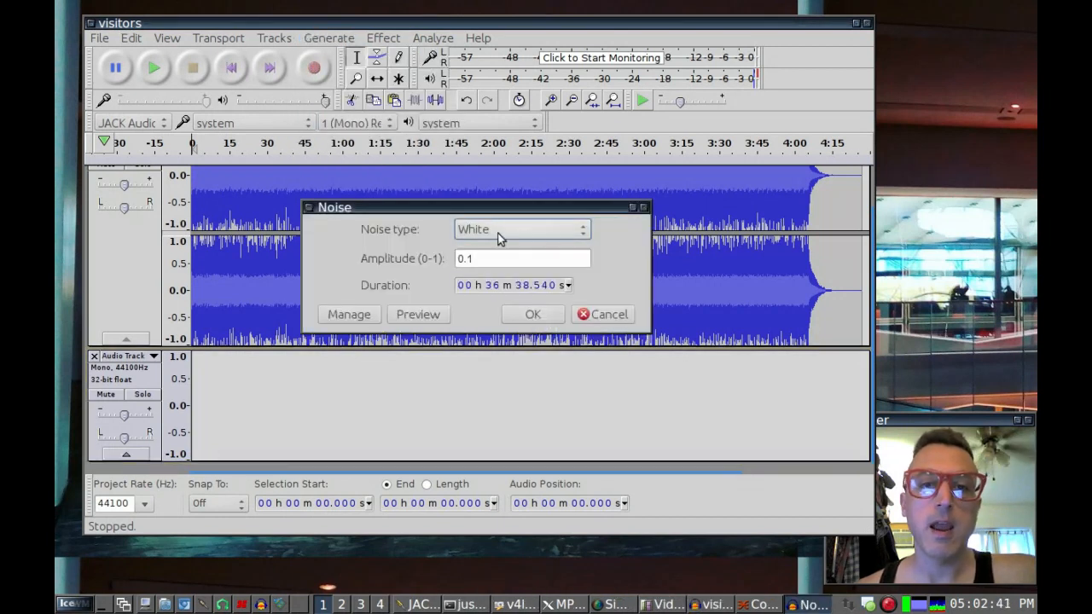
{"action": "left_click", "coordinate": [524, 231]}
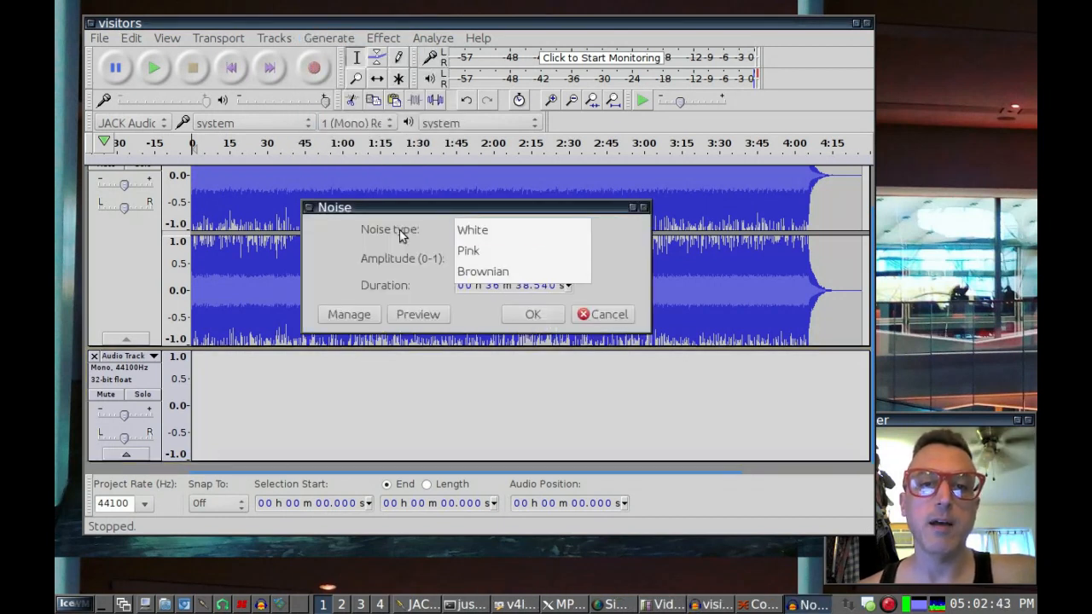
{"action": "left_click", "coordinate": [509, 230]}
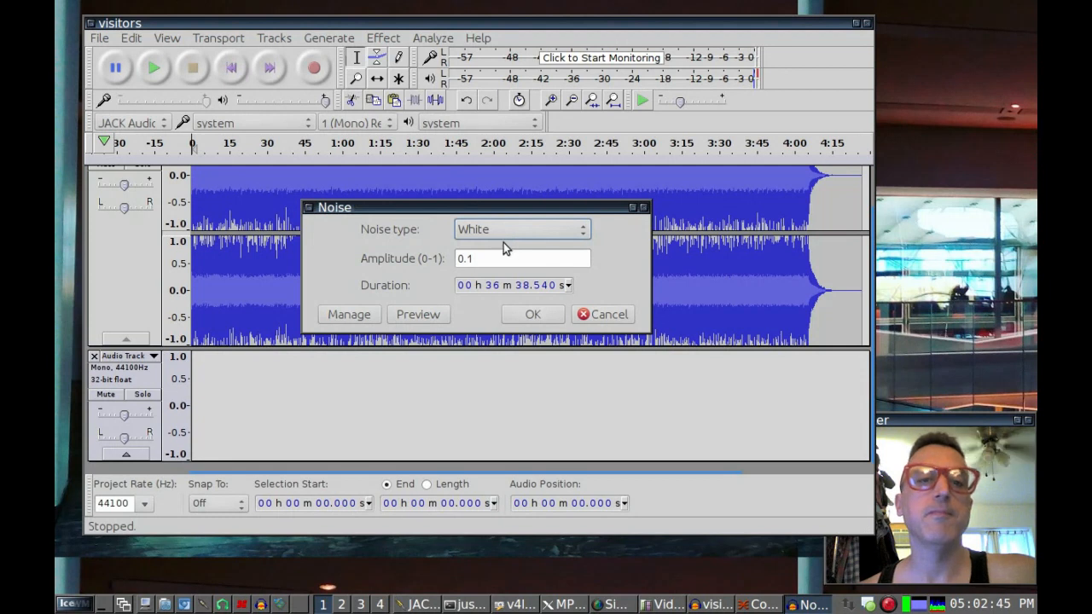
{"action": "left_click", "coordinate": [484, 259]}
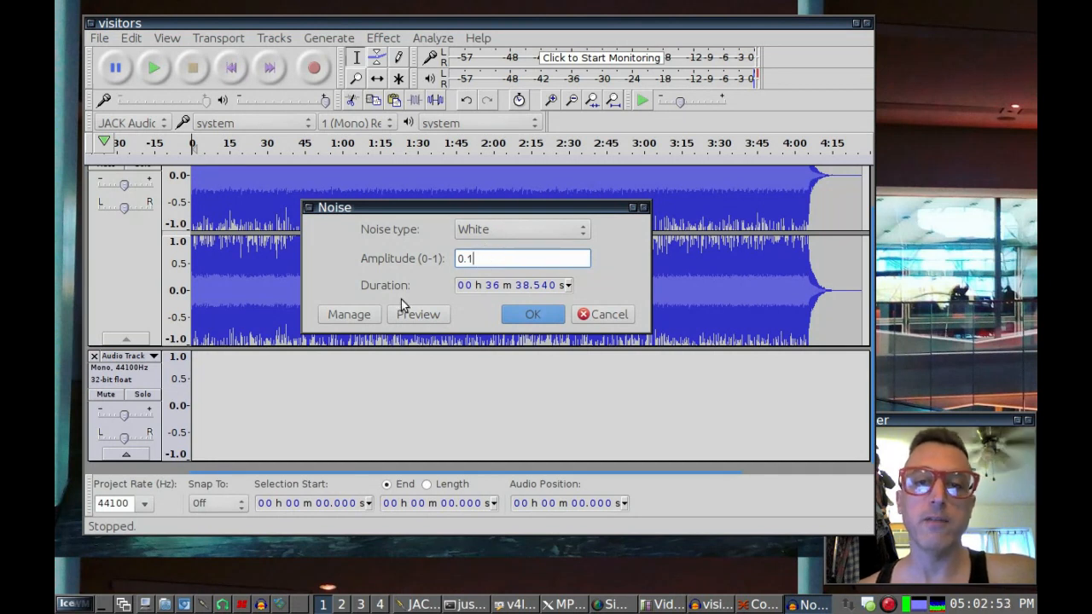
{"action": "left_click", "coordinate": [538, 315]}
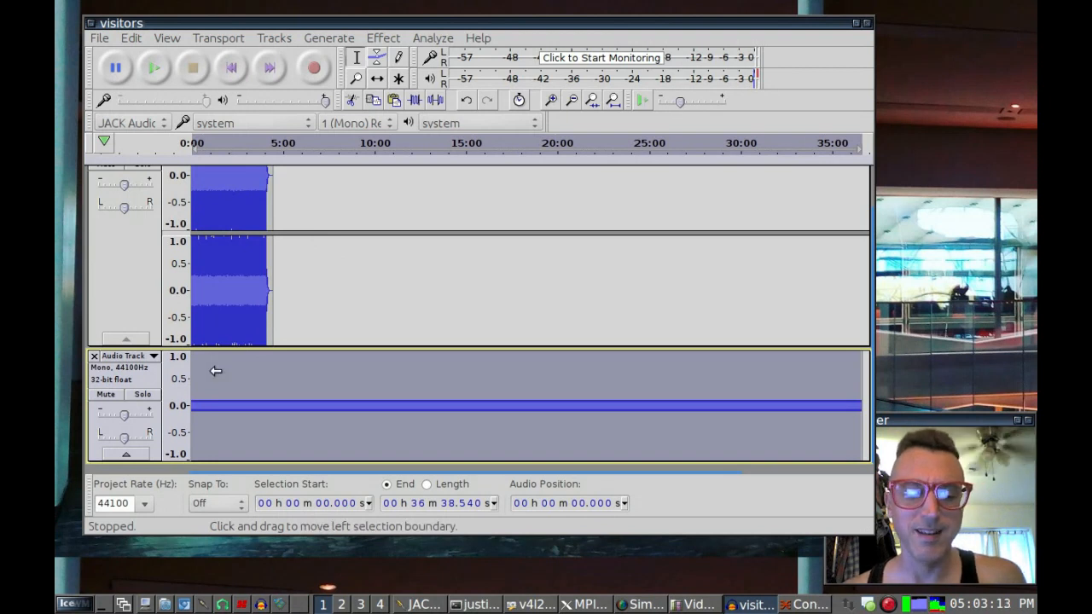
{"action": "key", "text": "Delete"}
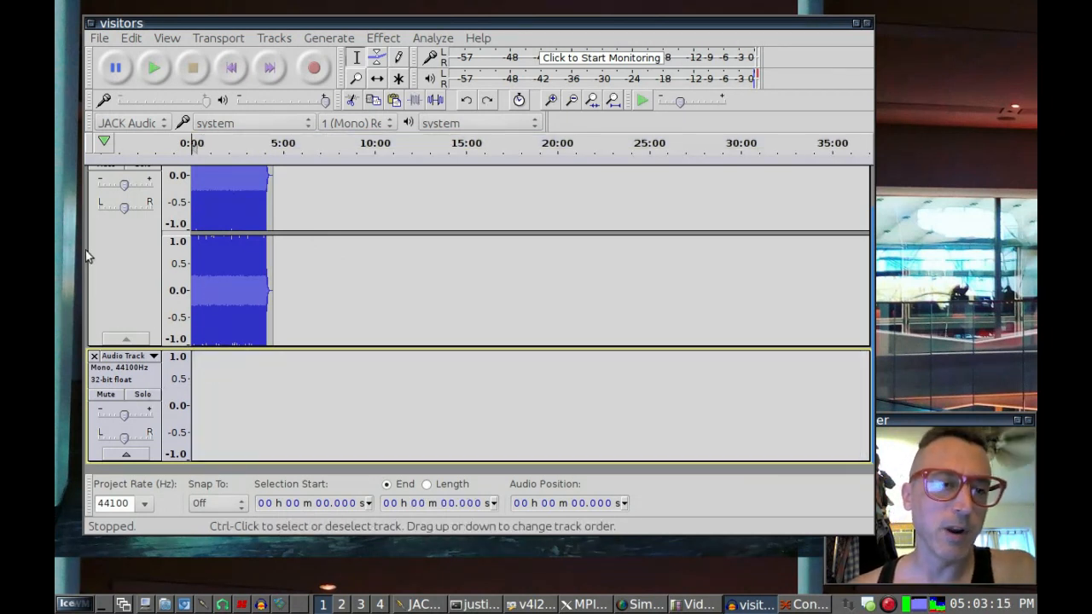
Step: Try generating noise with the whole visitors track selected, and remove the empty mono track from the project
{"action": "left_click", "coordinate": [108, 269]}
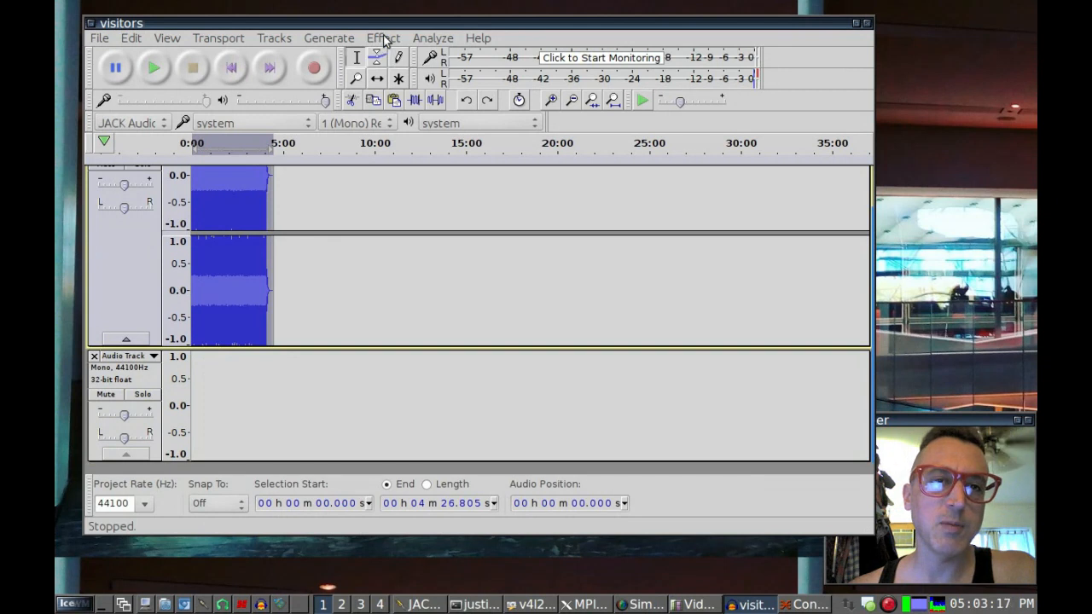
{"action": "left_click", "coordinate": [340, 40]}
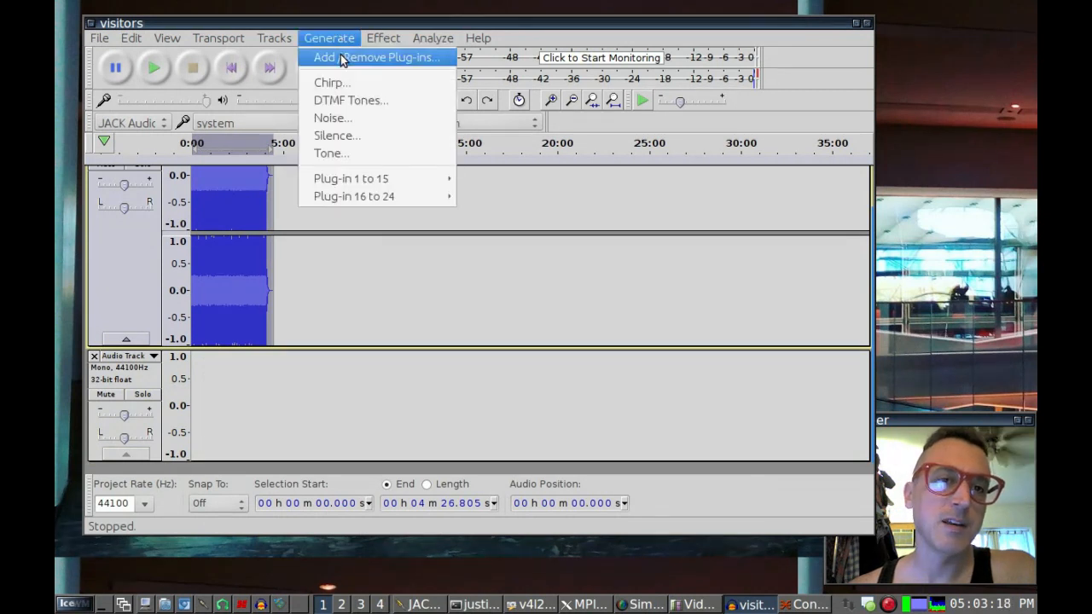
{"action": "left_click", "coordinate": [350, 119]}
{"action": "left_click", "coordinate": [548, 314]}
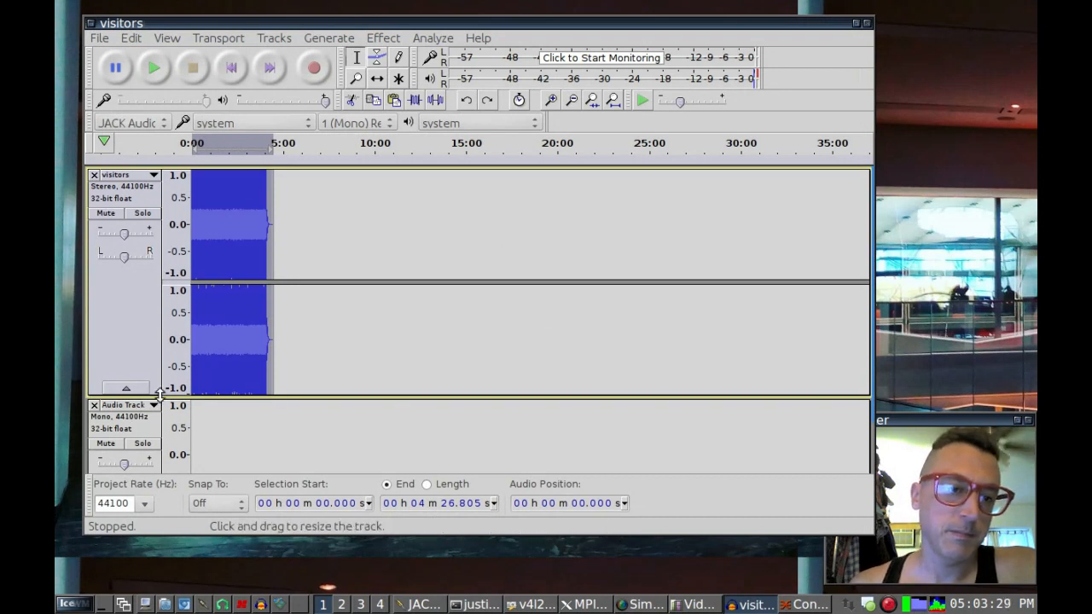
{"action": "left_click", "coordinate": [94, 405]}
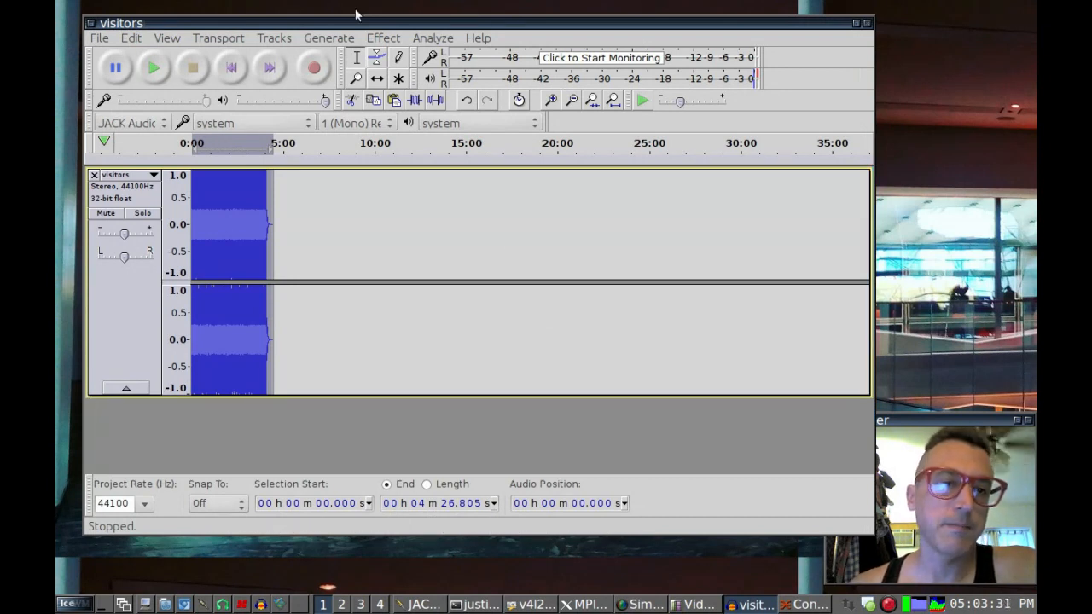
Step: Add a new mono track below the visitors track while the full length of visitors is selected
{"action": "left_click", "coordinate": [329, 37]}
{"action": "mouse_move", "coordinate": [275, 38]}
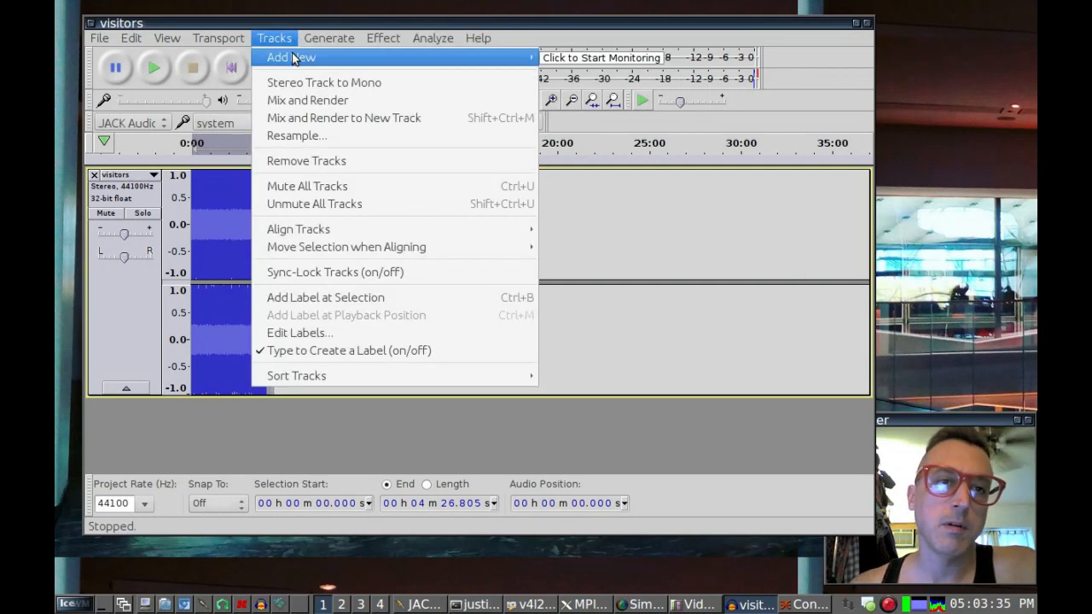
{"action": "mouse_move", "coordinate": [447, 58]}
{"action": "left_click", "coordinate": [587, 57]}
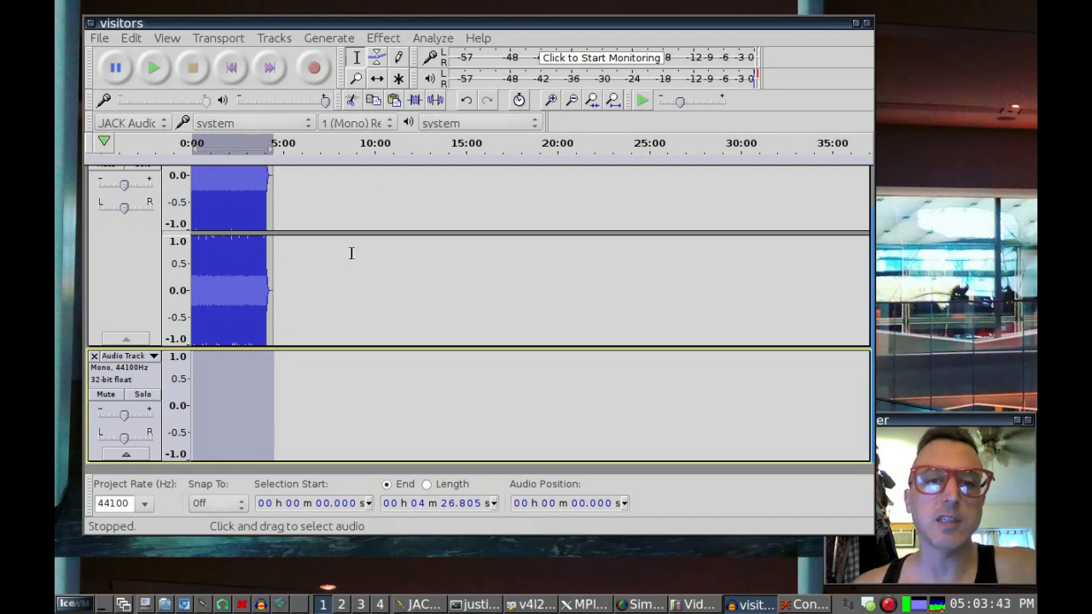
Step: Generate white noise in the new mono track across the full 4 min 26.805 s selection
{"action": "left_click", "coordinate": [612, 101]}
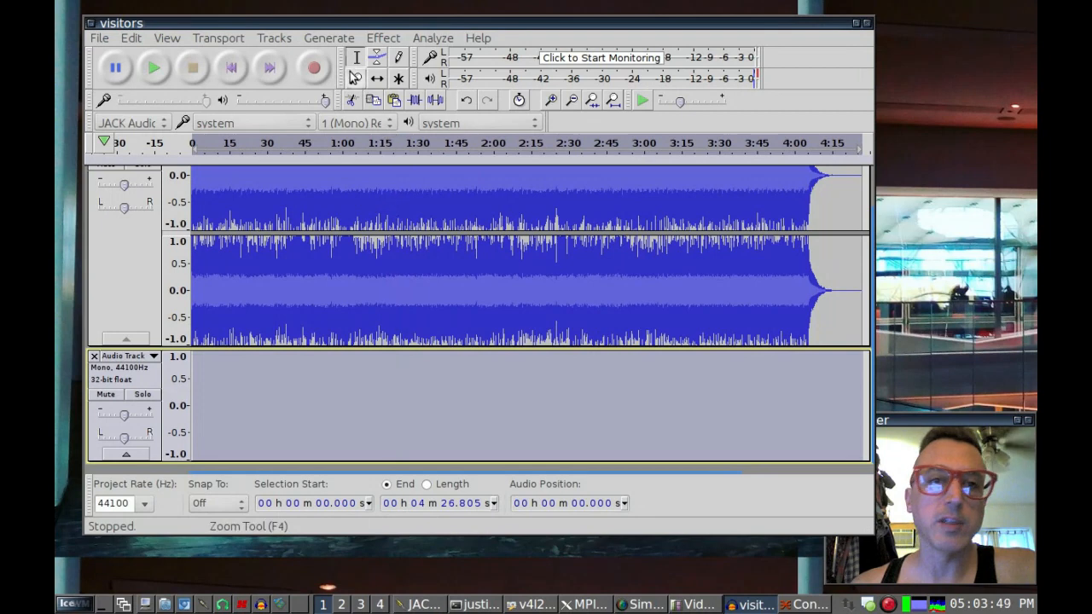
{"action": "left_click", "coordinate": [345, 38]}
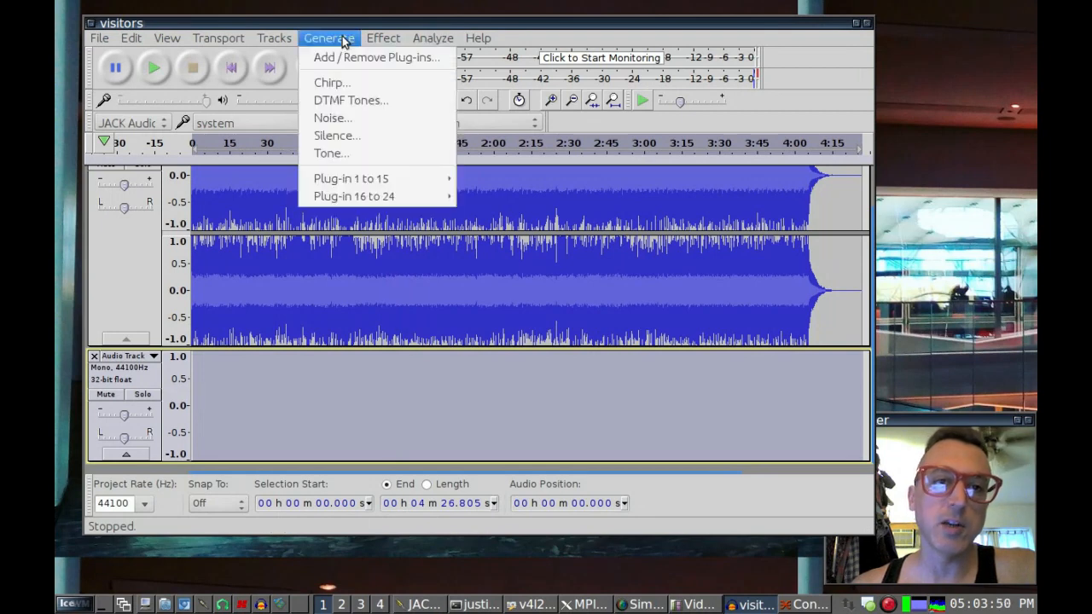
{"action": "left_click", "coordinate": [364, 114]}
{"action": "left_click", "coordinate": [529, 315]}
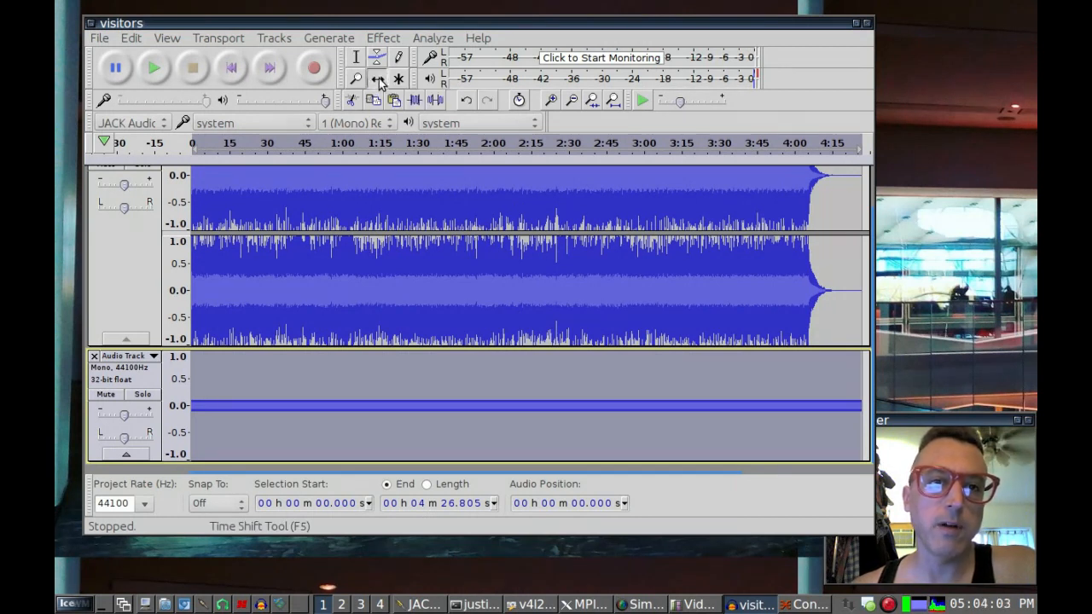
Step: Shift the visitors track about 2 seconds to the right along the timeline with the Time Shift tool
{"action": "left_click_drag", "start_coordinate": [224, 185], "coordinate": [228, 189]}
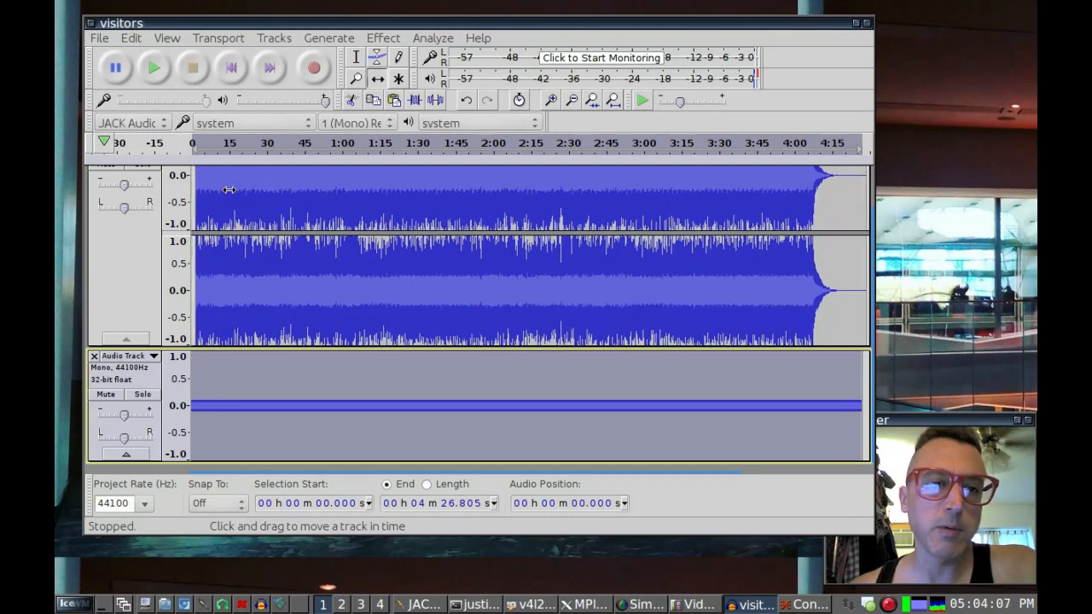
{"action": "scroll", "coordinate": [238, 194], "scroll_direction": "up", "scroll_amount": 1}
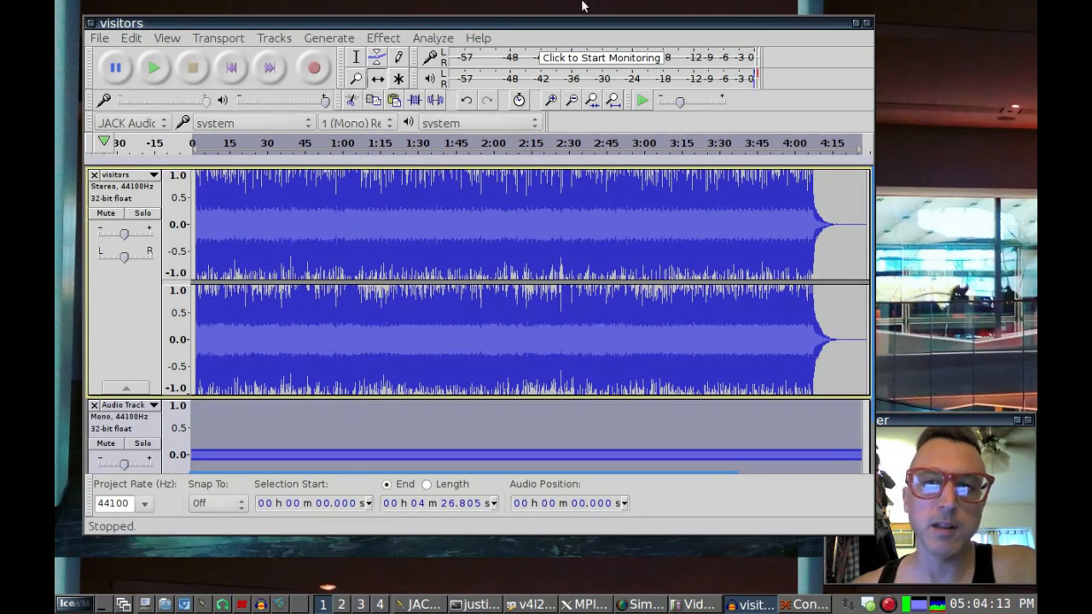
Step: Enlarge the project window so the noise track fits in view, and shrink the webcam window clear of the tracks
{"action": "left_click_drag", "start_coordinate": [82, 19], "coordinate": [56, 9]}
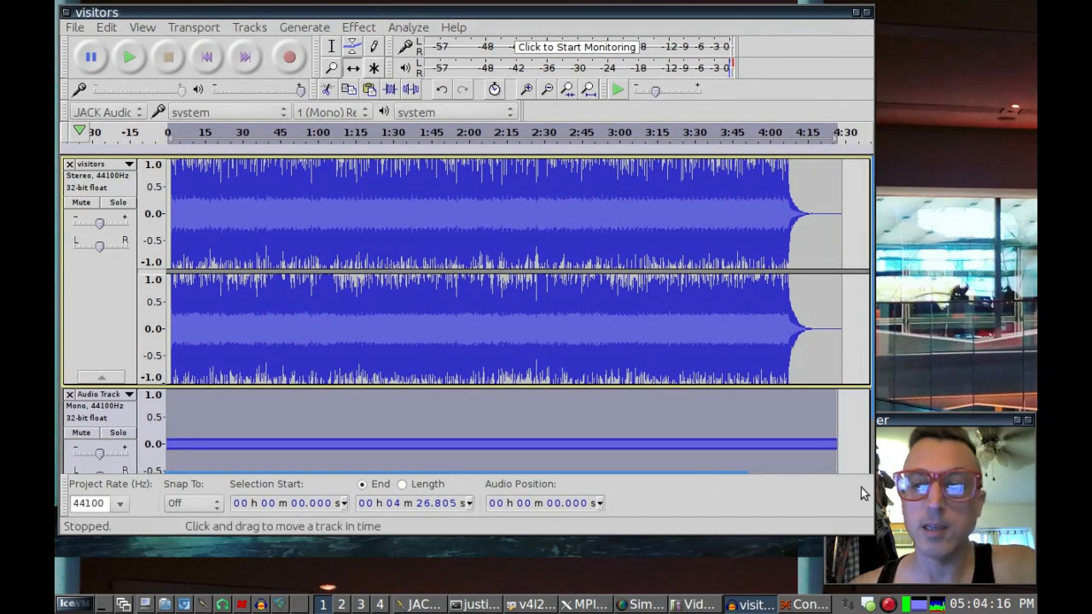
{"action": "left_click_drag", "start_coordinate": [868, 533], "coordinate": [937, 587]}
{"action": "left_click", "coordinate": [976, 414]}
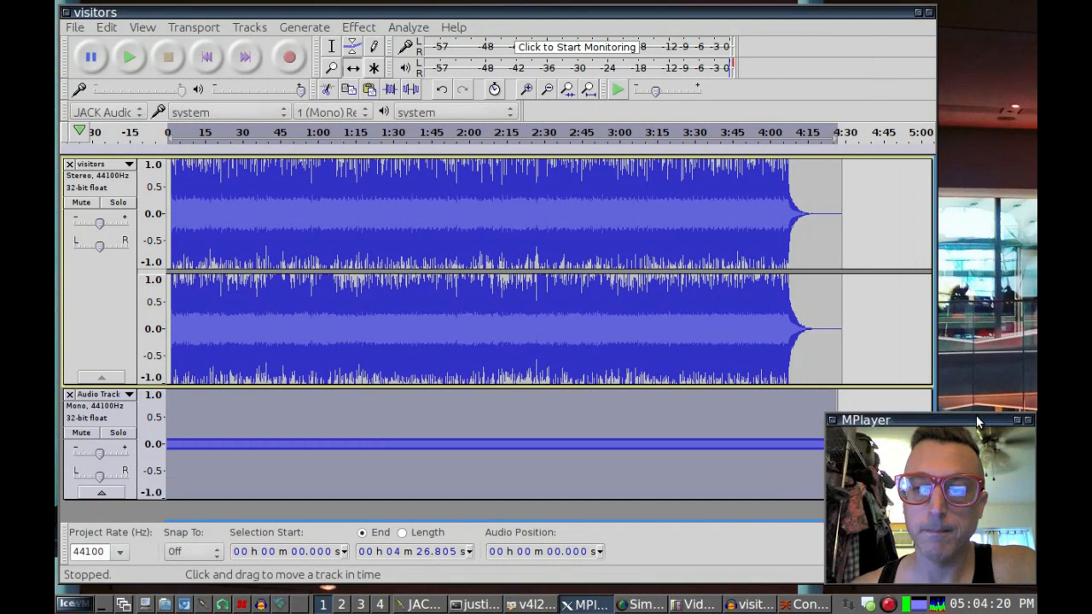
{"action": "left_click_drag", "start_coordinate": [819, 437], "coordinate": [930, 469]}
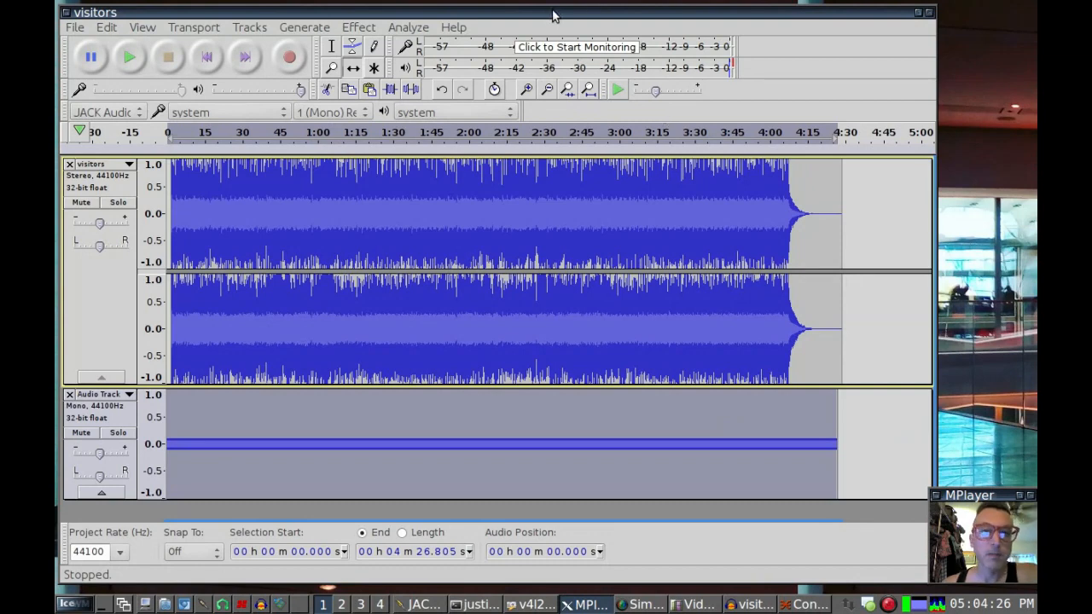
Step: Fit all the tracks vertically in the project window
{"action": "left_click", "coordinate": [553, 12]}
{"action": "left_click", "coordinate": [143, 27]}
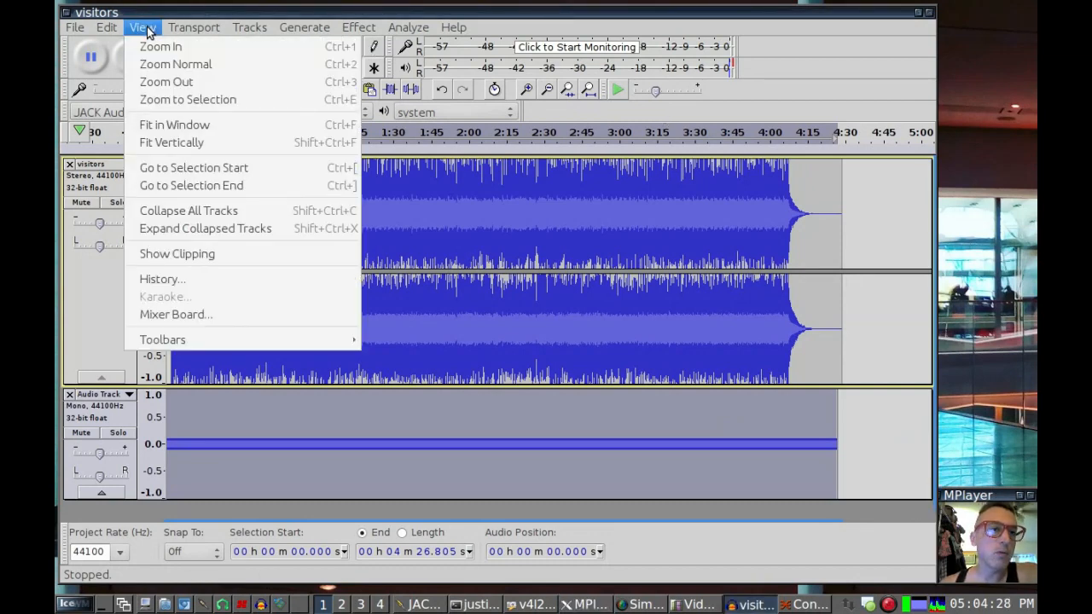
{"action": "left_click", "coordinate": [178, 141]}
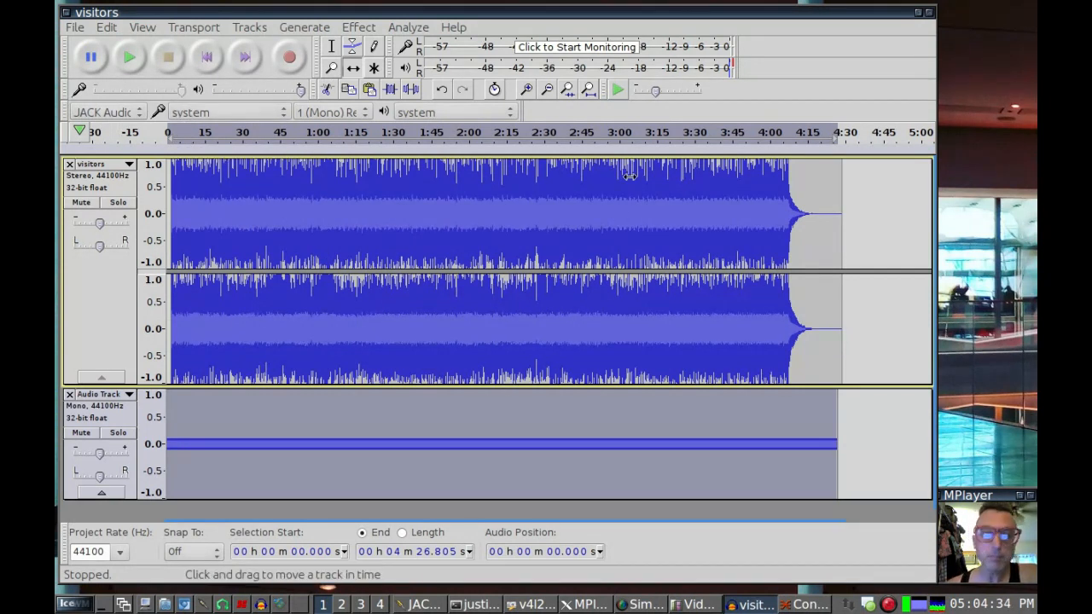
Step: Check the Audacity version in the program's About information and close it
{"action": "left_click", "coordinate": [448, 34]}
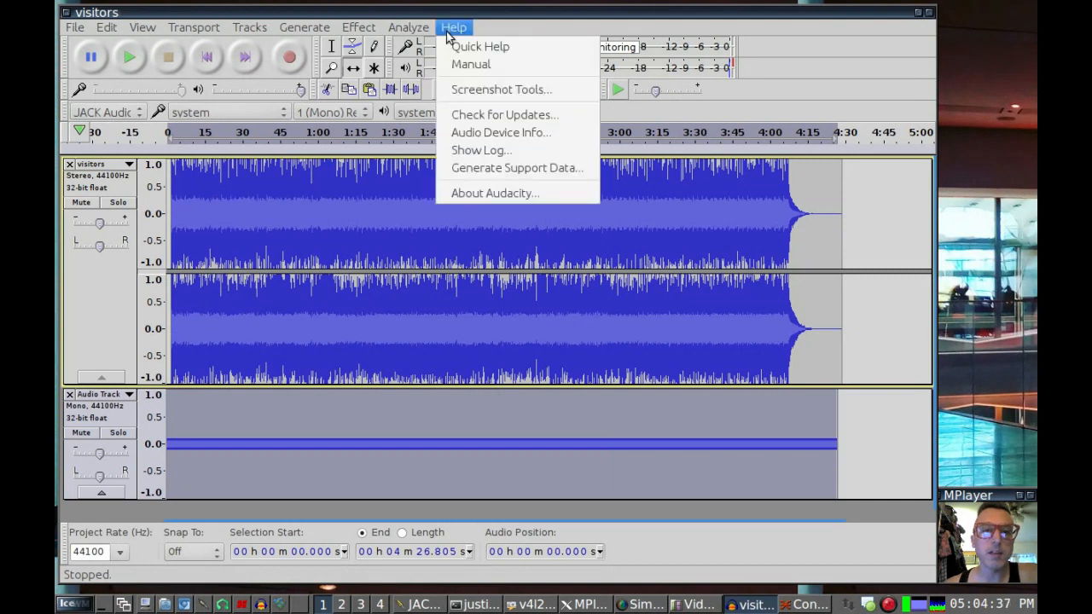
{"action": "left_click", "coordinate": [476, 193]}
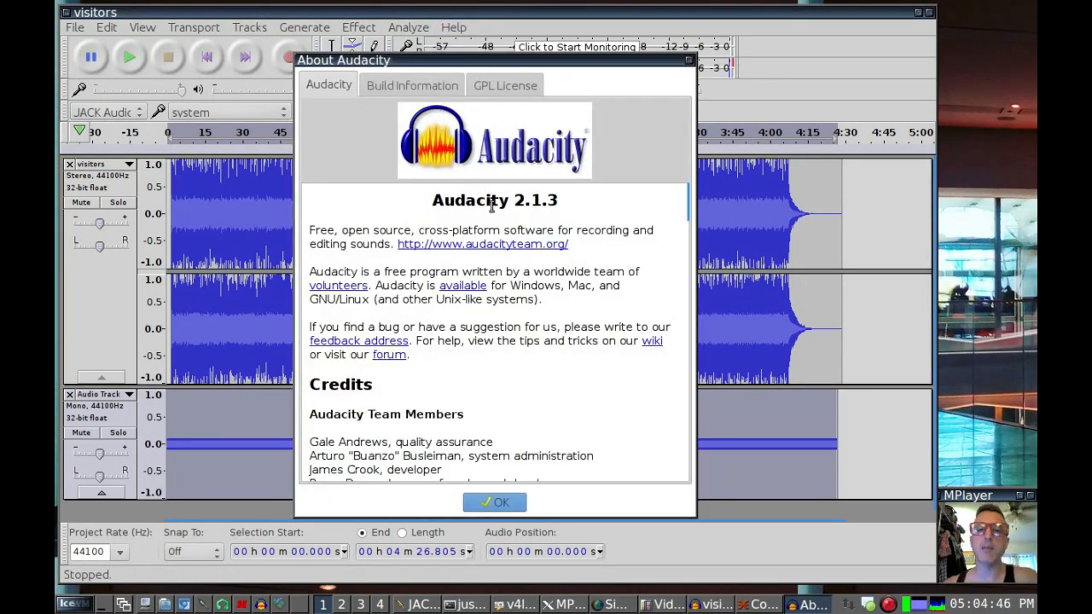
{"action": "left_click", "coordinate": [501, 504]}
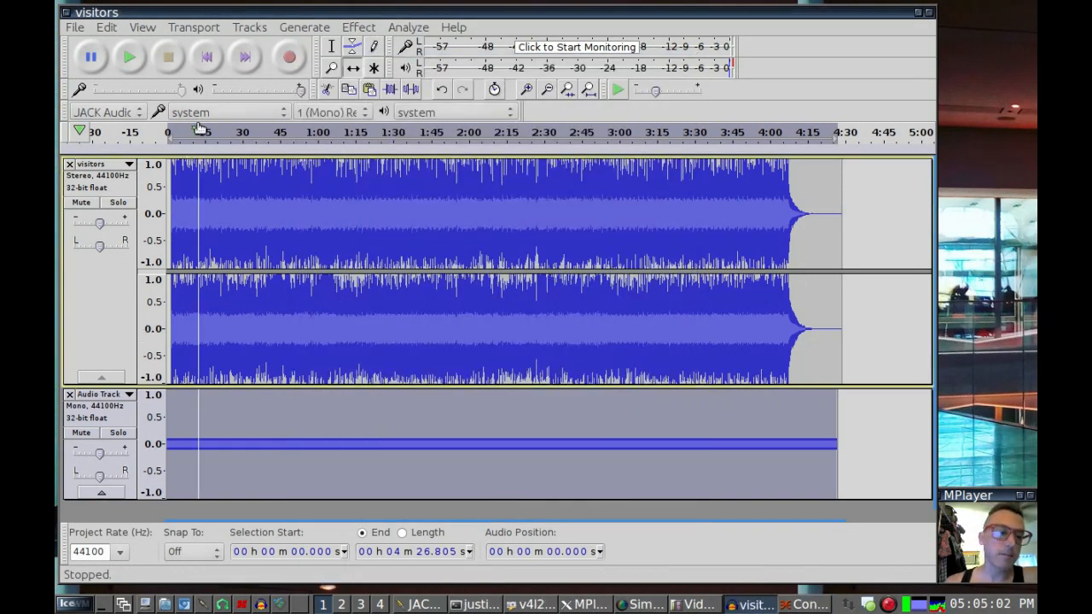
Step: Play the song and white noise together from the start for a few seconds and stop playback
{"action": "left_click", "coordinate": [208, 59]}
{"action": "left_click", "coordinate": [130, 56]}
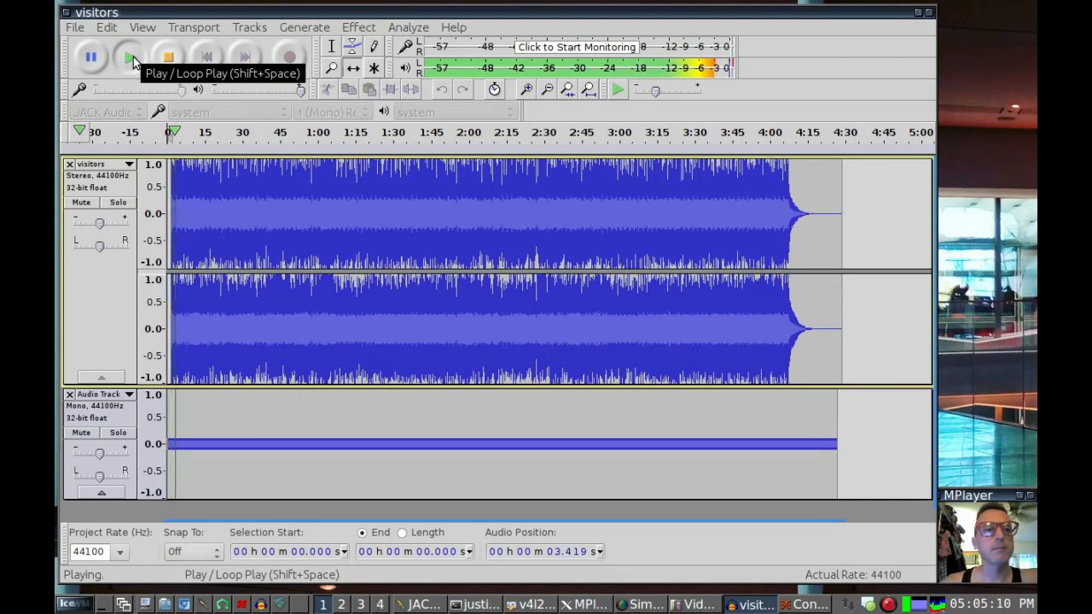
{"action": "left_click", "coordinate": [177, 57]}
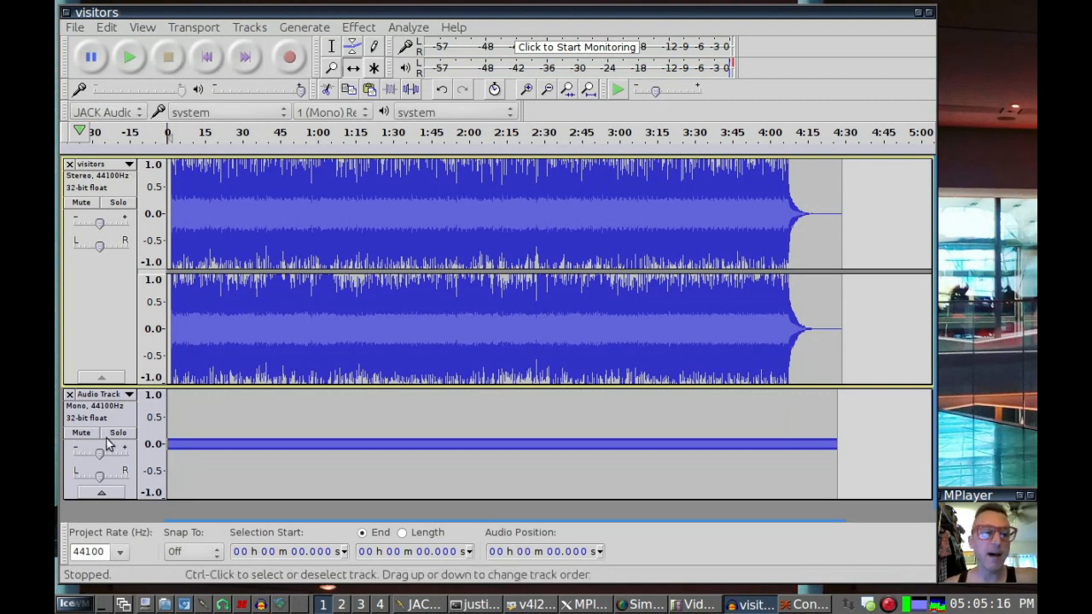
Step: Lower the noise track's gain to -12 dB and audition the mix from the start
{"action": "mouse_move", "coordinate": [100, 458]}
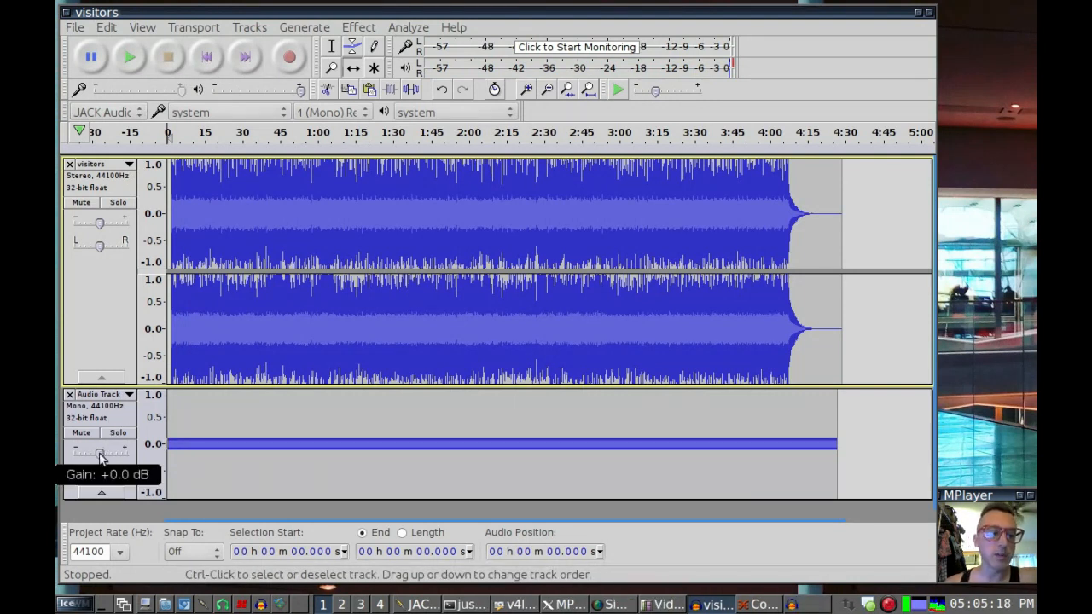
{"action": "left_click_drag", "start_coordinate": [100, 458], "coordinate": [81, 442]}
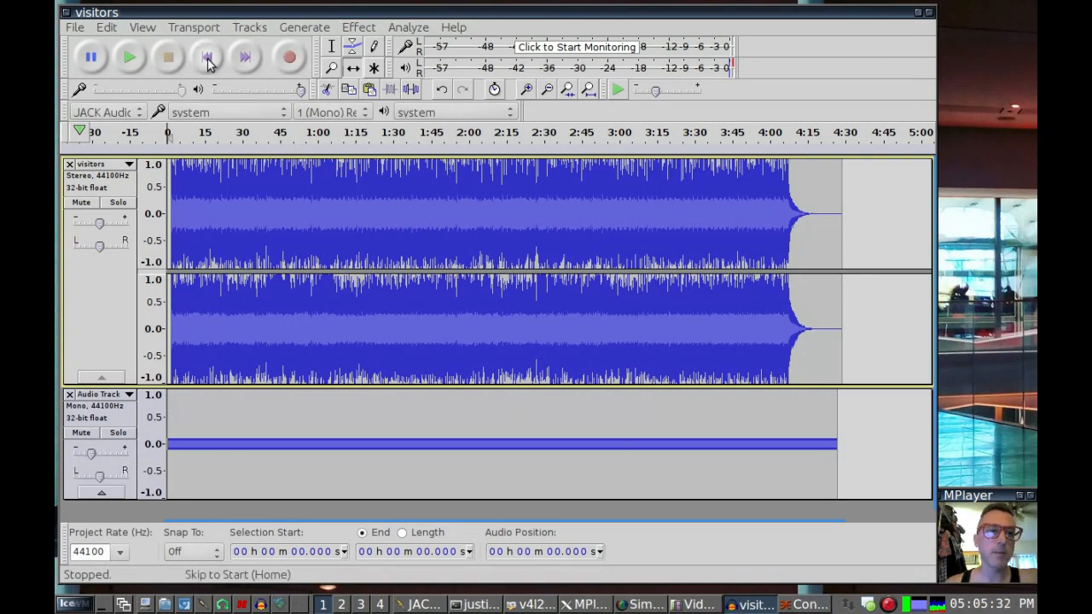
{"action": "left_click", "coordinate": [132, 60]}
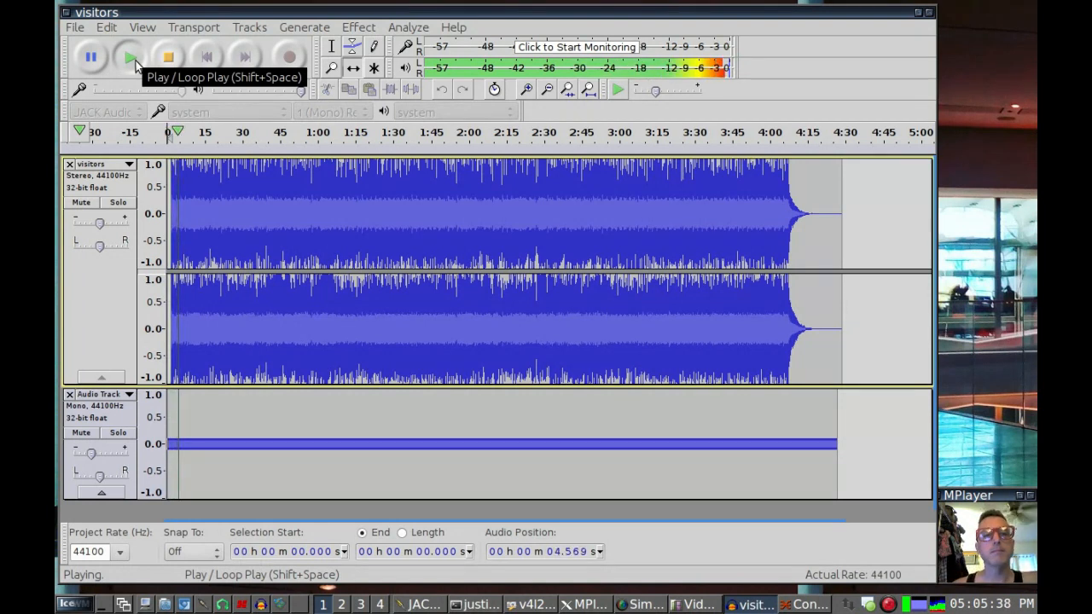
{"action": "left_click", "coordinate": [167, 57]}
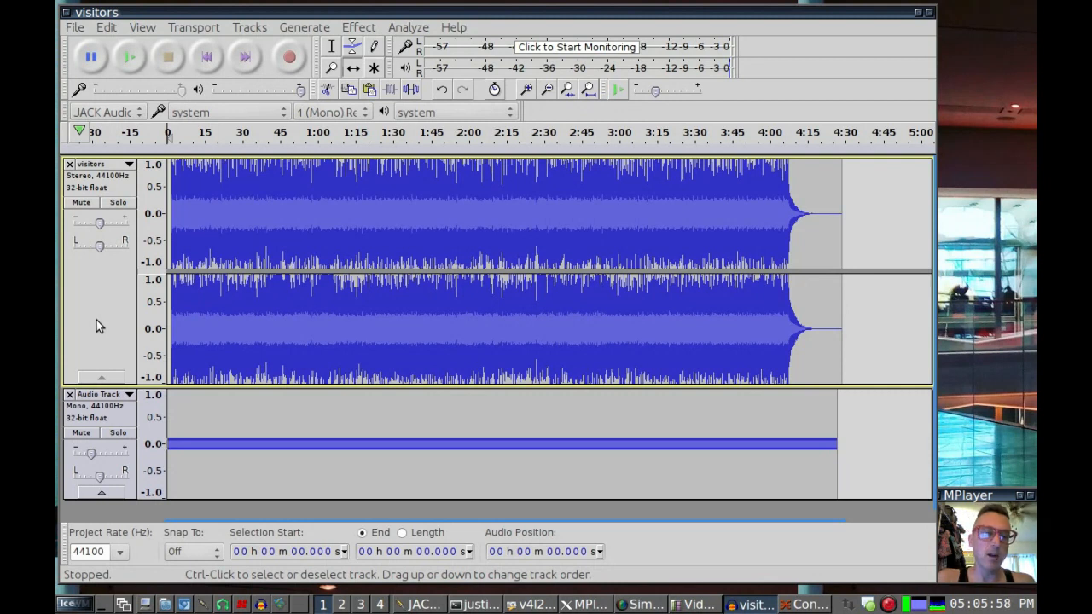
Step: Select all audio in both tracks and open the Equalization effect
{"action": "key", "text": "ctrl+a"}
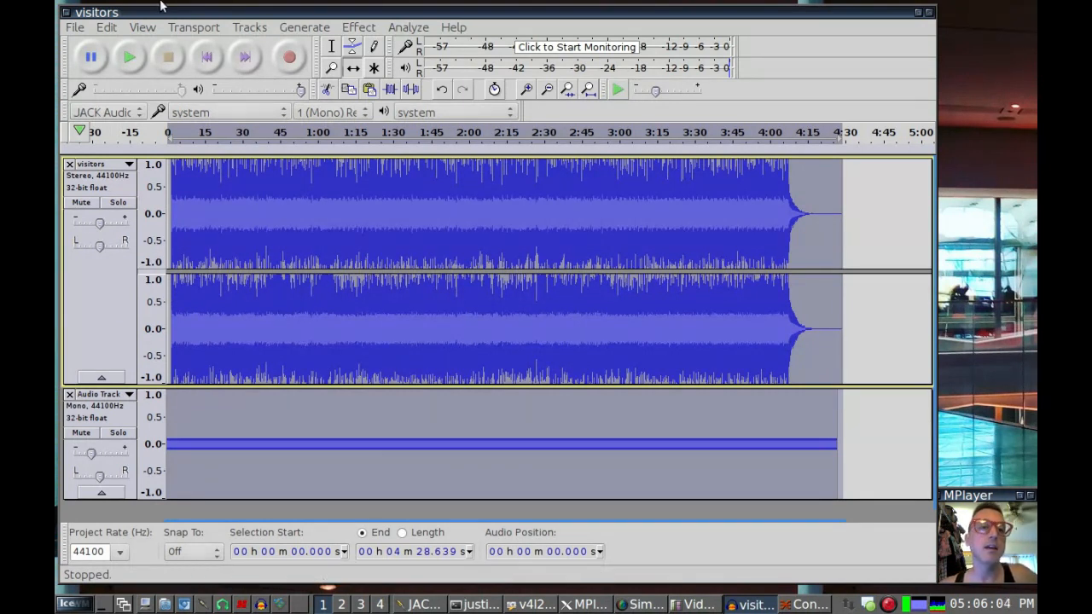
{"action": "left_click", "coordinate": [370, 26]}
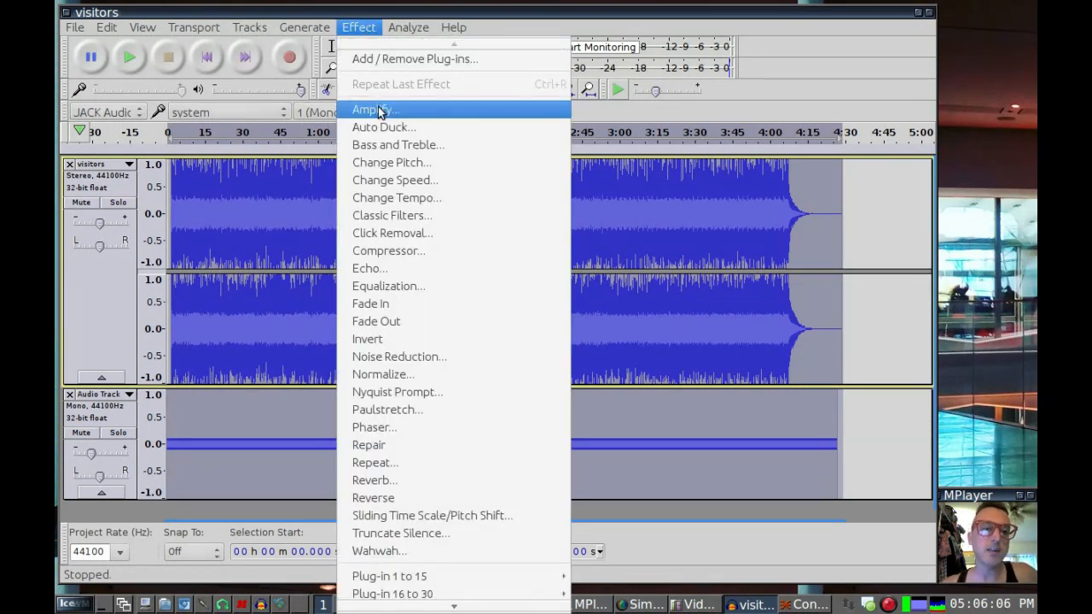
{"action": "left_click", "coordinate": [417, 286]}
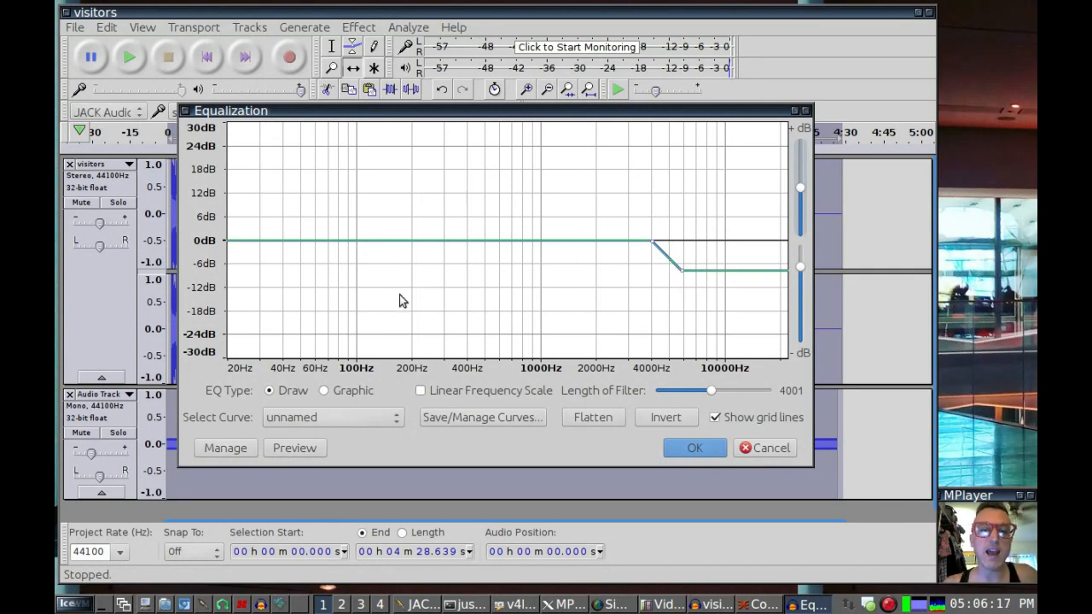
Step: Load the Treble Cut preset to view its curve and look through the other preset curves
{"action": "left_click", "coordinate": [396, 418]}
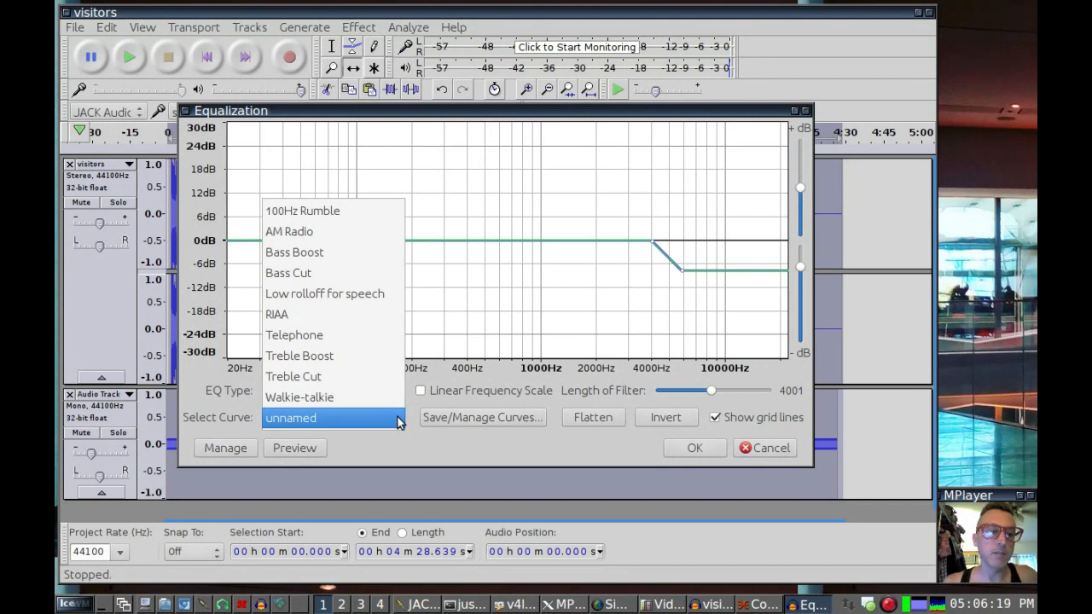
{"action": "left_click", "coordinate": [355, 377]}
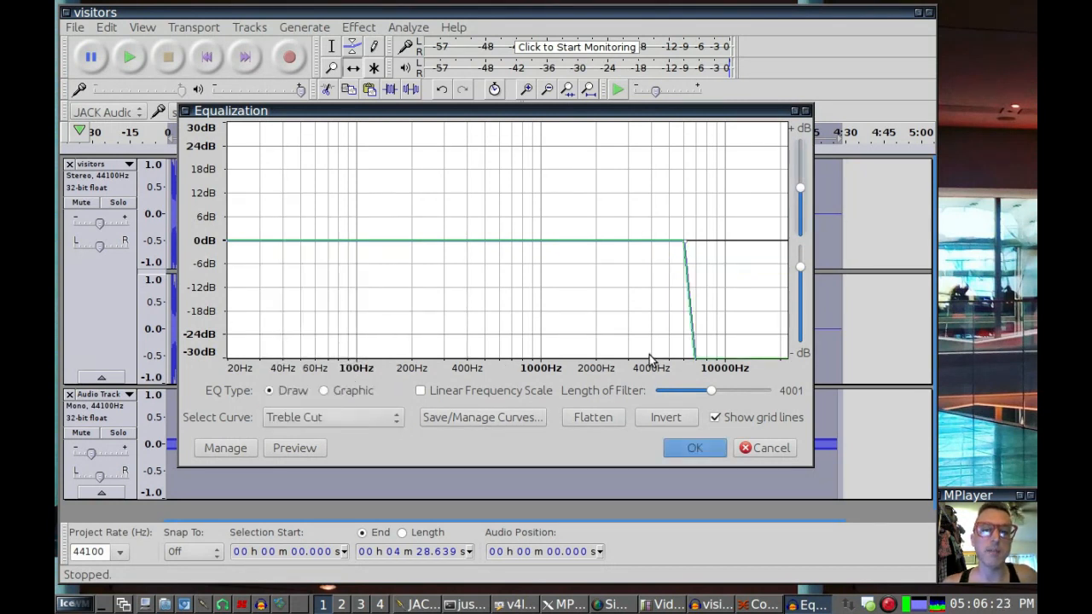
{"action": "left_click", "coordinate": [378, 418]}
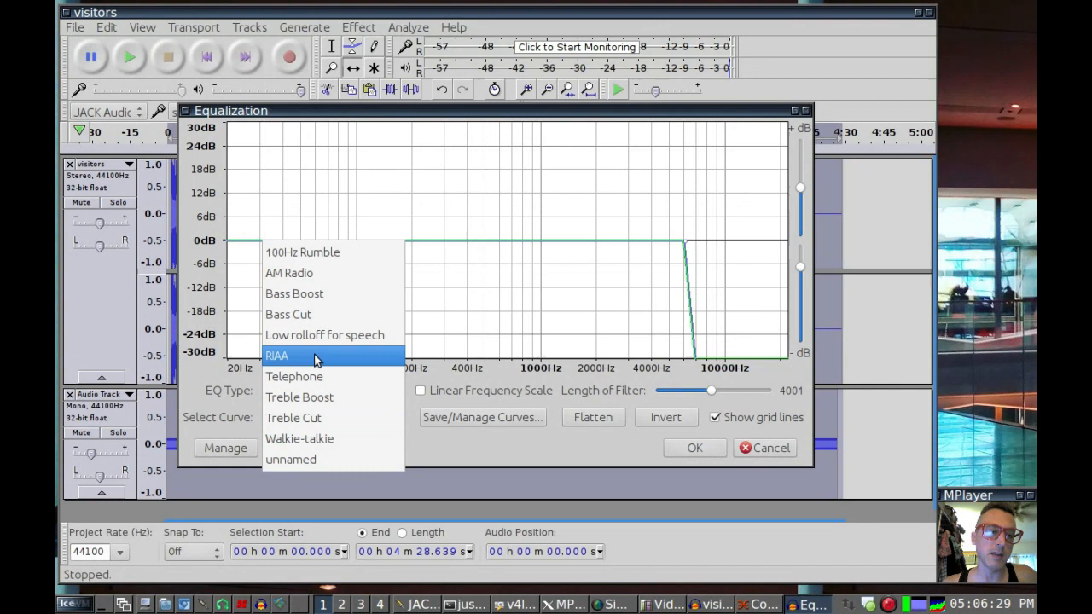
{"action": "left_click", "coordinate": [424, 437]}
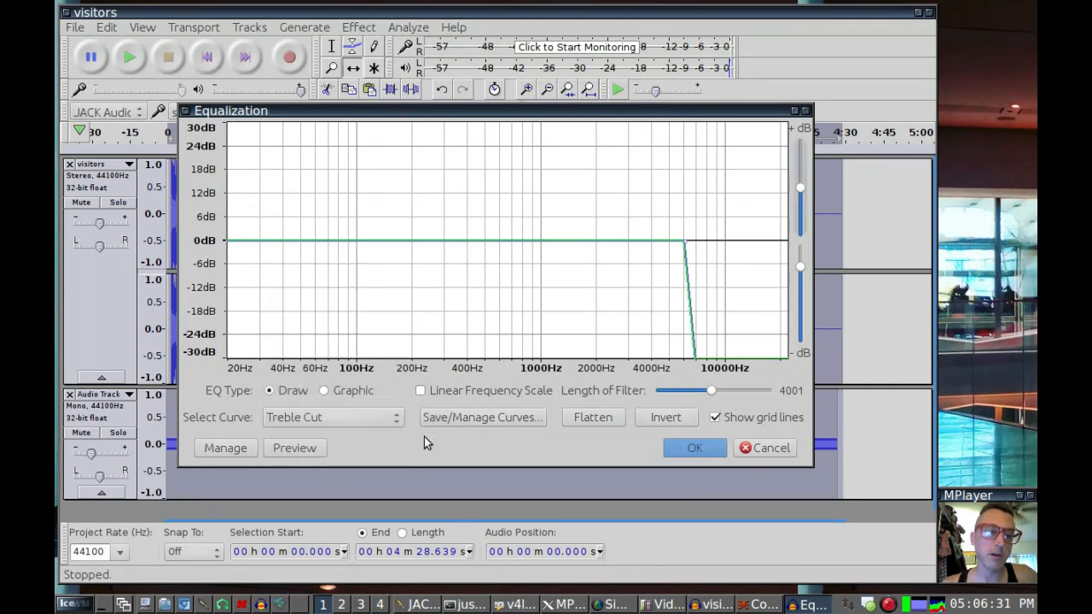
Step: Flatten the curve, shape a roll-off from 0 dB near 8000 Hz to about -6 dB above 10000 Hz, and apply the equalization
{"action": "left_click", "coordinate": [607, 417]}
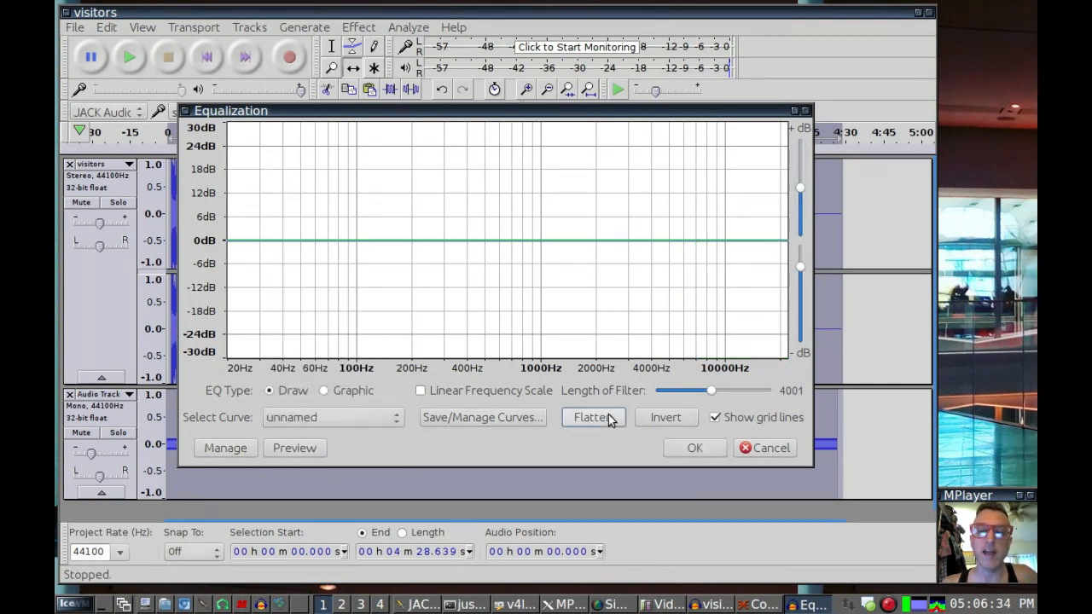
{"action": "left_click", "coordinate": [707, 242]}
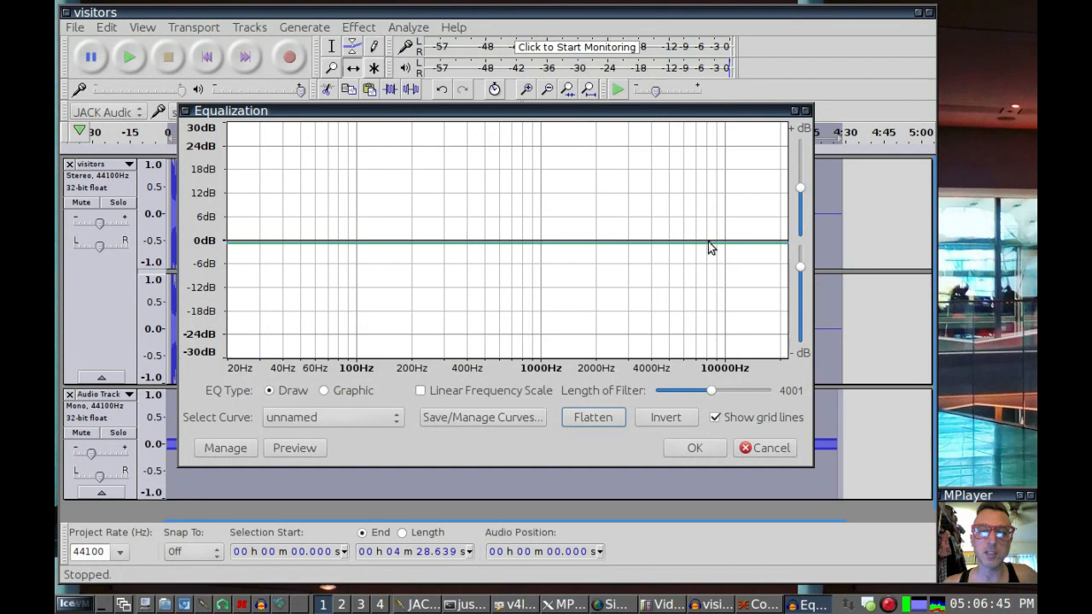
{"action": "left_click", "coordinate": [718, 245]}
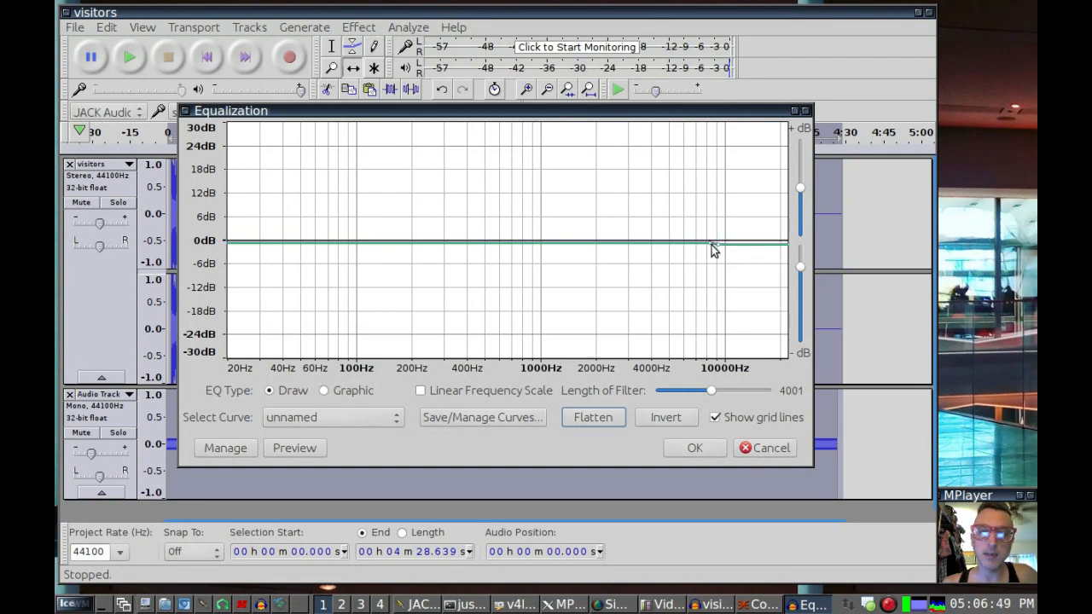
{"action": "left_click_drag", "start_coordinate": [711, 244], "coordinate": [707, 244]}
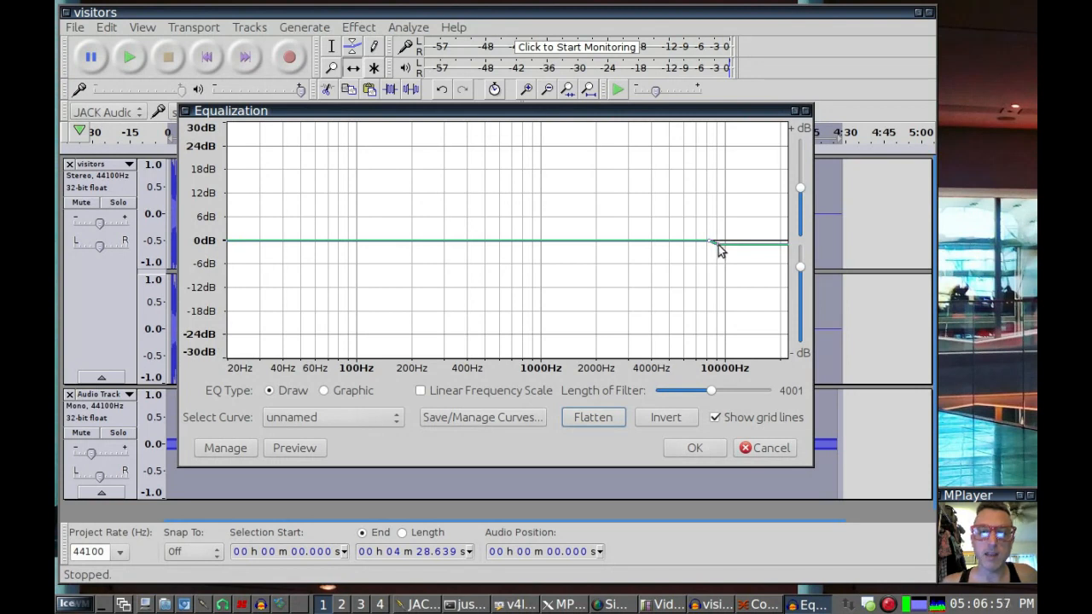
{"action": "left_click_drag", "start_coordinate": [719, 247], "coordinate": [729, 266]}
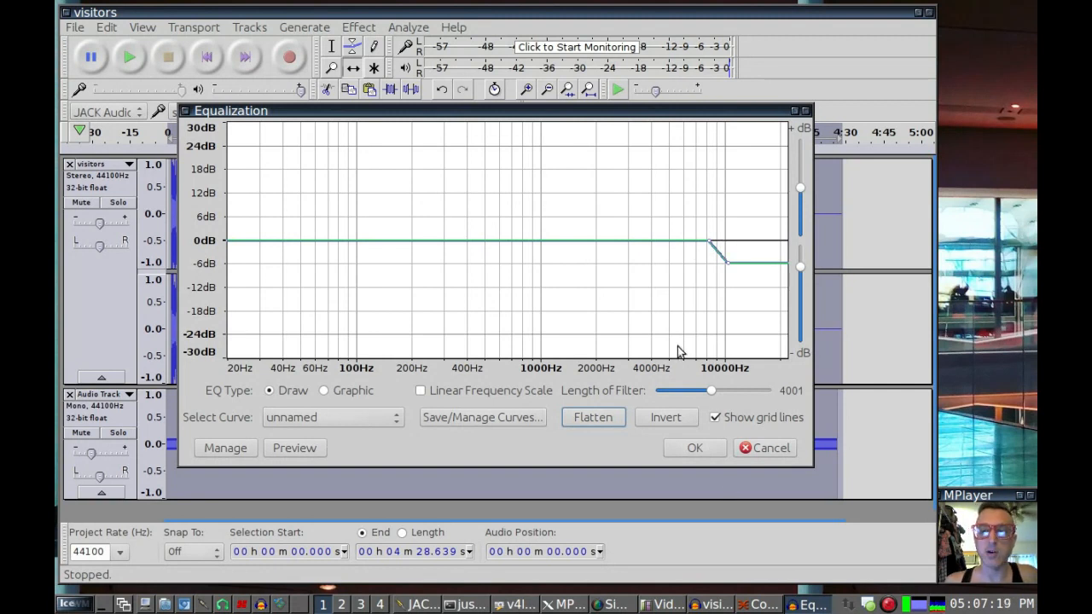
{"action": "left_click", "coordinate": [694, 447]}
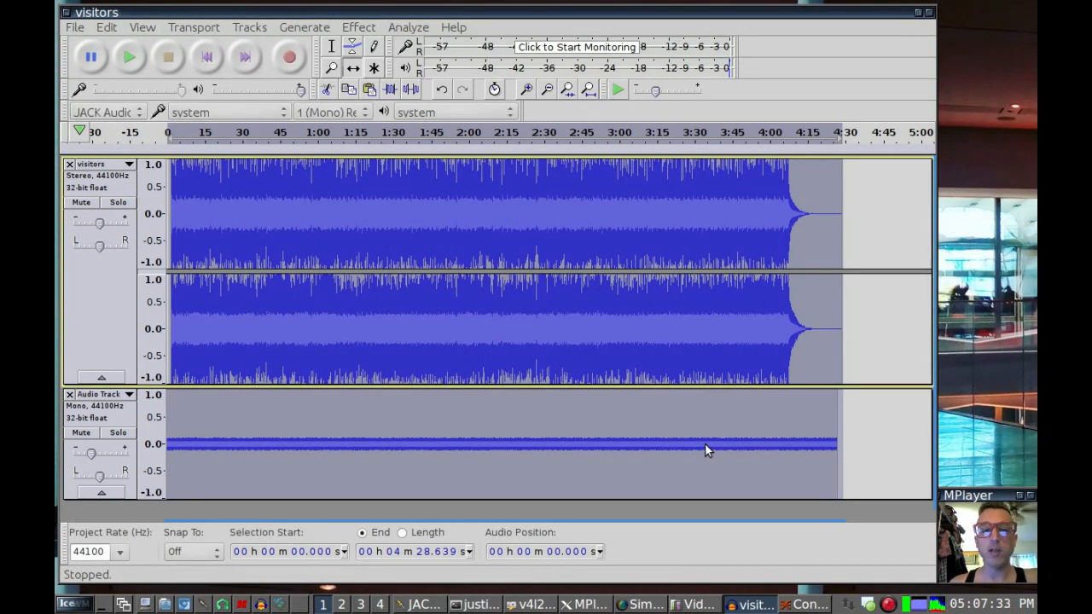
Step: Play the equalized mix from the start for several seconds and stop playback
{"action": "left_click", "coordinate": [206, 61]}
{"action": "left_click", "coordinate": [133, 57]}
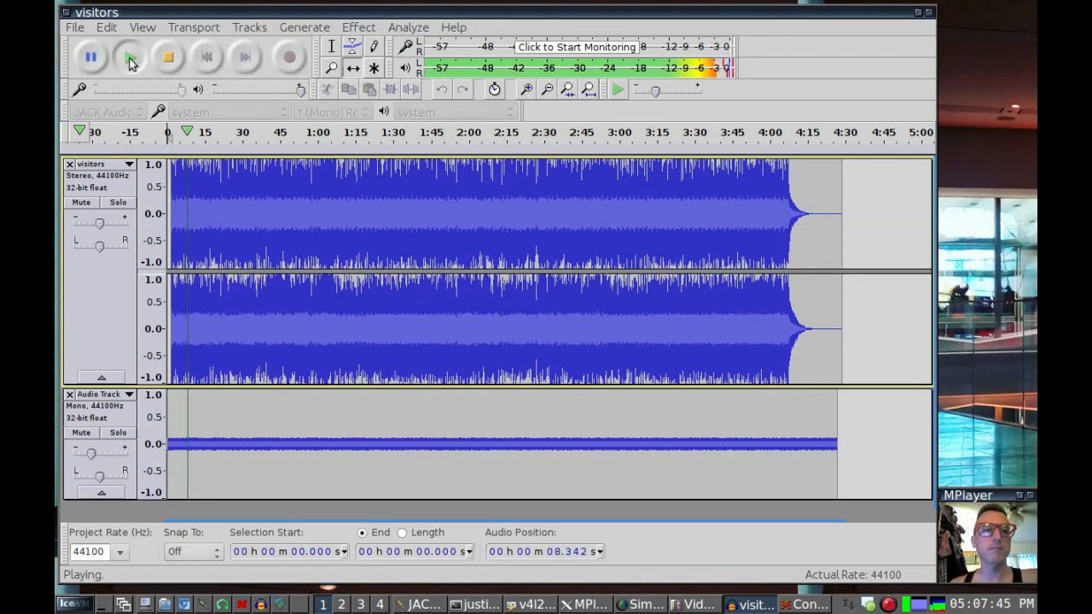
{"action": "left_click", "coordinate": [163, 60]}
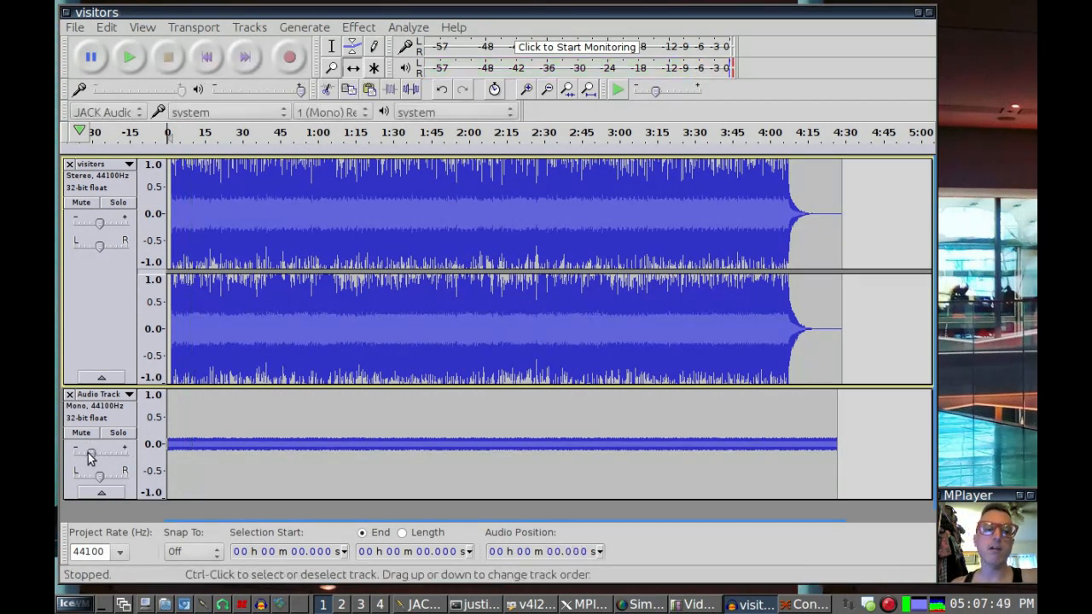
Step: Reduce the noise track's gain a little further and audition the mix again
{"action": "mouse_move", "coordinate": [92, 458]}
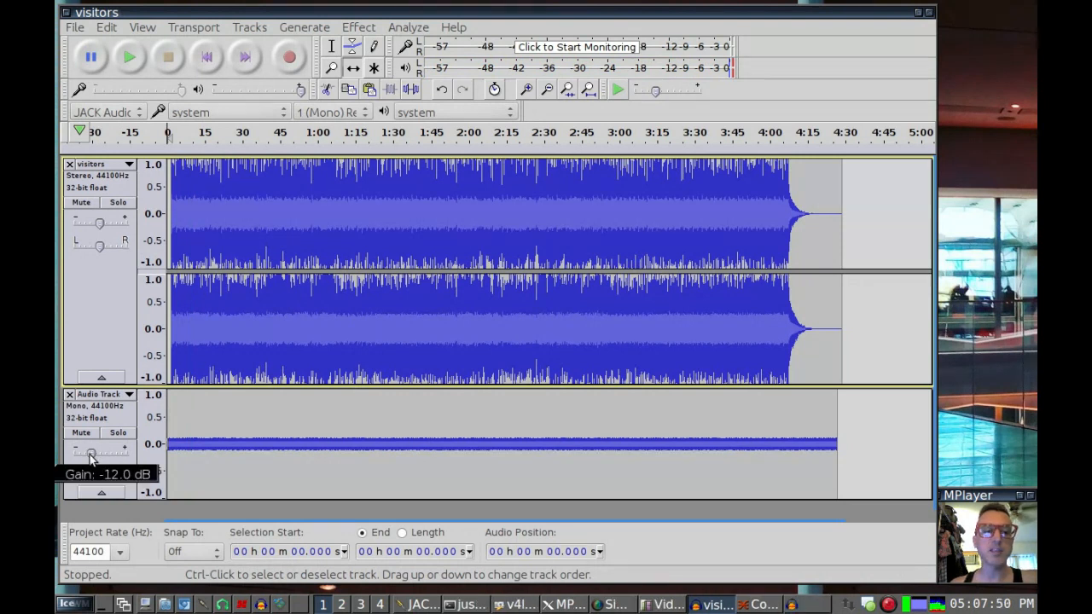
{"action": "left_click_drag", "start_coordinate": [92, 458], "coordinate": [85, 458]}
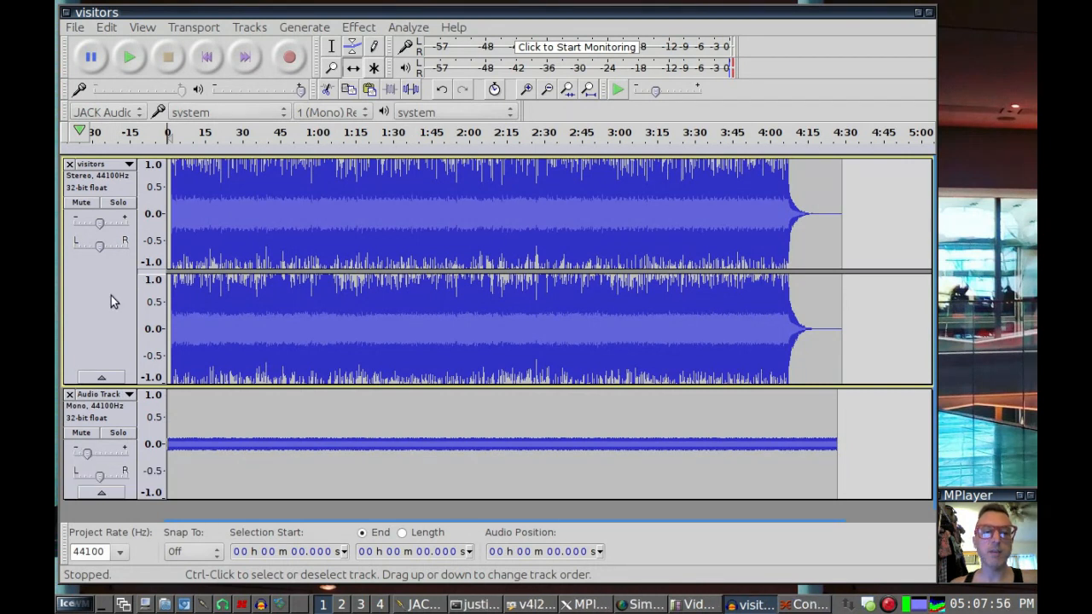
{"action": "left_click", "coordinate": [129, 62]}
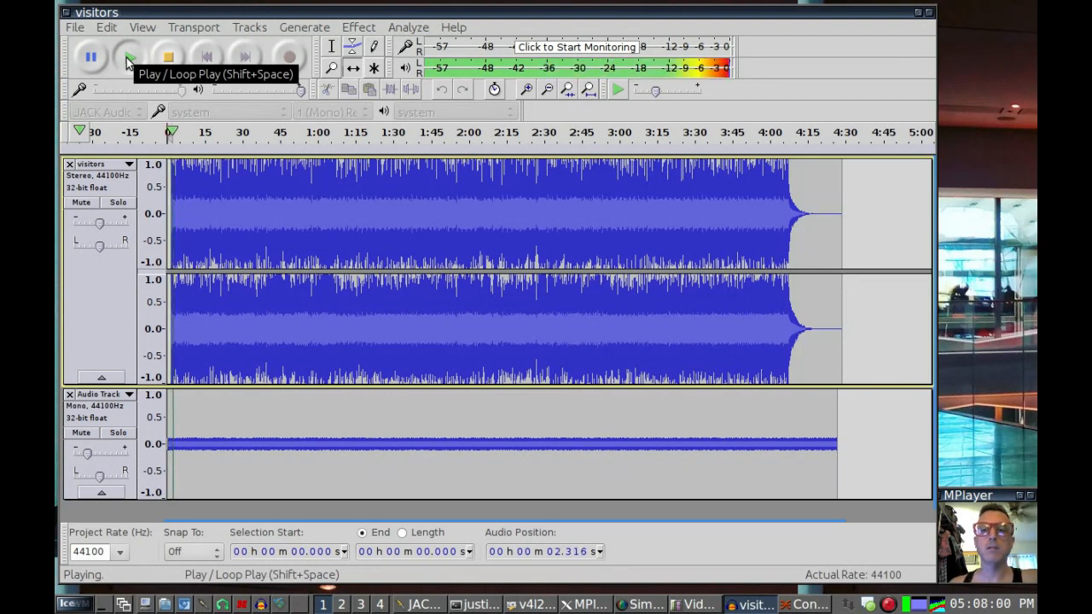
{"action": "left_click", "coordinate": [169, 58]}
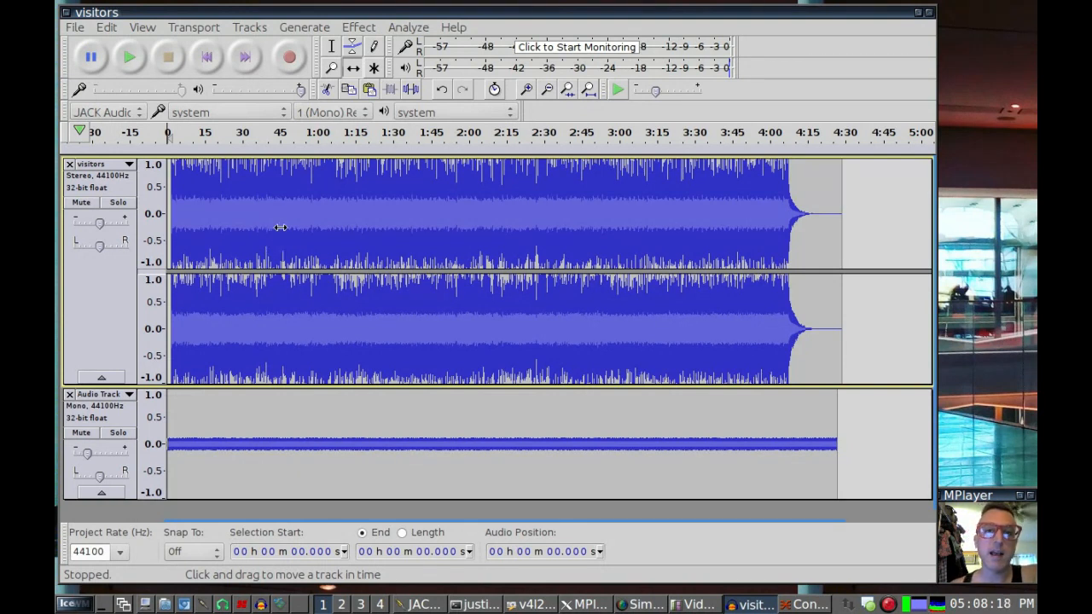
Step: Select the whole visitors track, play the mix from about 0:41 on the timeline, and stop playback
{"action": "left_click", "coordinate": [119, 292]}
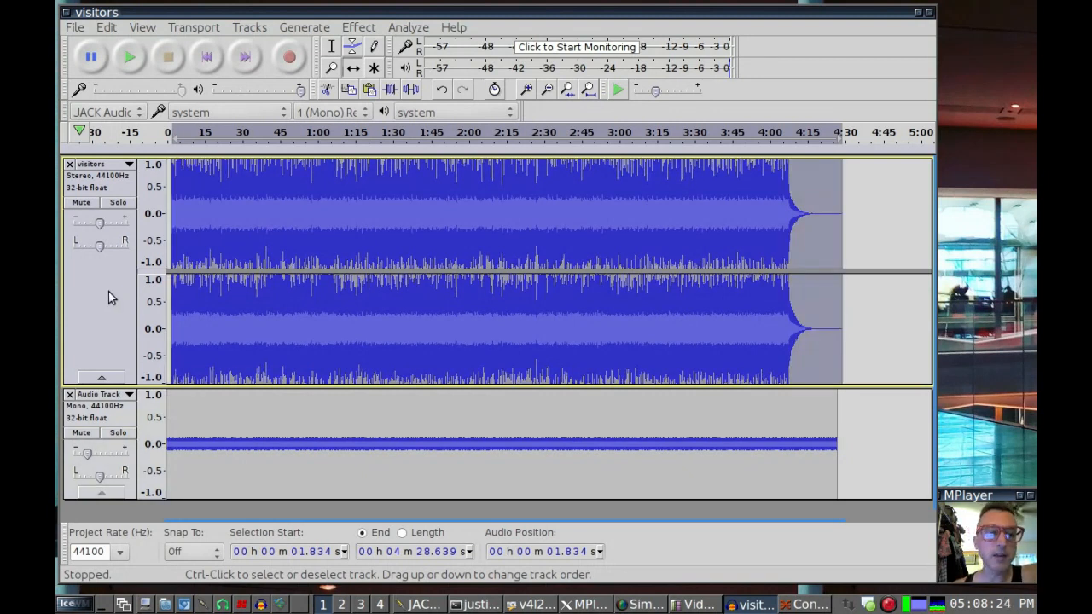
{"action": "left_click", "coordinate": [271, 132]}
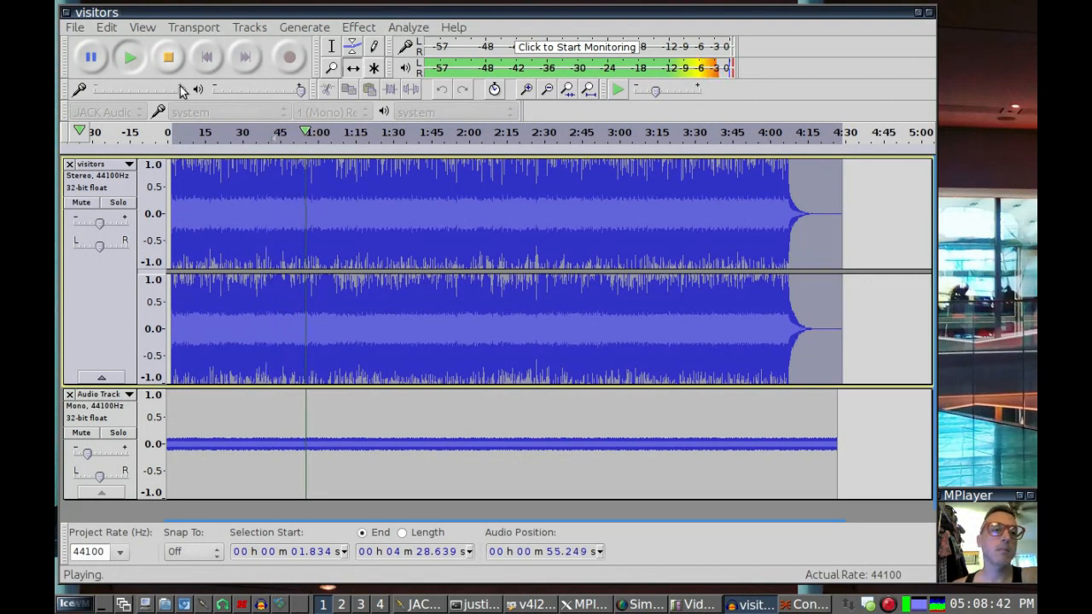
{"action": "left_click", "coordinate": [170, 57]}
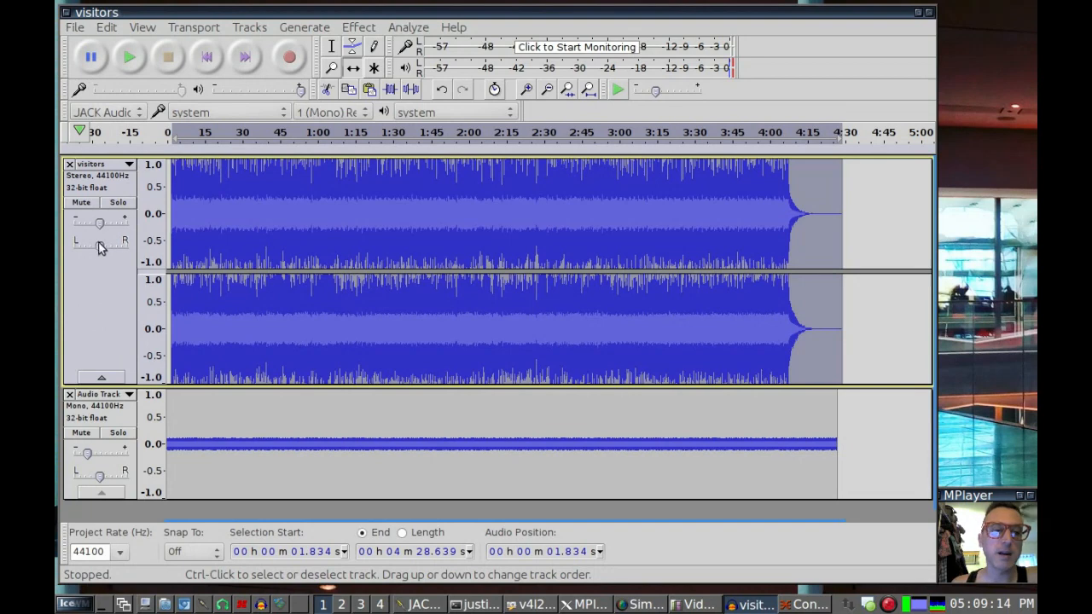
Step: Select the whole noise track and switch the selection back to the visitors track
{"action": "left_click", "coordinate": [121, 422]}
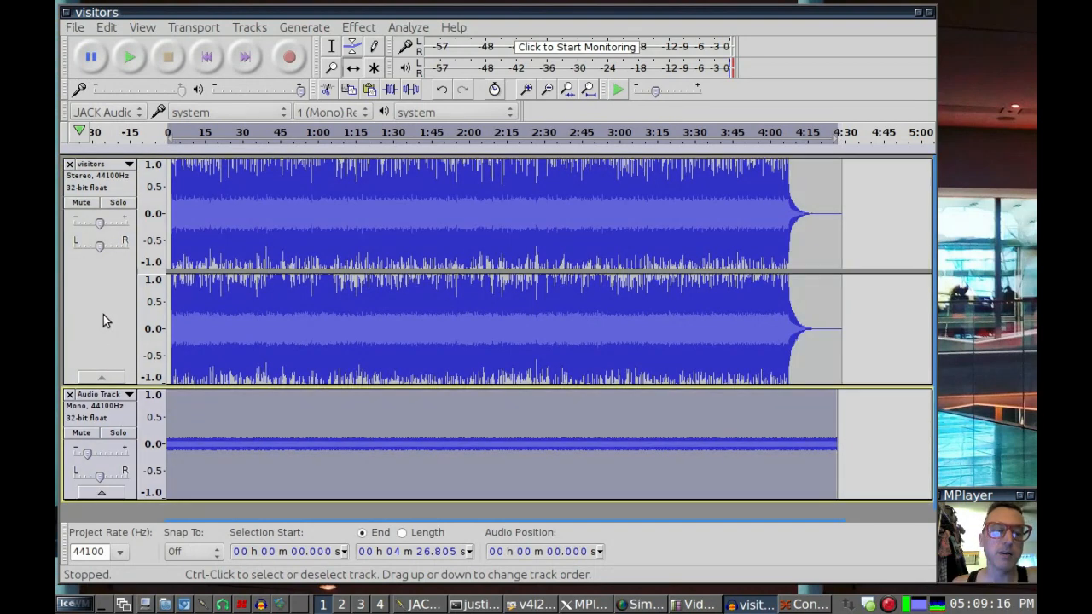
{"action": "left_click", "coordinate": [103, 314]}
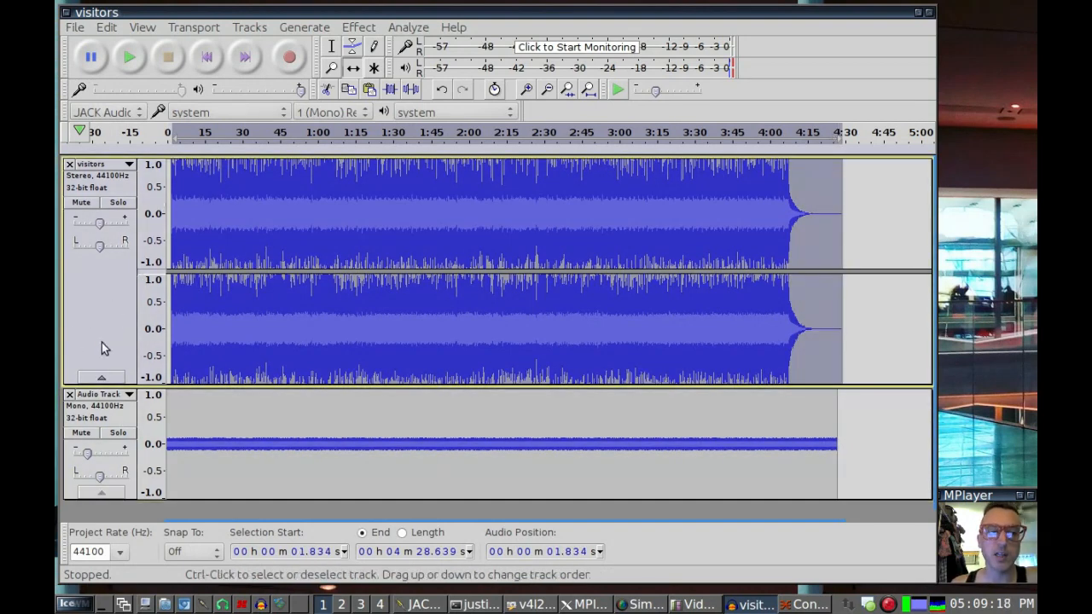
Step: Open the Invada Tube - Stereo effect for the visitors track and set its drive to 1 dB
{"action": "left_click", "coordinate": [362, 28]}
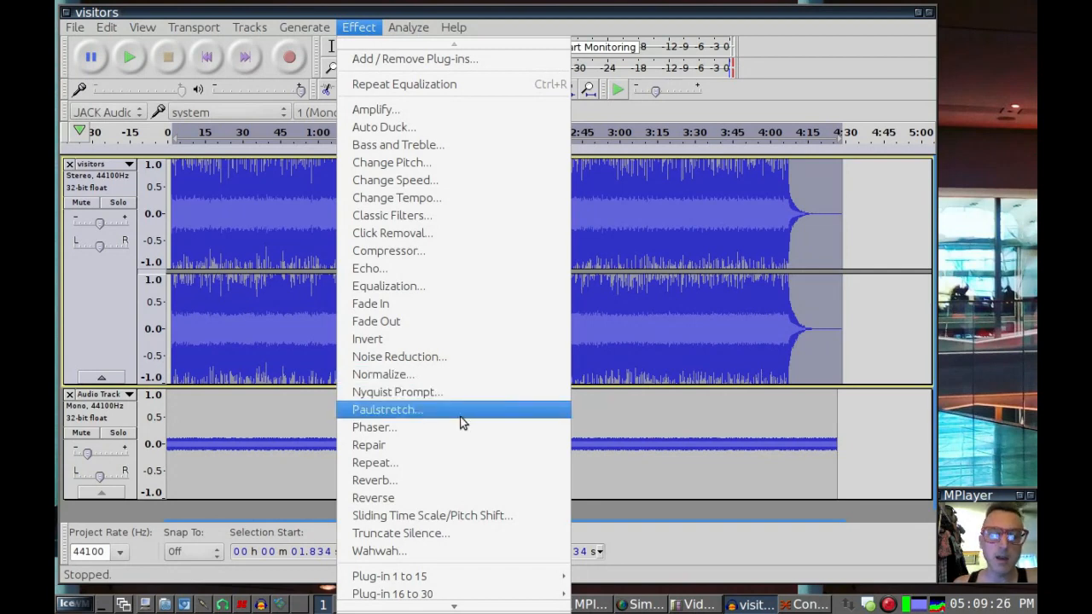
{"action": "scroll", "coordinate": [457, 424], "scroll_direction": "down", "scroll_amount": 5}
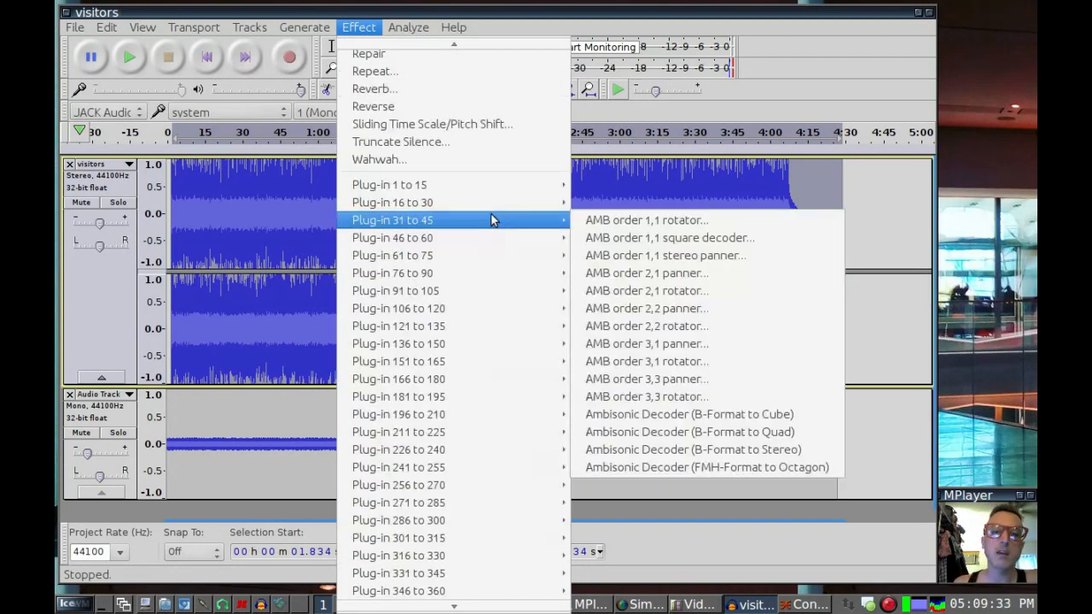
{"action": "mouse_move", "coordinate": [476, 204]}
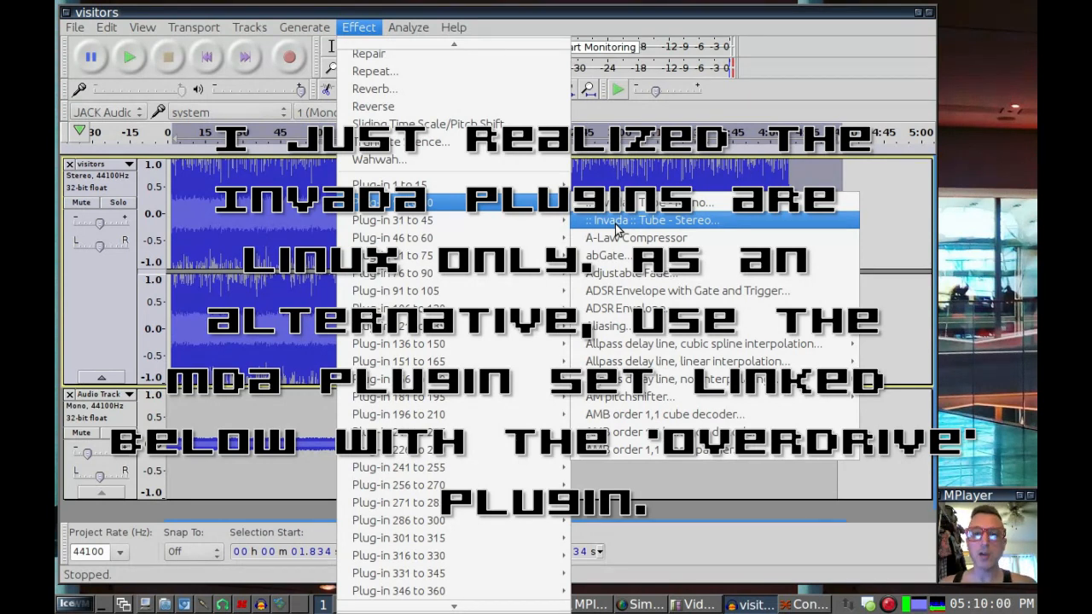
{"action": "left_click", "coordinate": [615, 224]}
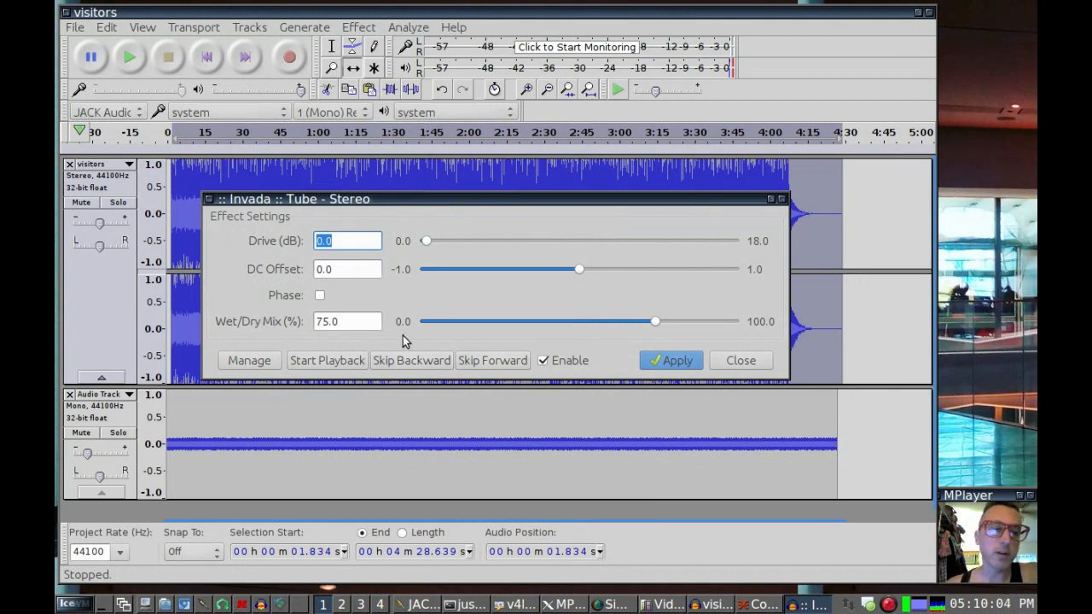
{"action": "left_click_drag", "start_coordinate": [426, 243], "coordinate": [440, 246]}
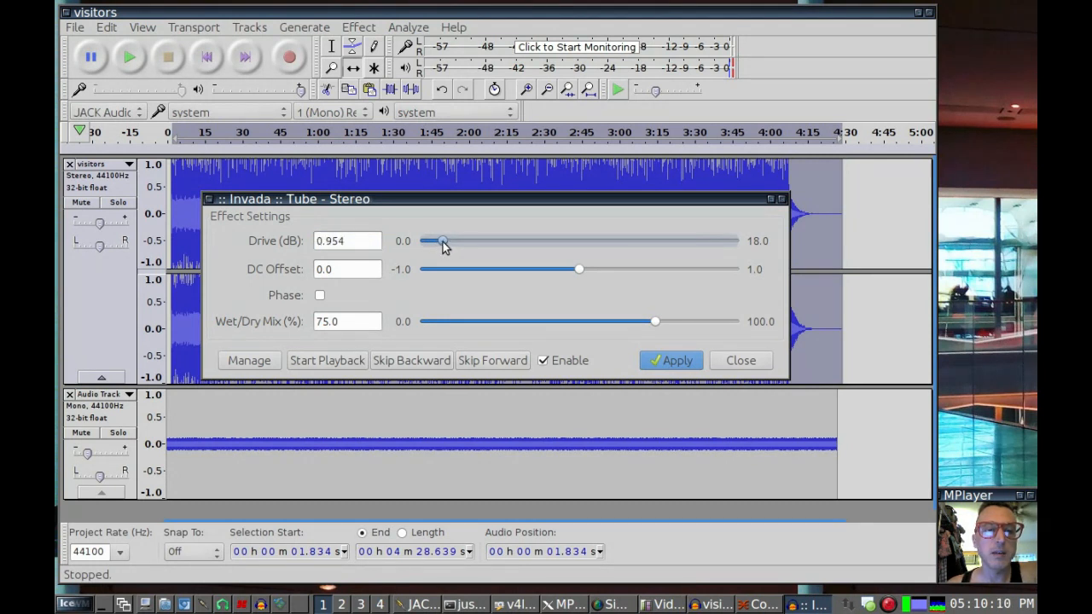
{"action": "left_click_drag", "start_coordinate": [366, 243], "coordinate": [287, 242]}
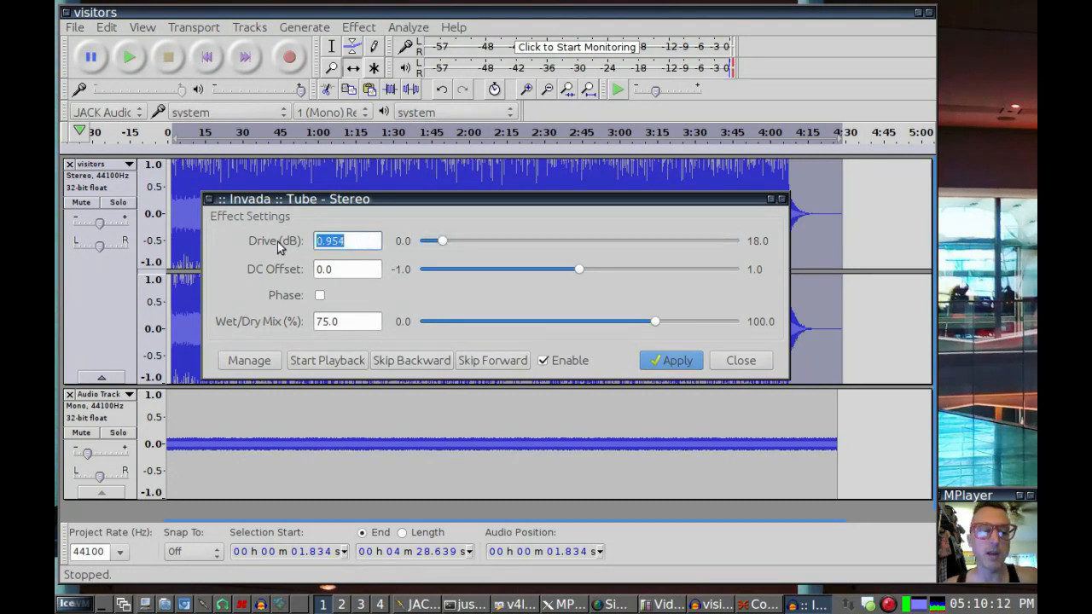
{"action": "type", "text": "1"}
{"action": "left_click", "coordinate": [341, 270]}
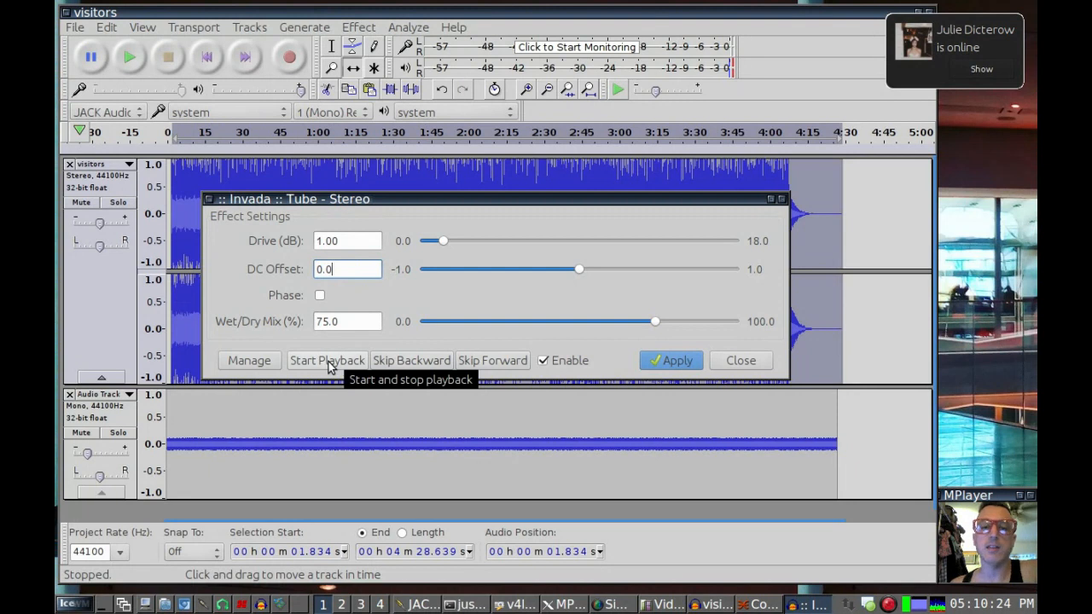
Step: Preview the tube effect for several seconds, close it without applying, and stop playback
{"action": "left_click", "coordinate": [328, 361]}
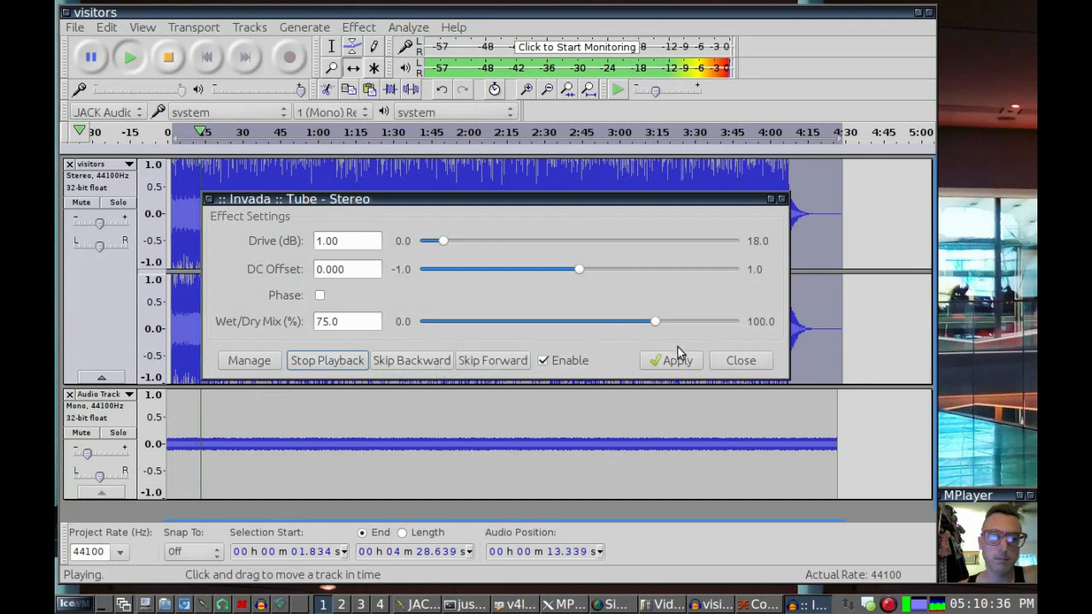
{"action": "left_click", "coordinate": [747, 360]}
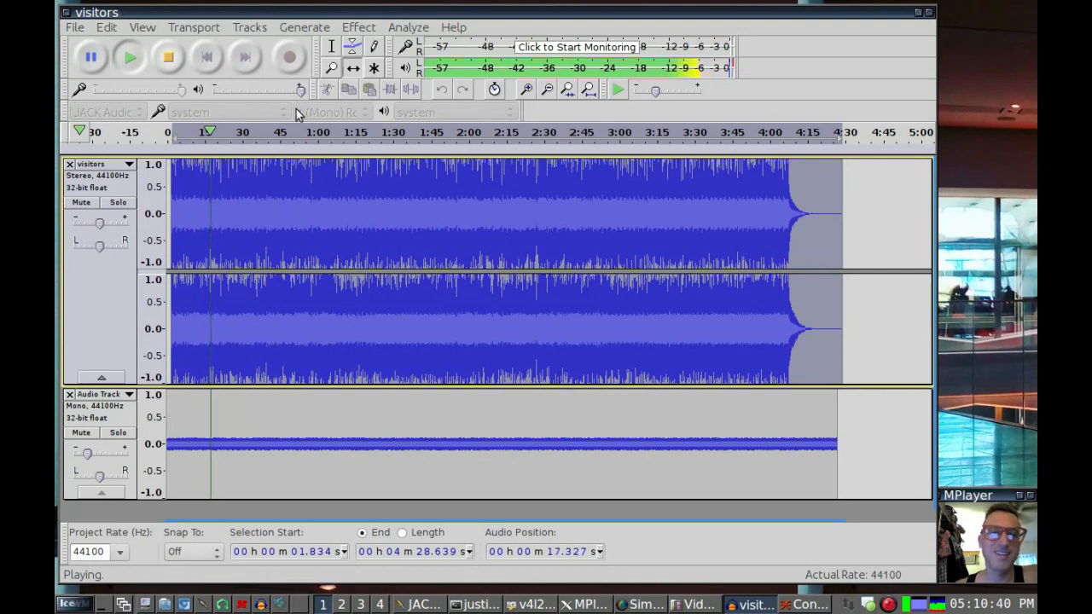
{"action": "left_click", "coordinate": [169, 58]}
Step: Reopen the Invada Tube - Stereo effect, preview it briefly, close it without applying, and stop playback
{"action": "left_click", "coordinate": [358, 28]}
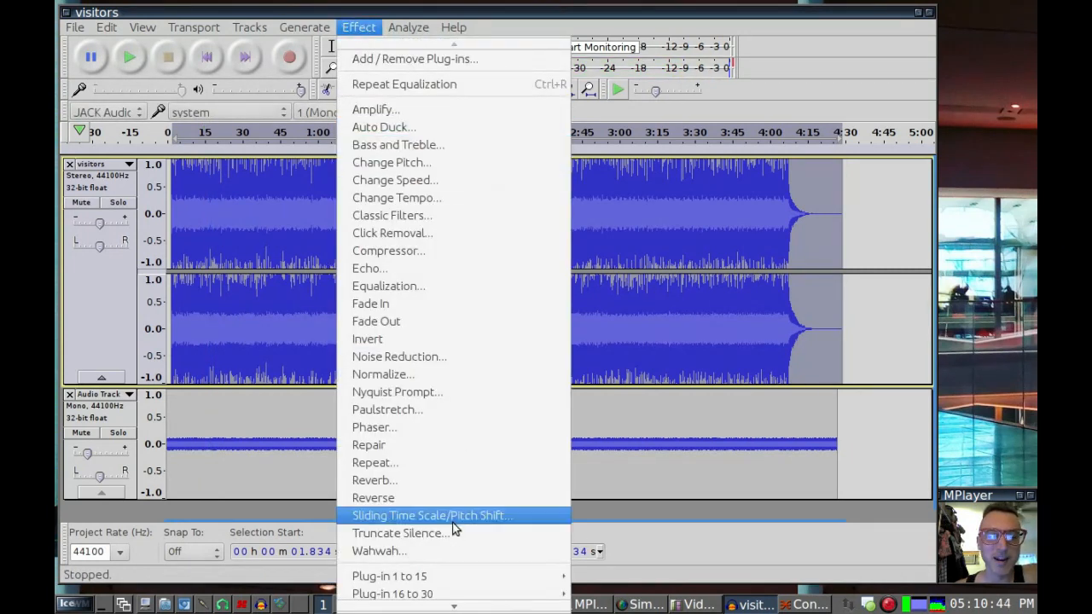
{"action": "mouse_move", "coordinate": [465, 595]}
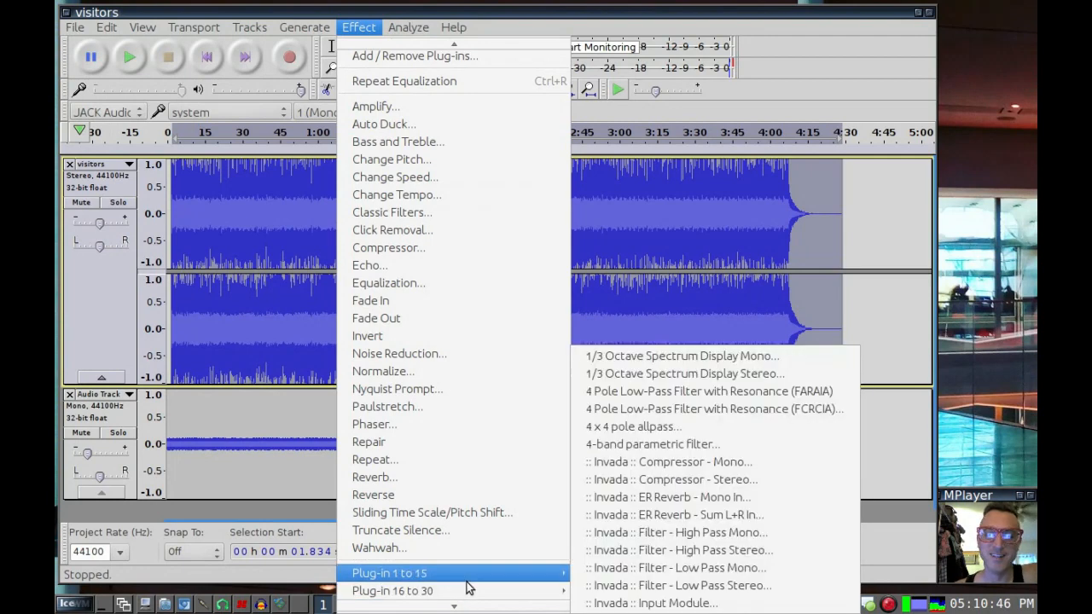
{"action": "left_click", "coordinate": [719, 375]}
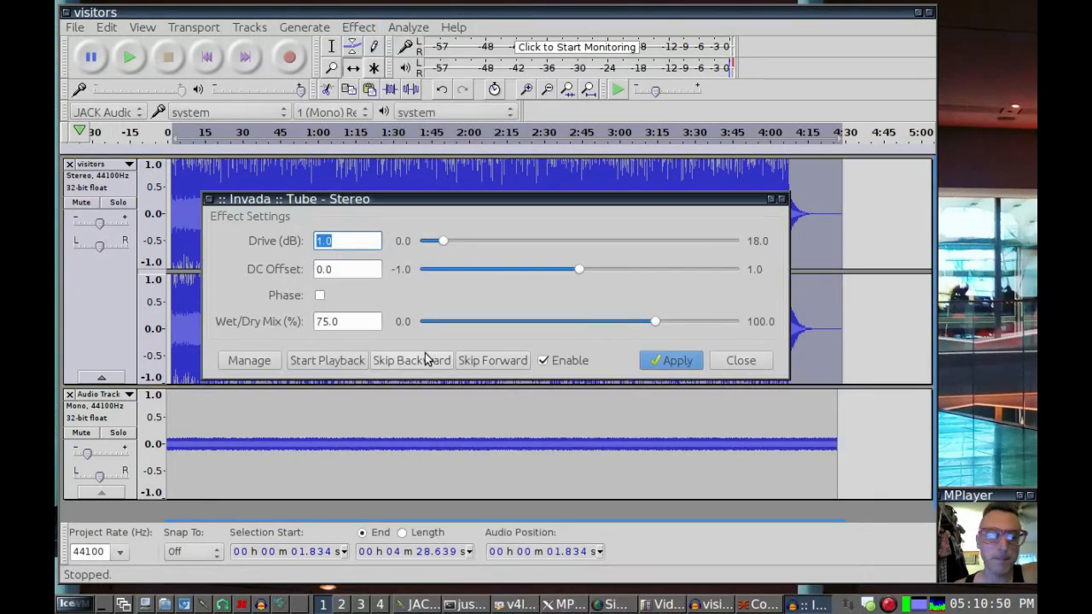
{"action": "left_click", "coordinate": [302, 362]}
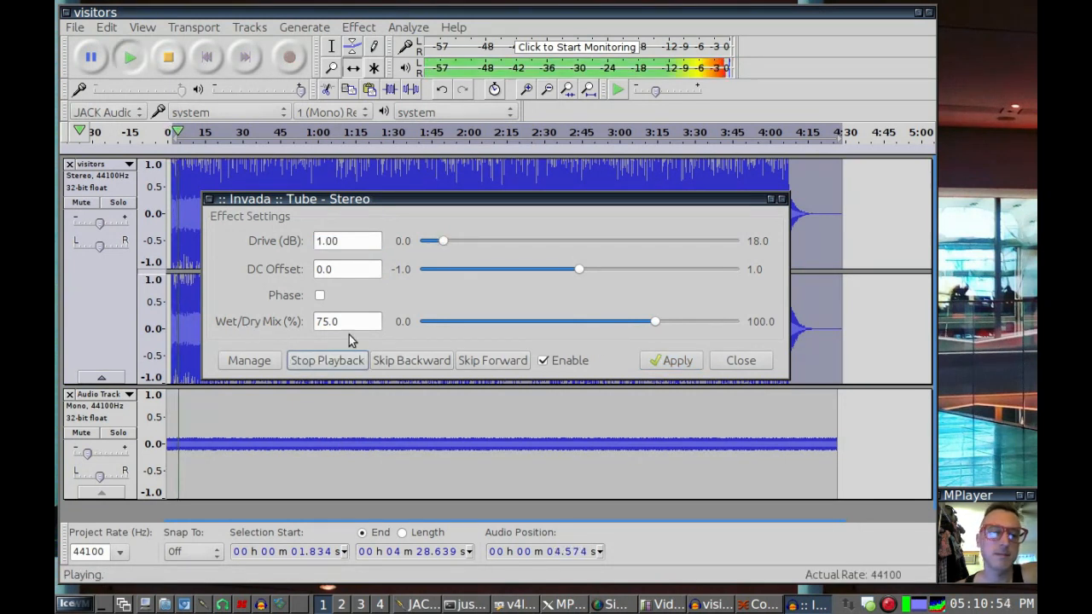
{"action": "left_click", "coordinate": [740, 360]}
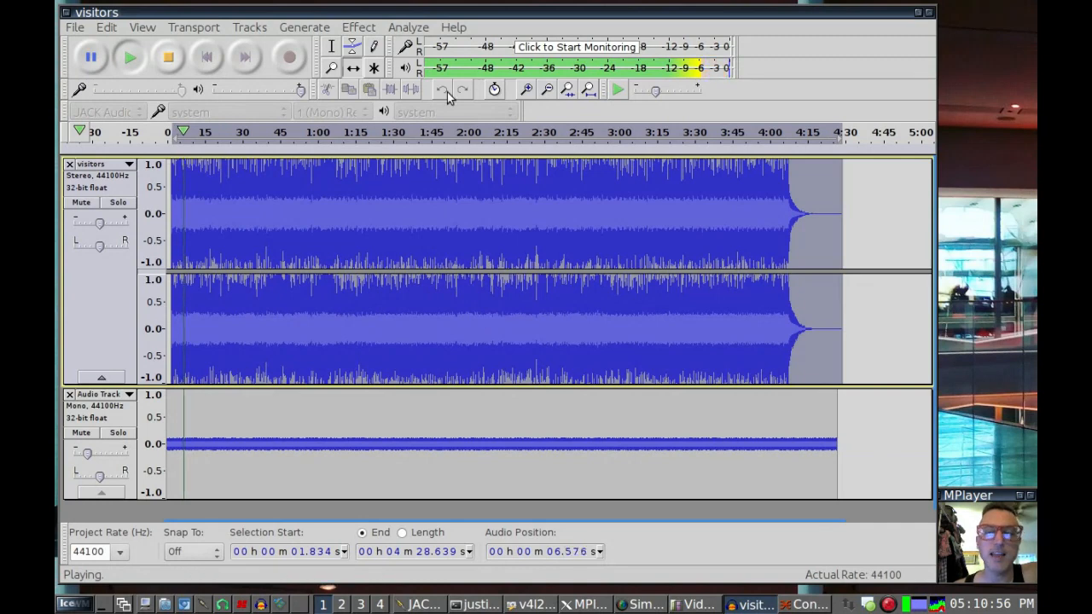
{"action": "left_click", "coordinate": [168, 57]}
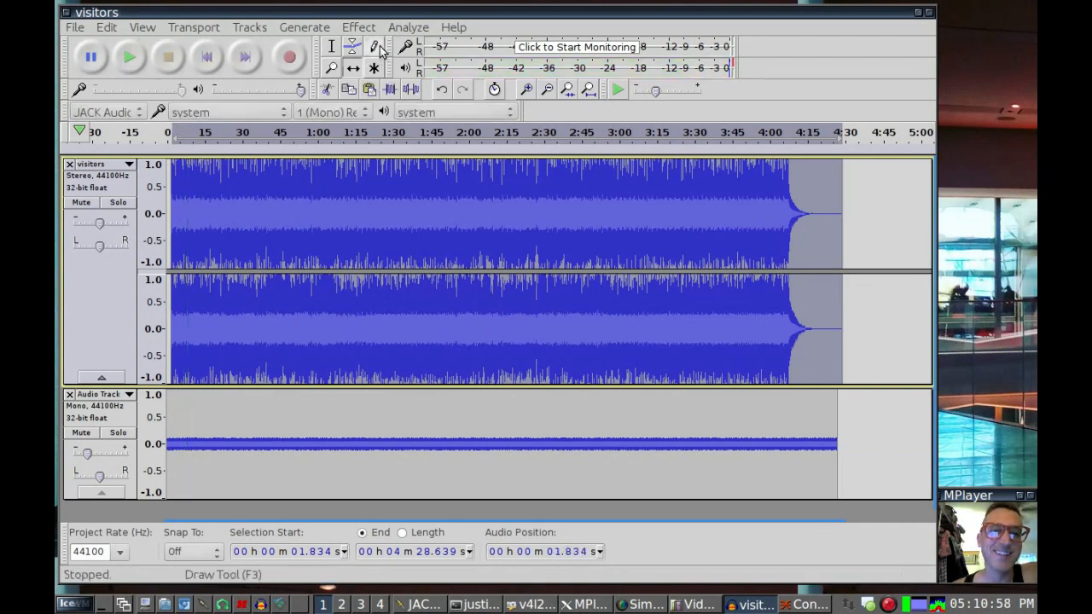
Step: Open the Invada Tube - Stereo effect again, raise its drive to about 3.47 dB, and start the preview
{"action": "left_click", "coordinate": [358, 28]}
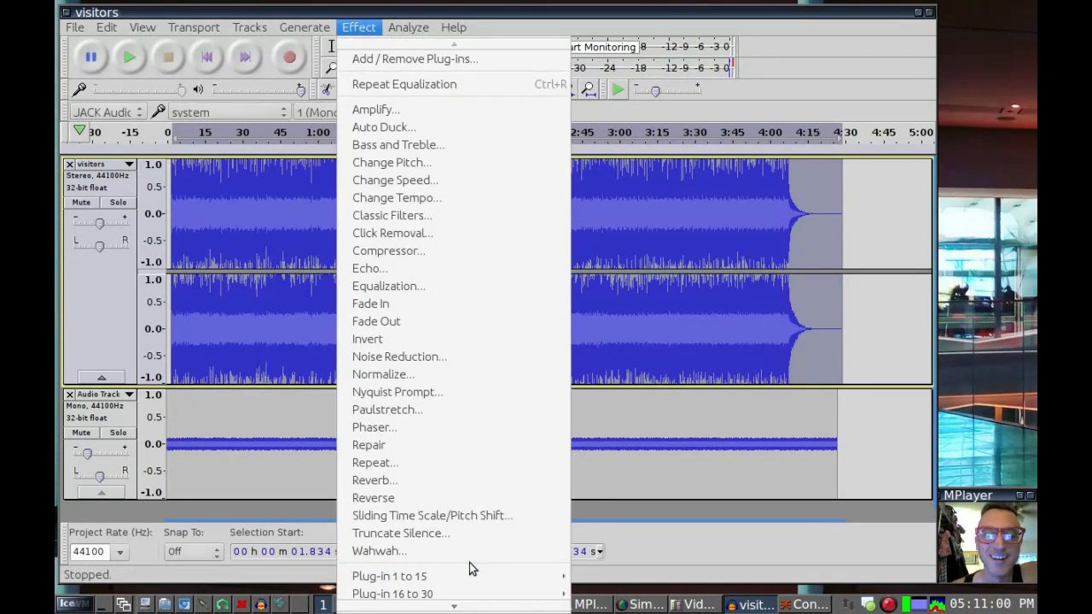
{"action": "mouse_move", "coordinate": [469, 575]}
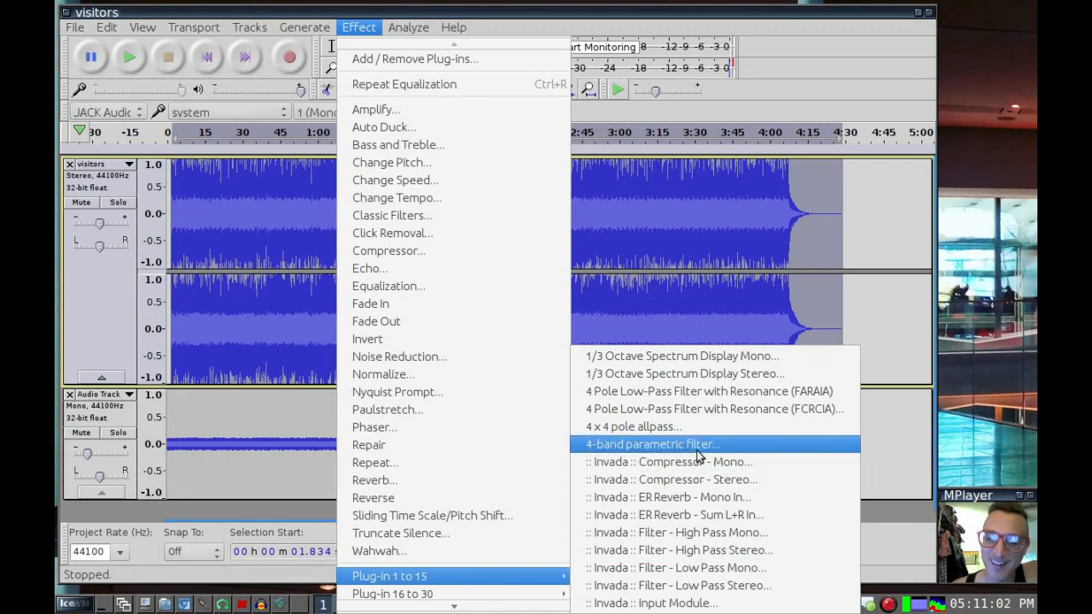
{"action": "mouse_move", "coordinate": [482, 595]}
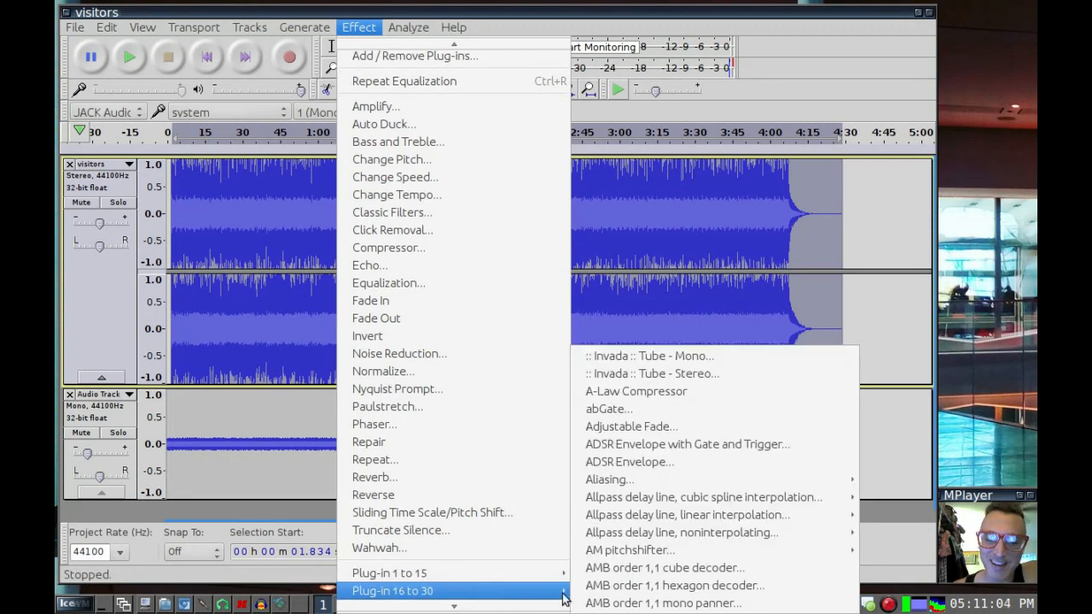
{"action": "left_click", "coordinate": [710, 374]}
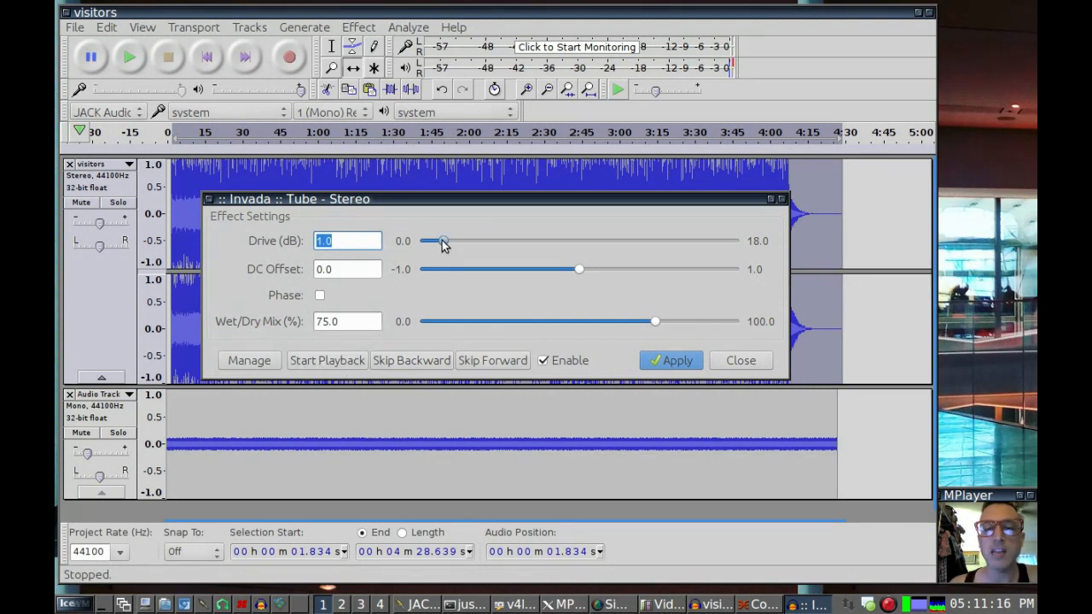
{"action": "left_click_drag", "start_coordinate": [443, 245], "coordinate": [485, 247]}
{"action": "left_click", "coordinate": [350, 365]}
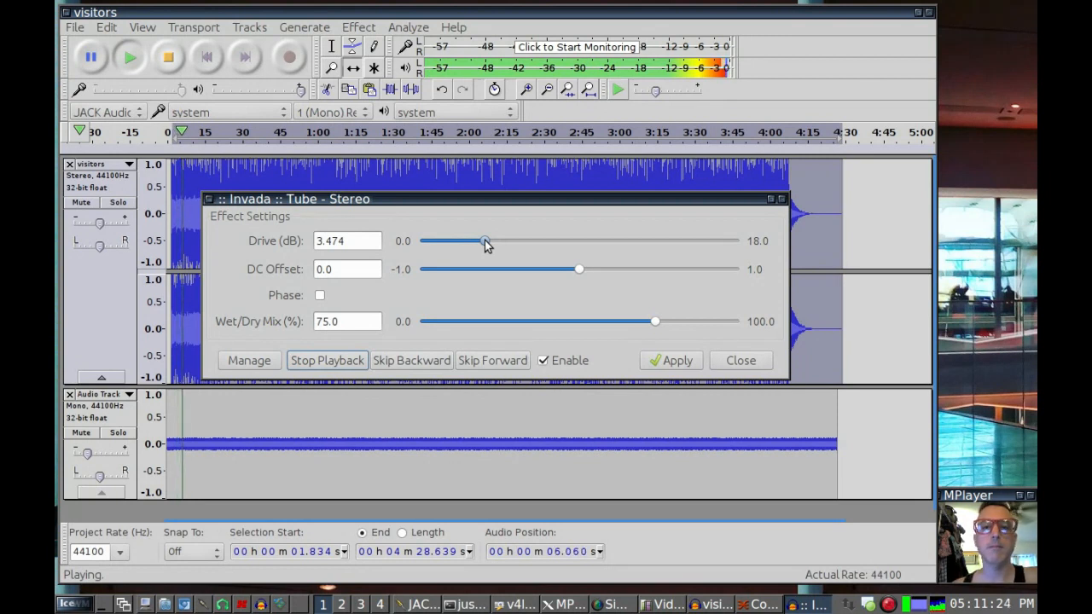
Step: Try a drive of about 8.5 dB during playback, lower it to about 4.79 dB, and apply the tube effect to the visitors track
{"action": "left_click_drag", "start_coordinate": [484, 239], "coordinate": [570, 241]}
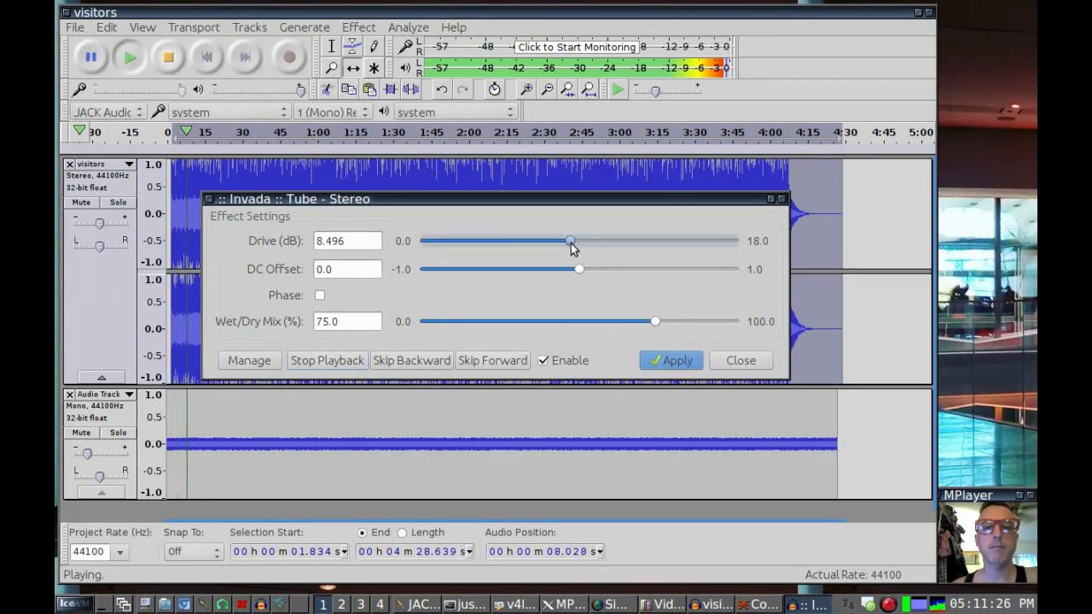
{"action": "left_click_drag", "start_coordinate": [570, 243], "coordinate": [508, 246]}
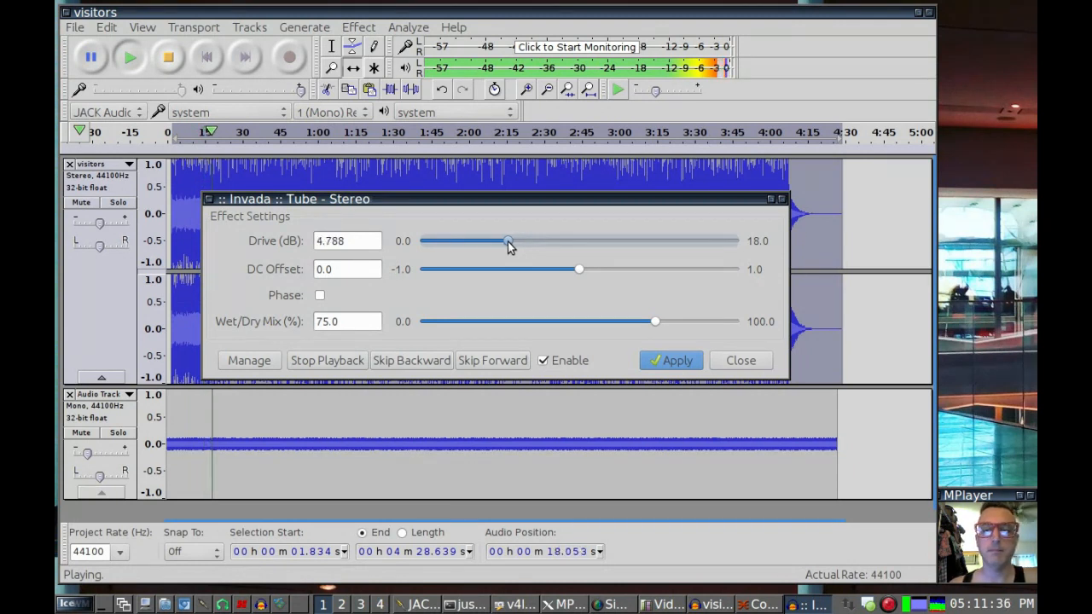
{"action": "left_click", "coordinate": [333, 365]}
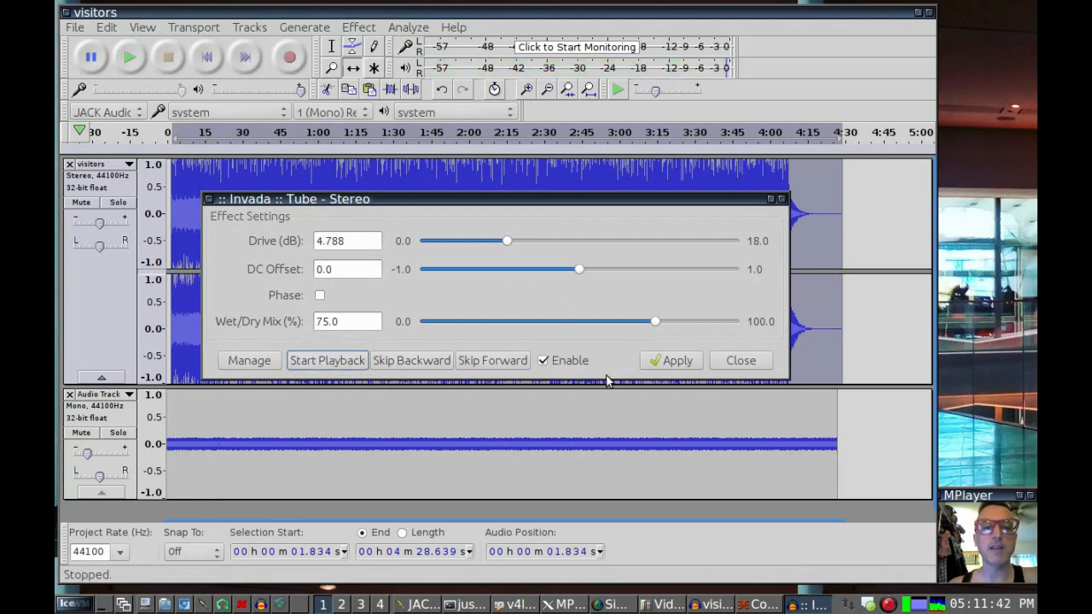
{"action": "left_click", "coordinate": [683, 362]}
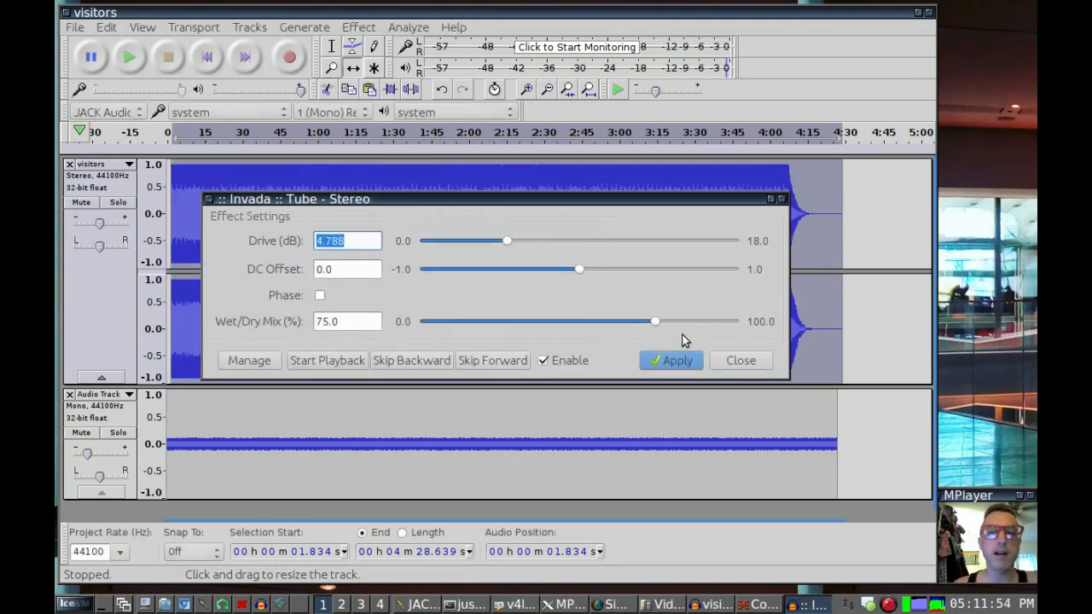
{"action": "left_click", "coordinate": [743, 359]}
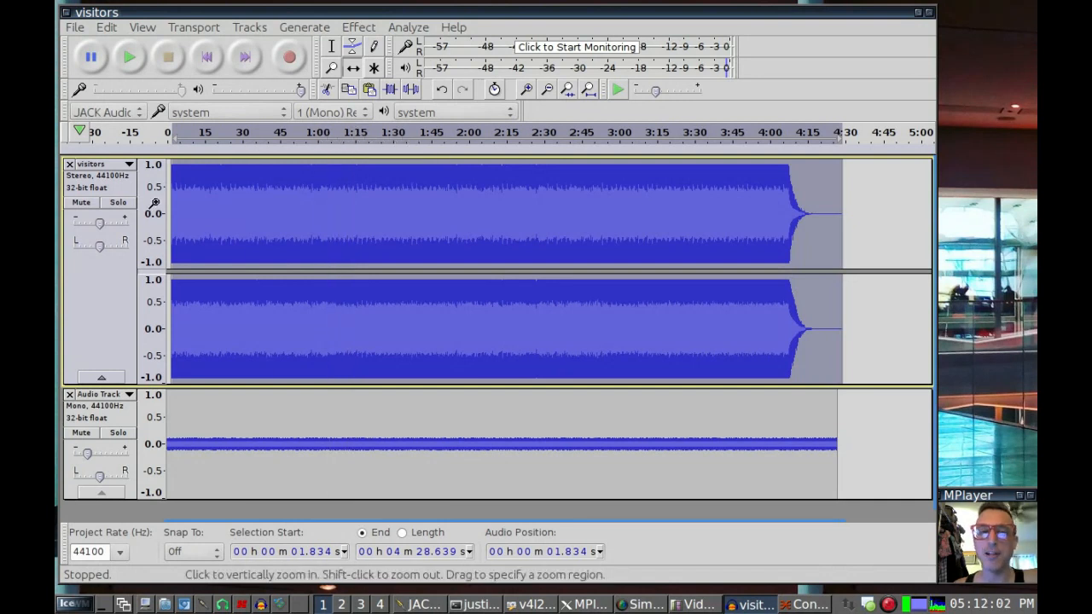
{"action": "left_click", "coordinate": [369, 29]}
{"action": "left_click", "coordinate": [388, 110]}
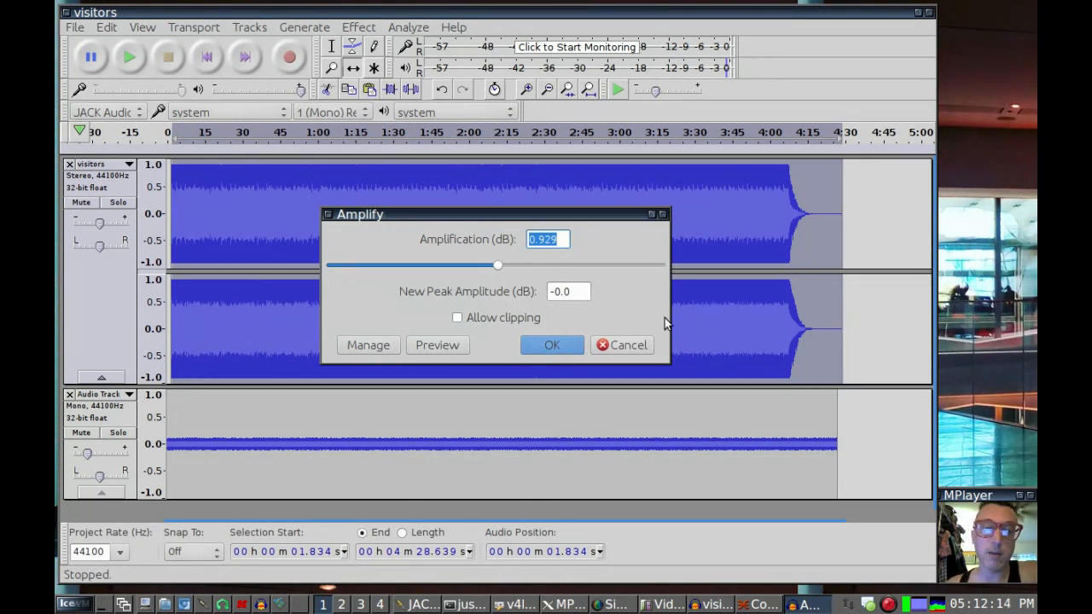
{"action": "left_click", "coordinate": [623, 345]}
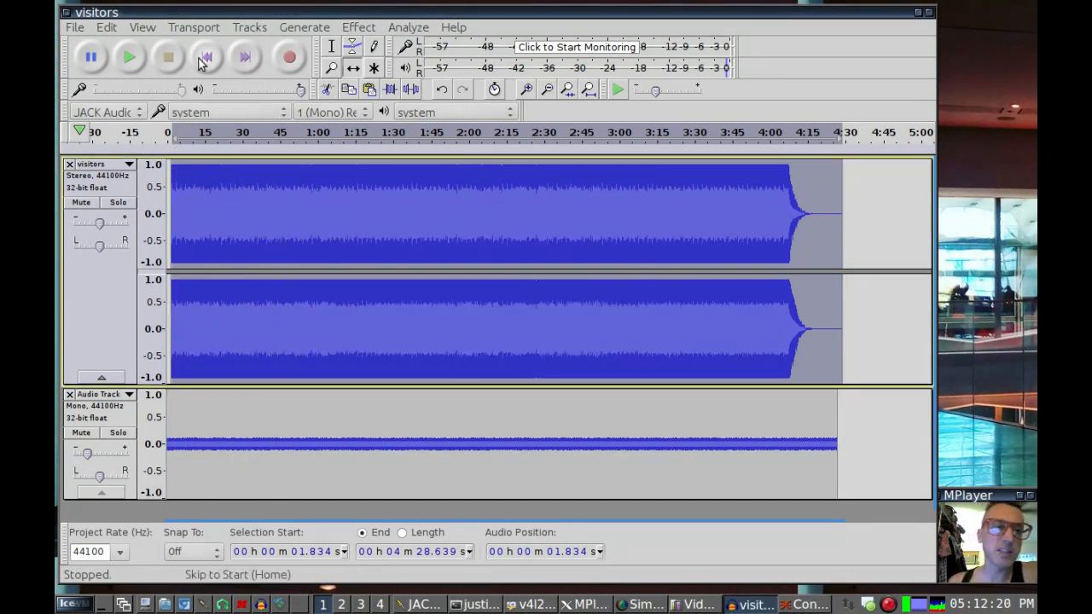
Step: Audition the saturated mix, return to the start of the project, and play it again for about 15 seconds
{"action": "left_click", "coordinate": [129, 60]}
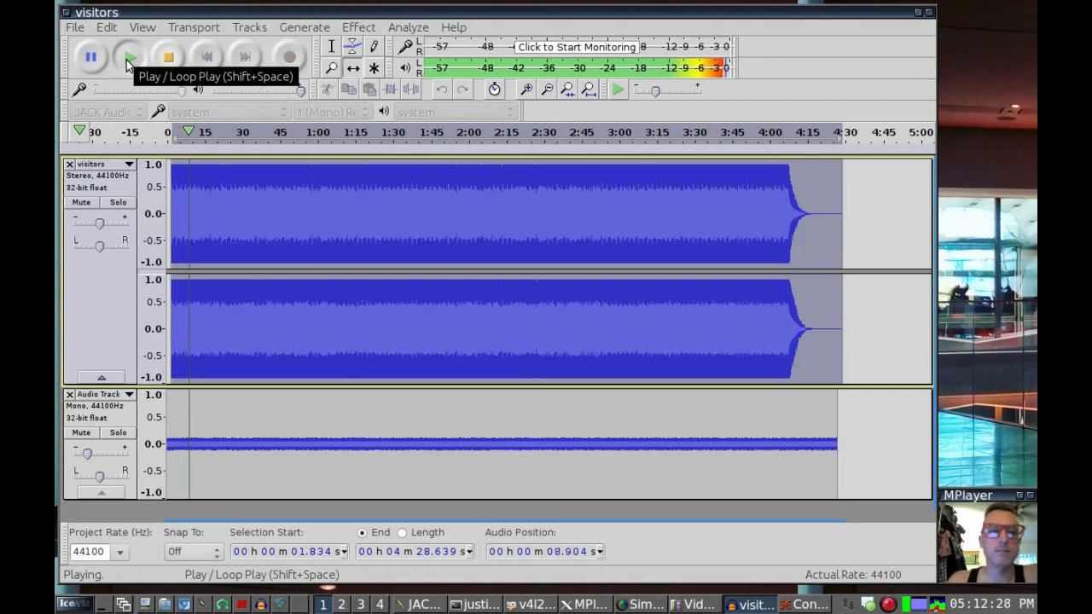
{"action": "left_click", "coordinate": [170, 56]}
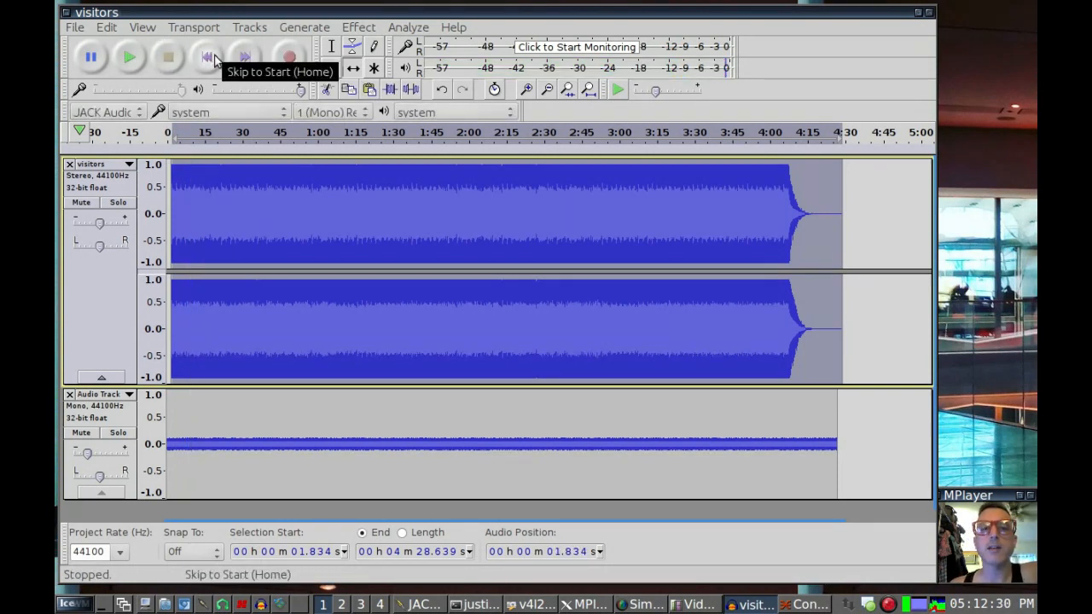
{"action": "left_click", "coordinate": [209, 56]}
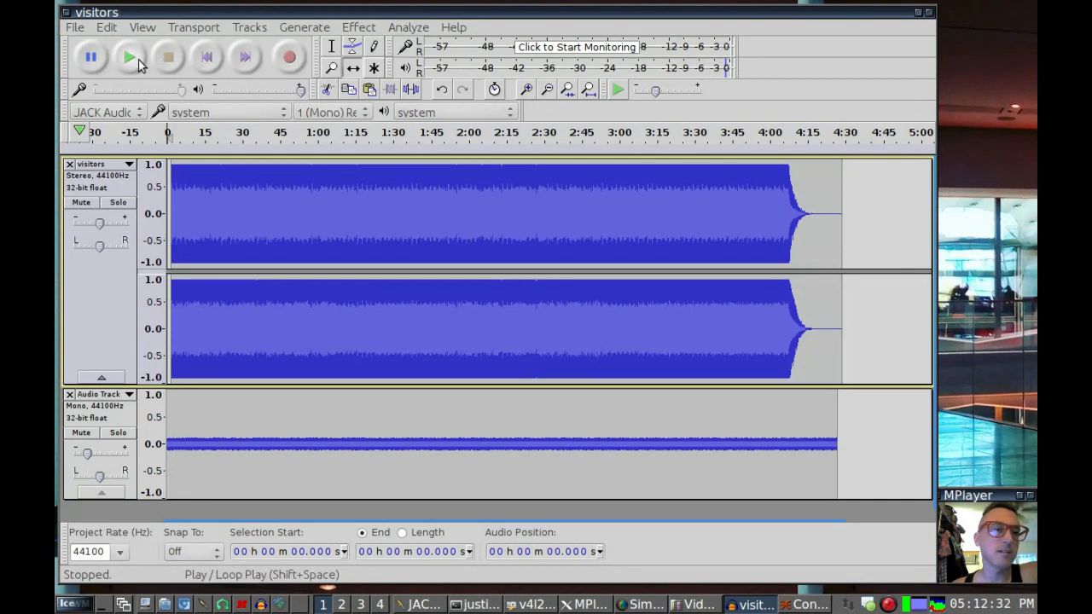
{"action": "left_click", "coordinate": [138, 58]}
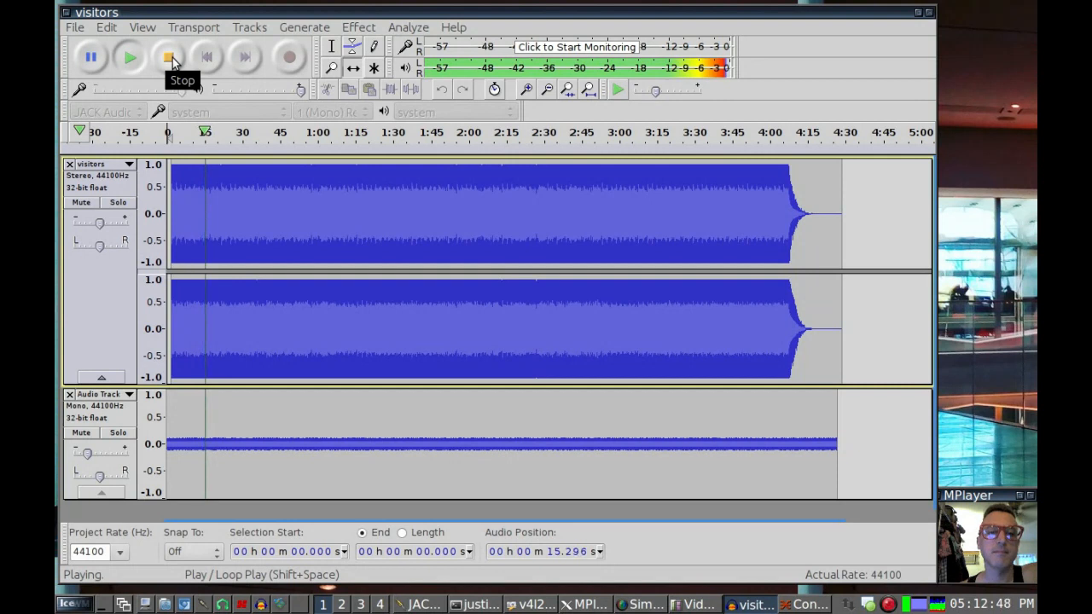
{"action": "left_click", "coordinate": [172, 58]}
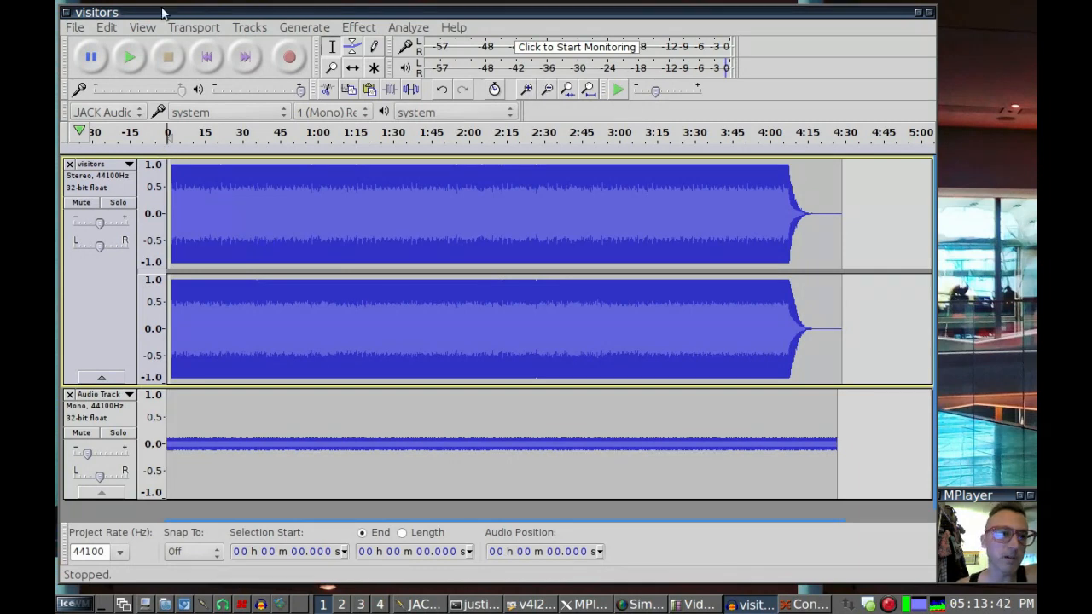
Step: Time-shift the noise track so that it starts at about 0.19 s on the timeline
{"action": "left_click", "coordinate": [530, 93]}
{"action": "left_click", "coordinate": [530, 94]}
{"action": "left_click", "coordinate": [530, 94]}
{"action": "left_click", "coordinate": [529, 94]}
{"action": "left_click", "coordinate": [529, 94]}
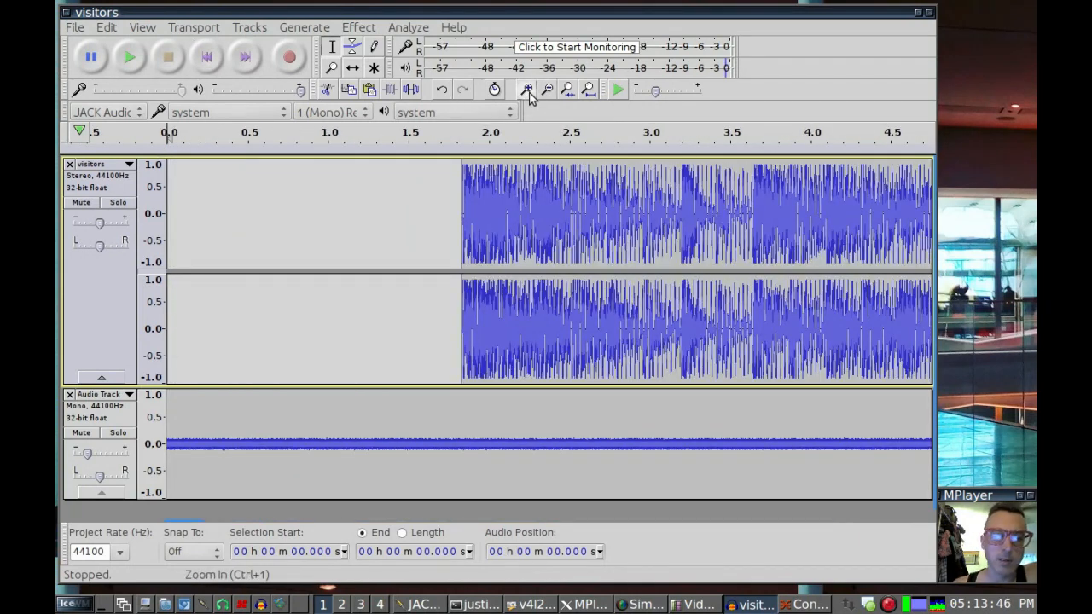
{"action": "left_click", "coordinate": [530, 94]}
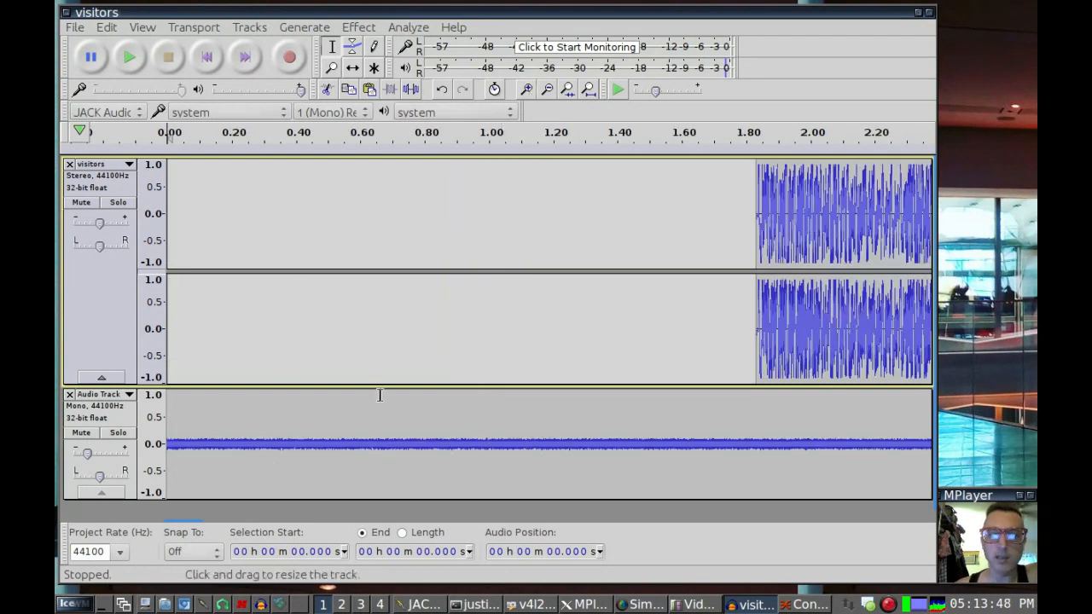
{"action": "left_click", "coordinate": [352, 67]}
{"action": "left_click_drag", "start_coordinate": [368, 412], "coordinate": [429, 419]}
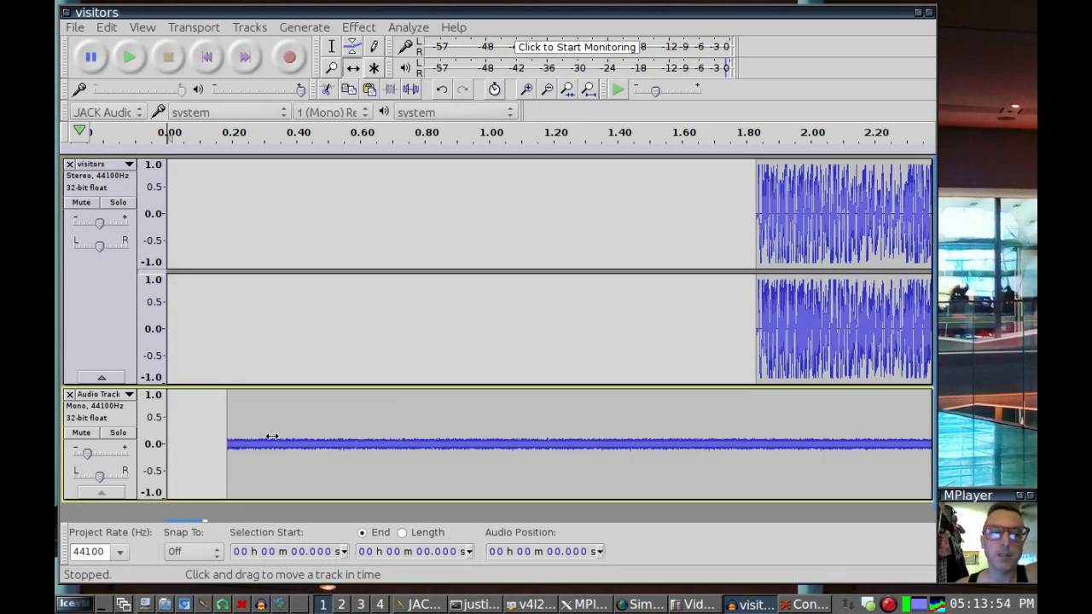
Step: Time-shift the noise track to start at about 0.41 s and the visitors track to start at about 2.08 s
{"action": "left_click_drag", "start_coordinate": [294, 420], "coordinate": [366, 424]}
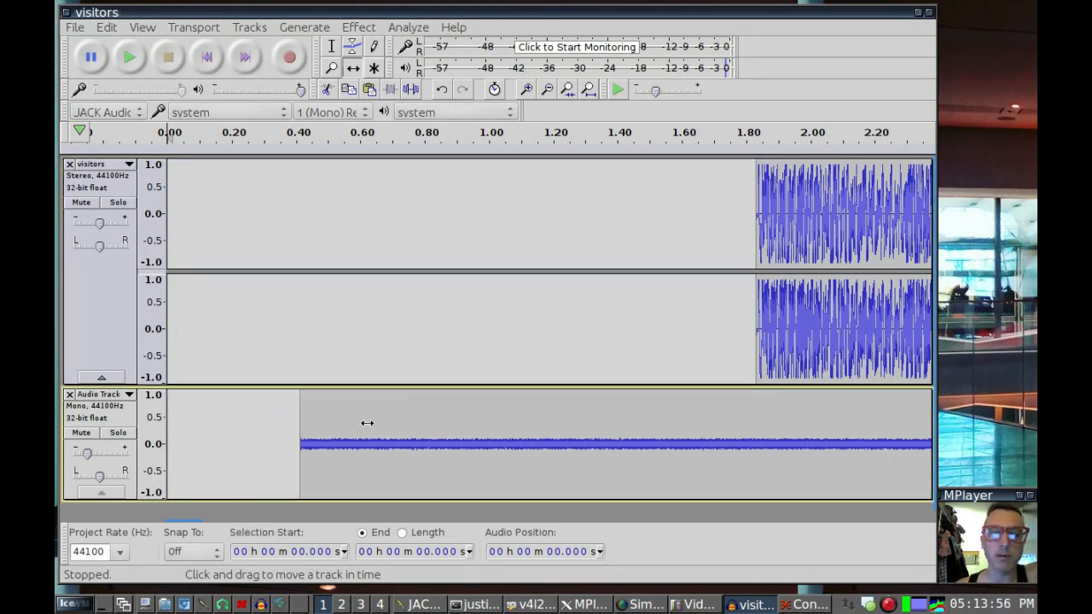
{"action": "left_click_drag", "start_coordinate": [816, 316], "coordinate": [894, 324]}
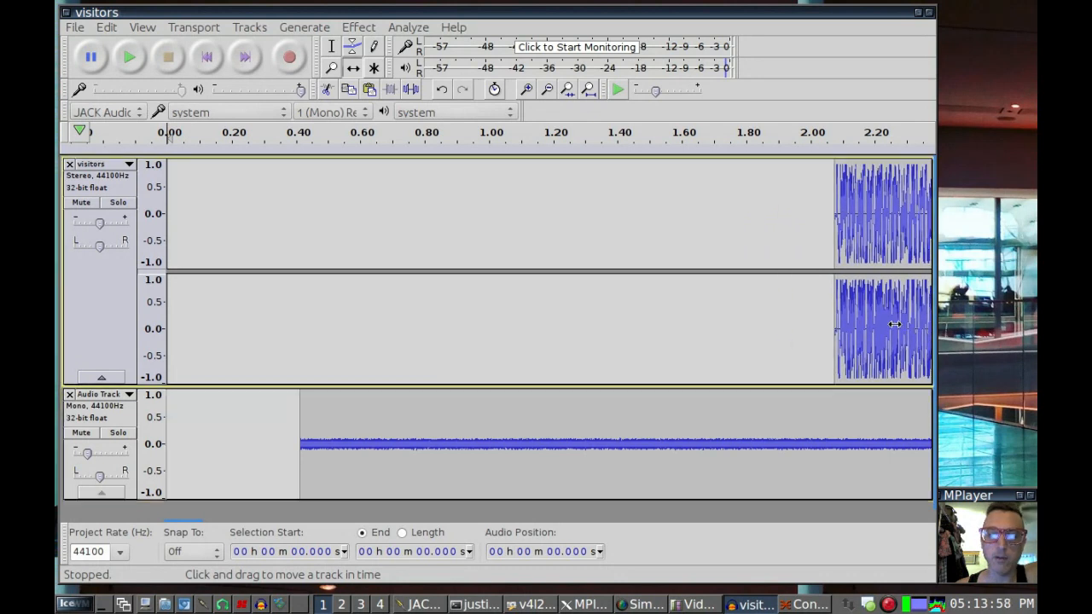
Step: Replace the noise track's opening from 0.415 s to 0.475 s with generated Brownian noise at amplitude 0.5
{"action": "left_click", "coordinate": [333, 48]}
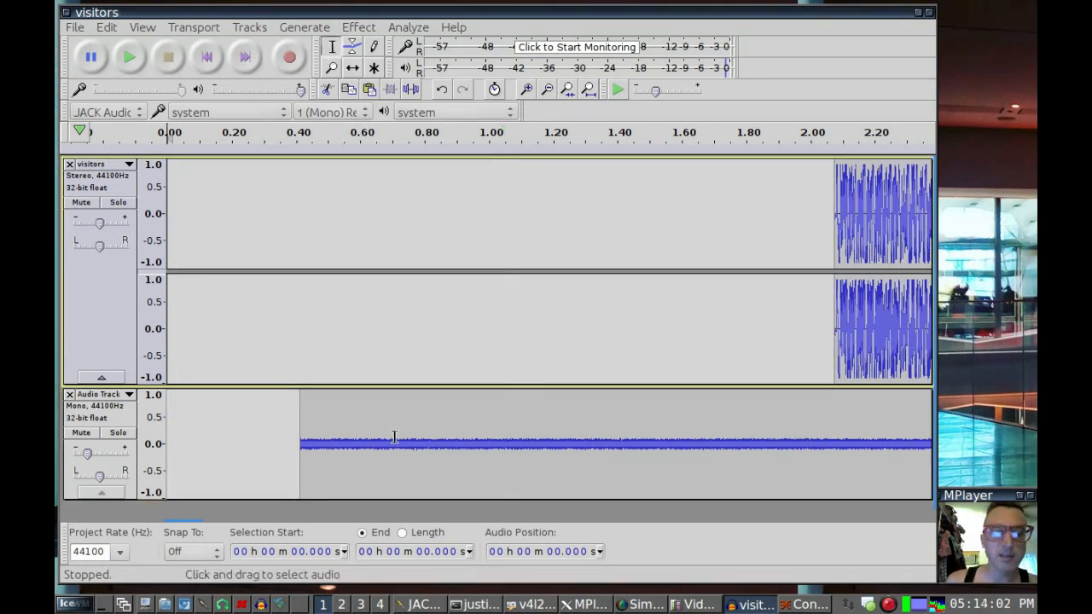
{"action": "left_click_drag", "start_coordinate": [409, 441], "coordinate": [300, 441]}
{"action": "left_click_drag", "start_coordinate": [406, 424], "coordinate": [350, 430]}
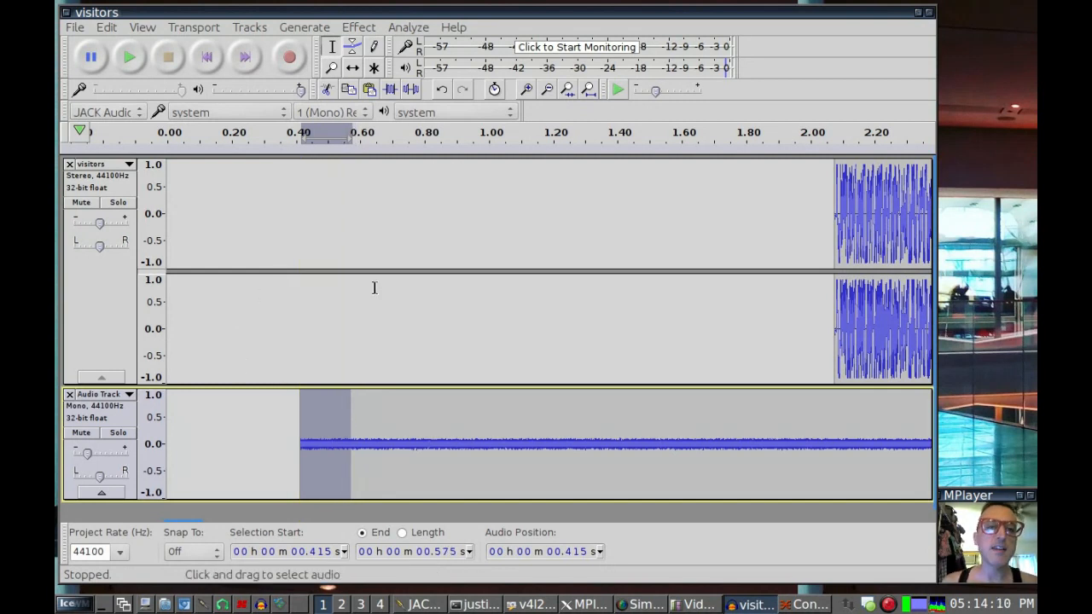
{"action": "left_click_drag", "start_coordinate": [343, 432], "coordinate": [319, 435]}
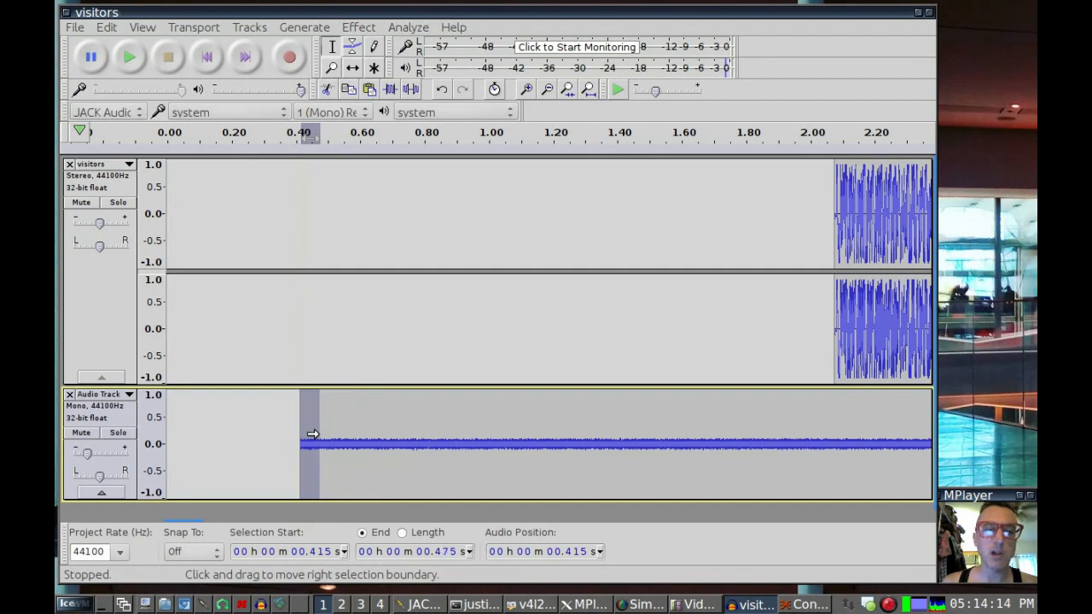
{"action": "left_click", "coordinate": [359, 28]}
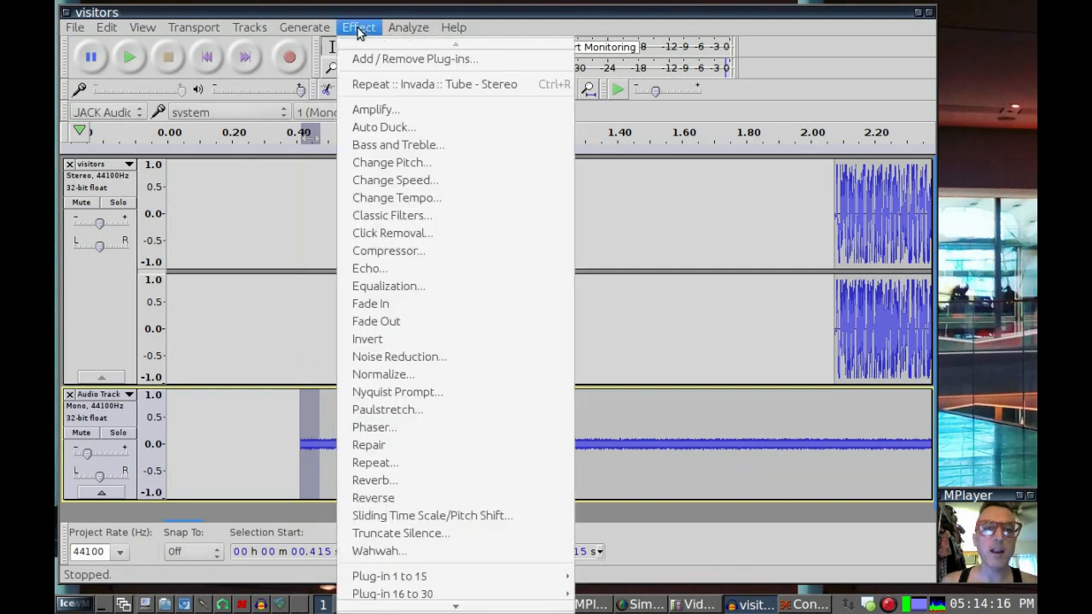
{"action": "mouse_move", "coordinate": [307, 30]}
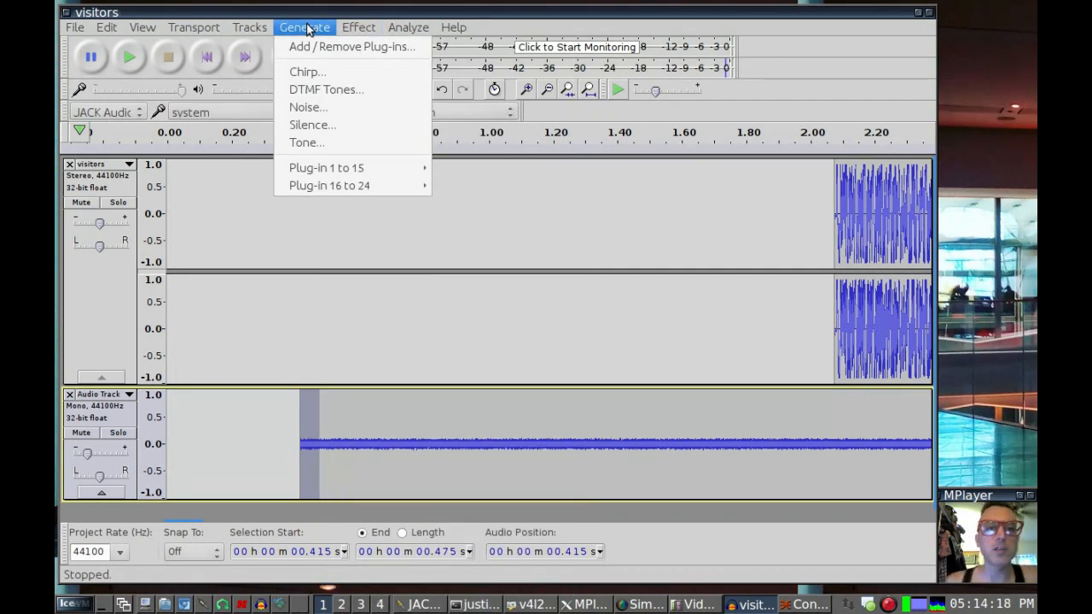
{"action": "left_click", "coordinate": [324, 105]}
{"action": "left_click", "coordinate": [581, 248]}
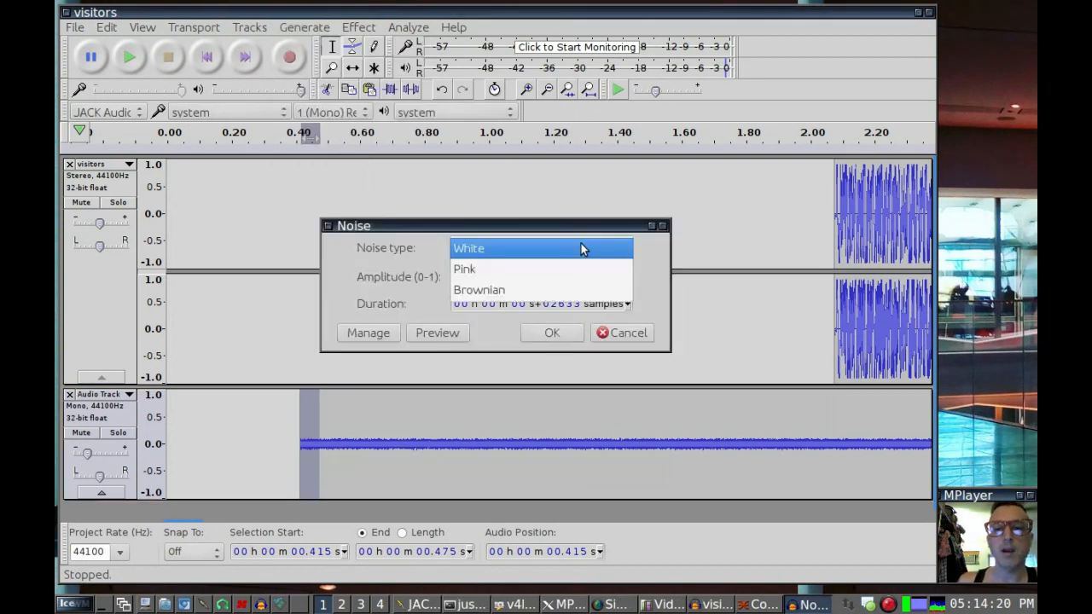
{"action": "left_click", "coordinate": [539, 291]}
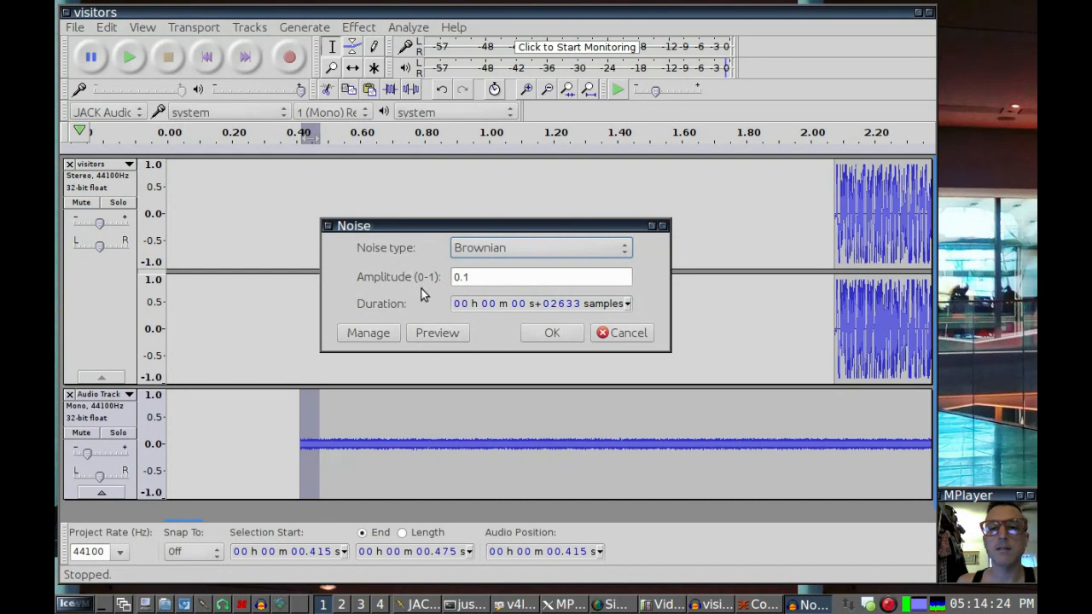
{"action": "left_click", "coordinate": [479, 277]}
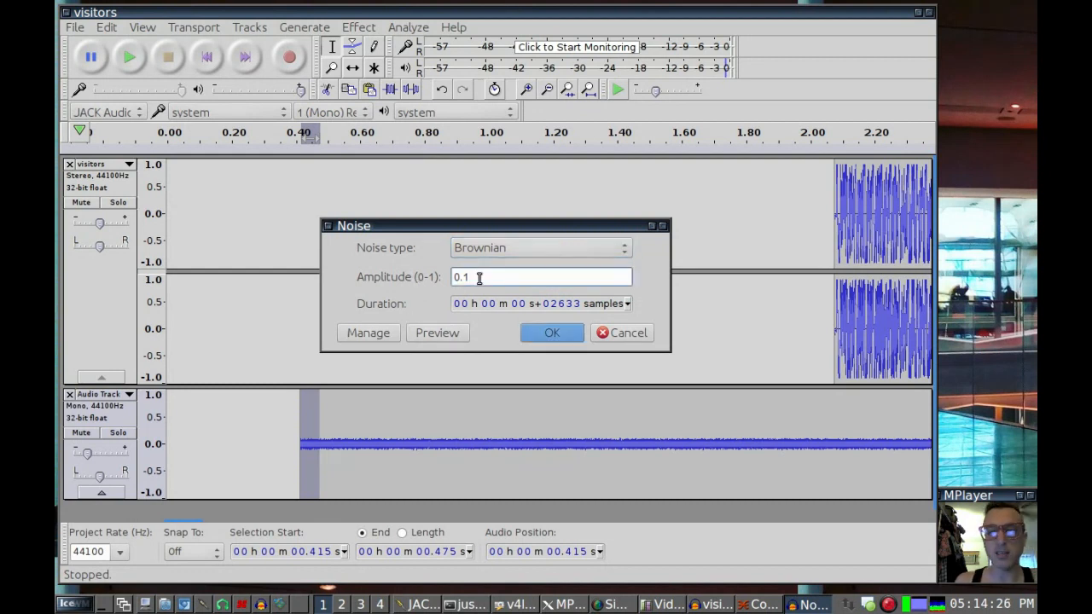
{"action": "type", "text": "5"}
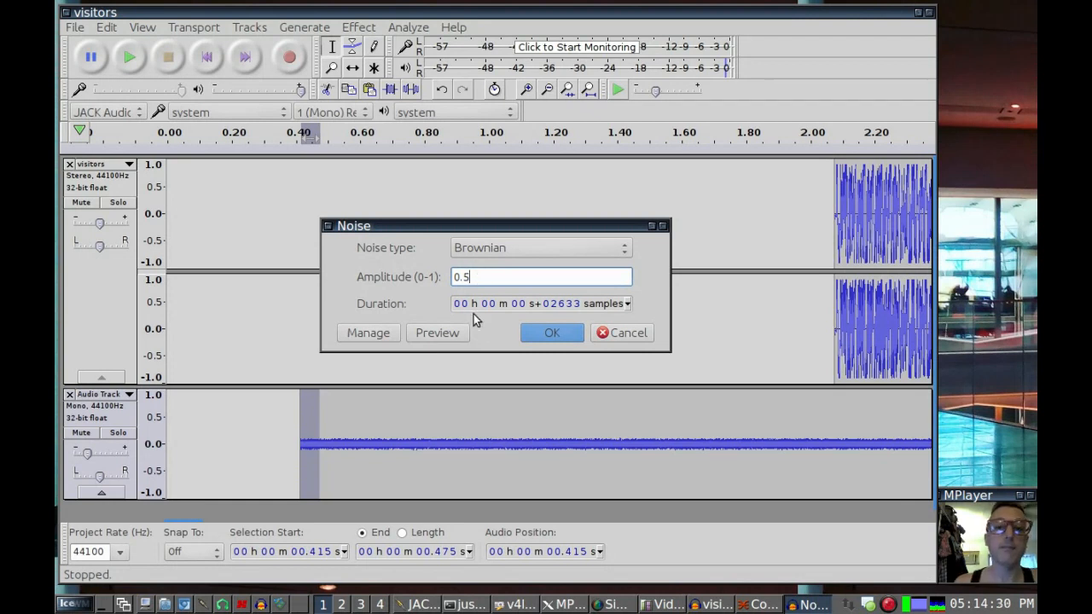
{"action": "left_click", "coordinate": [549, 334]}
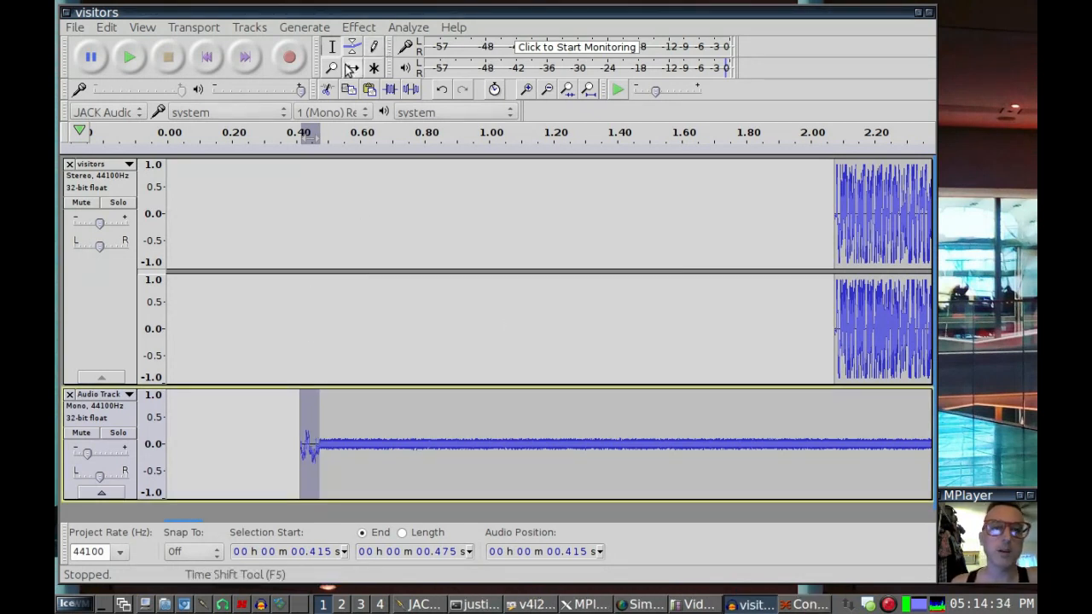
Step: Play the mix from the start of the project several times to audition the Brownian noise burst before the song begins
{"action": "left_click", "coordinate": [207, 62]}
{"action": "left_click", "coordinate": [129, 58]}
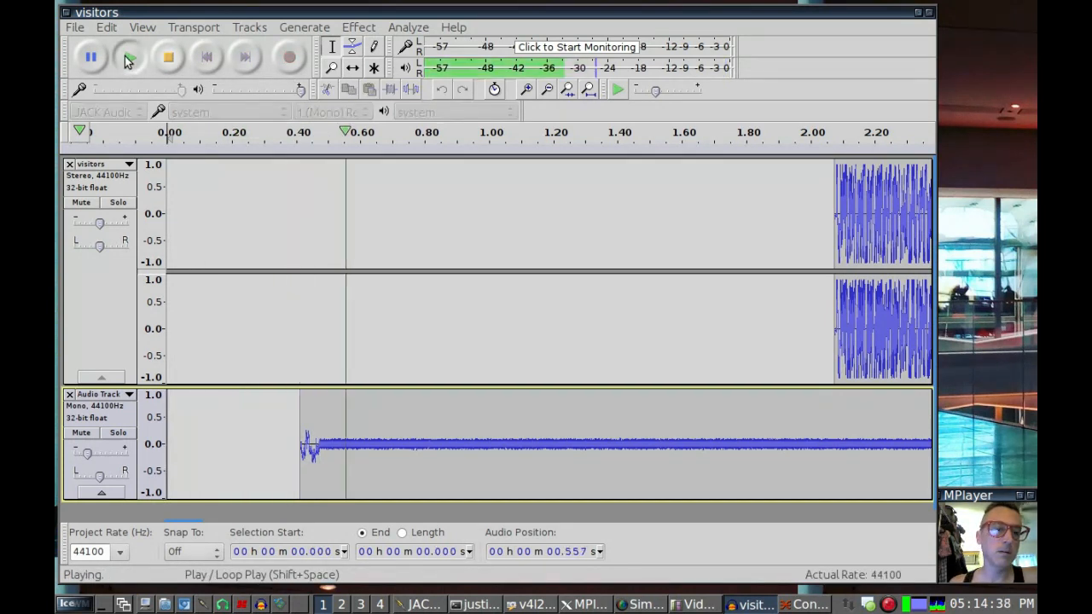
{"action": "left_click", "coordinate": [178, 59]}
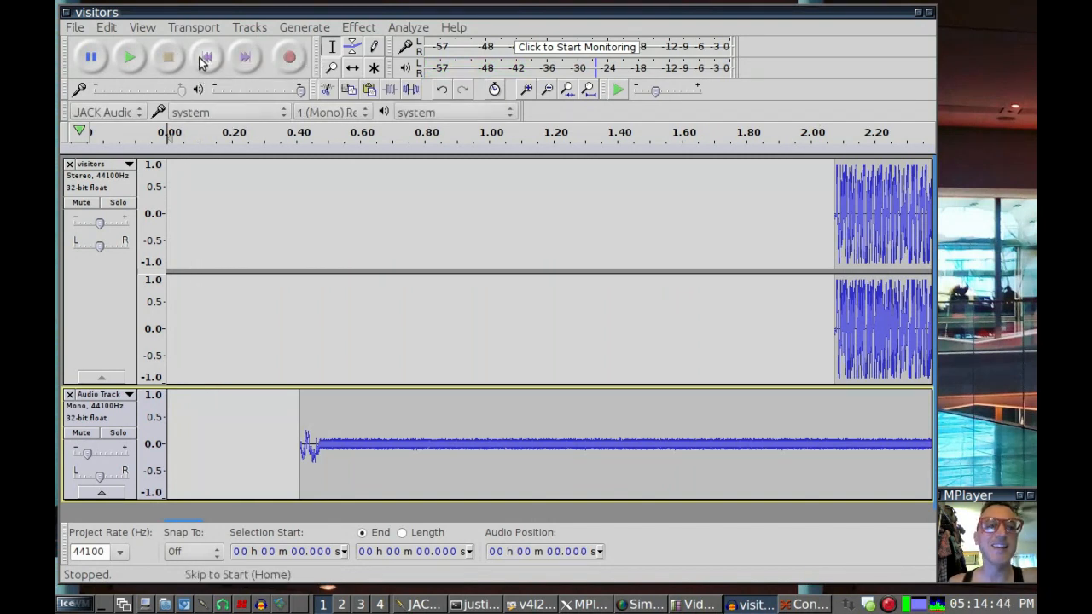
{"action": "left_click", "coordinate": [130, 61]}
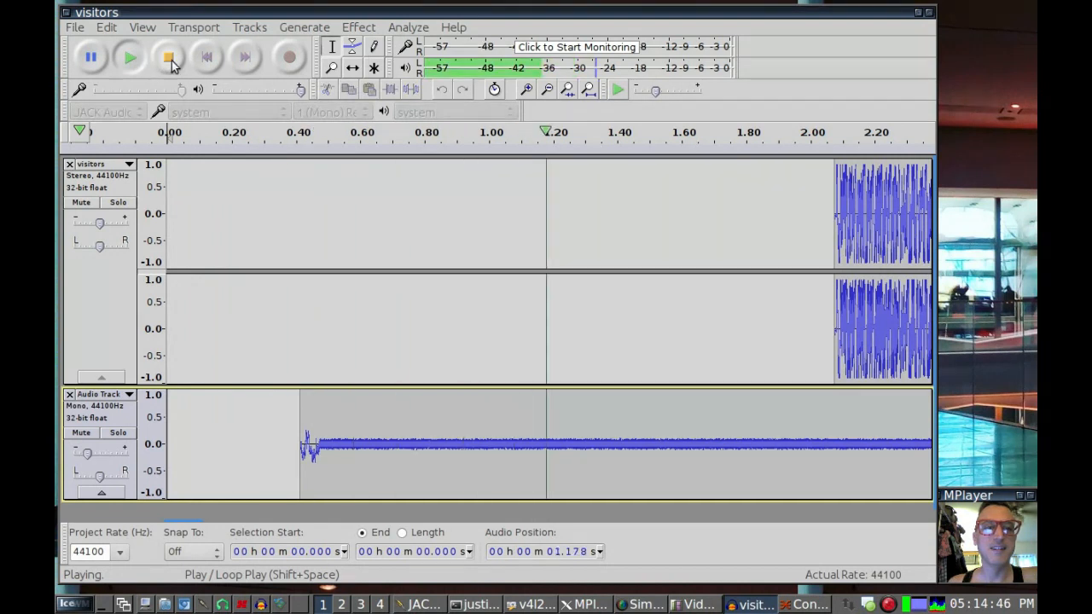
{"action": "left_click", "coordinate": [171, 61]}
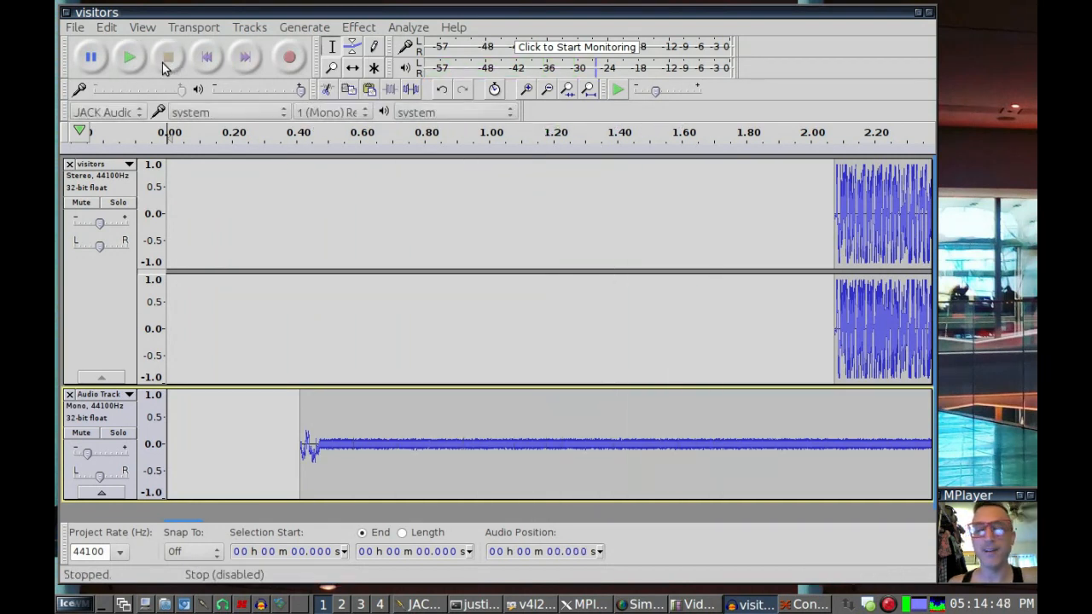
{"action": "left_click", "coordinate": [208, 59]}
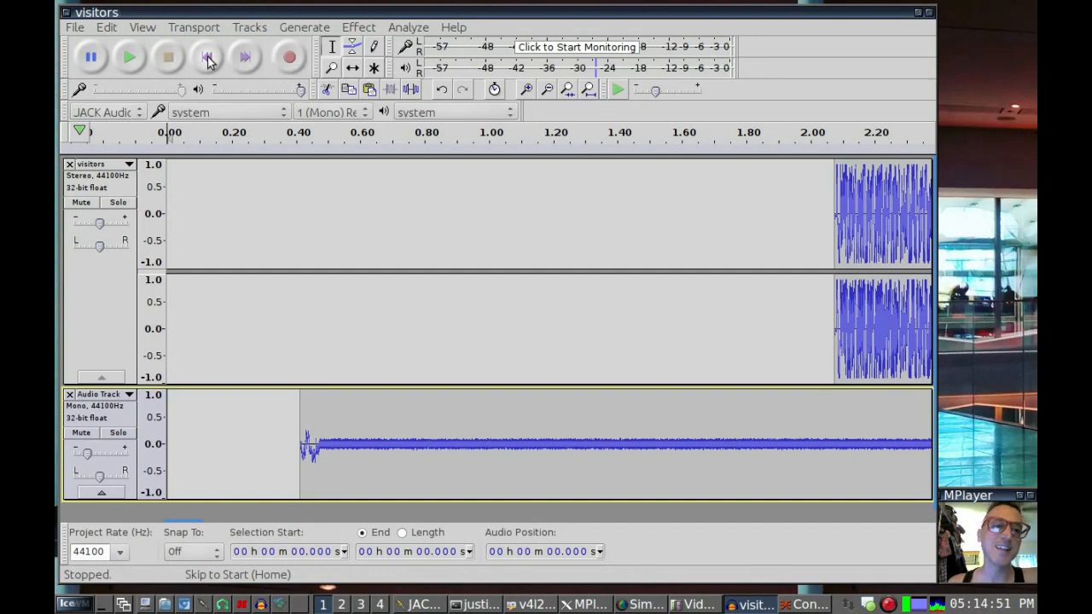
{"action": "left_click", "coordinate": [130, 58]}
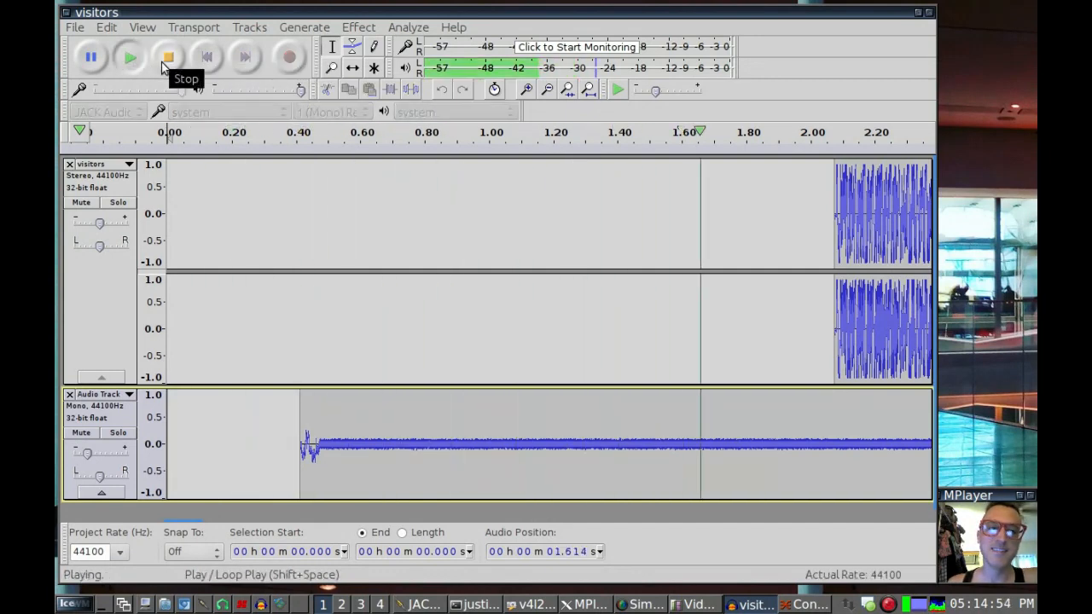
{"action": "left_click", "coordinate": [167, 58]}
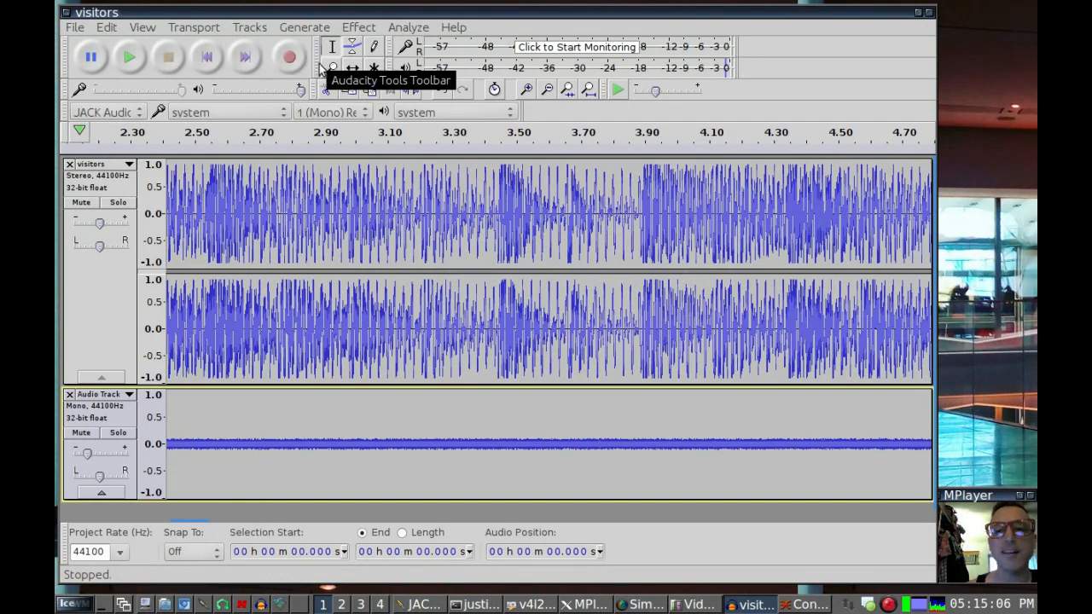
Step: Zoom out to show the full length of both tracks and select the entire visitors track
{"action": "left_click", "coordinate": [552, 91]}
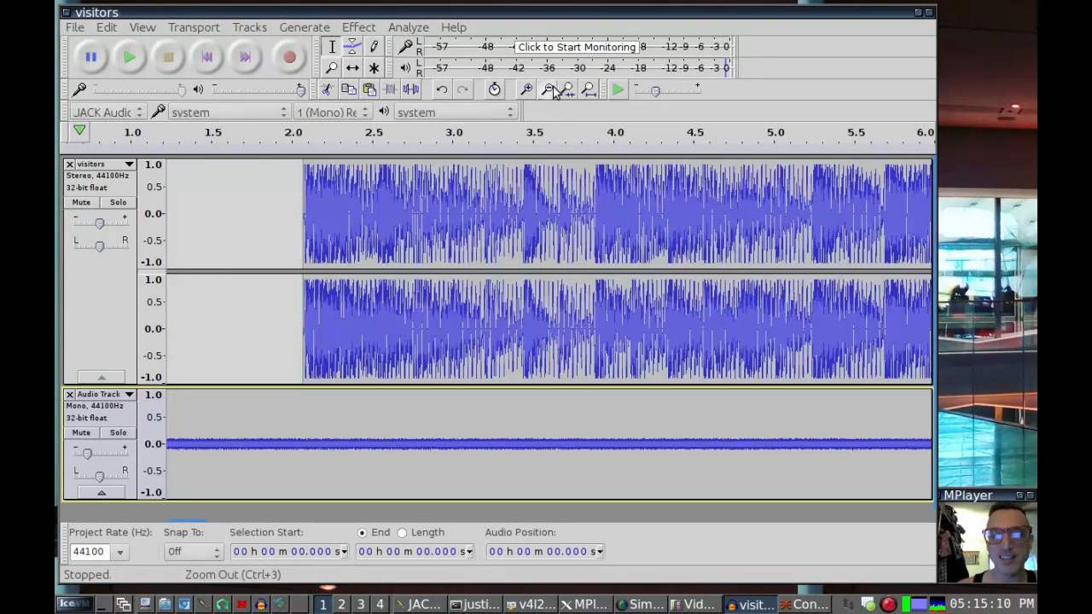
{"action": "left_click", "coordinate": [552, 90]}
{"action": "left_click", "coordinate": [553, 90]}
{"action": "left_click", "coordinate": [552, 90]}
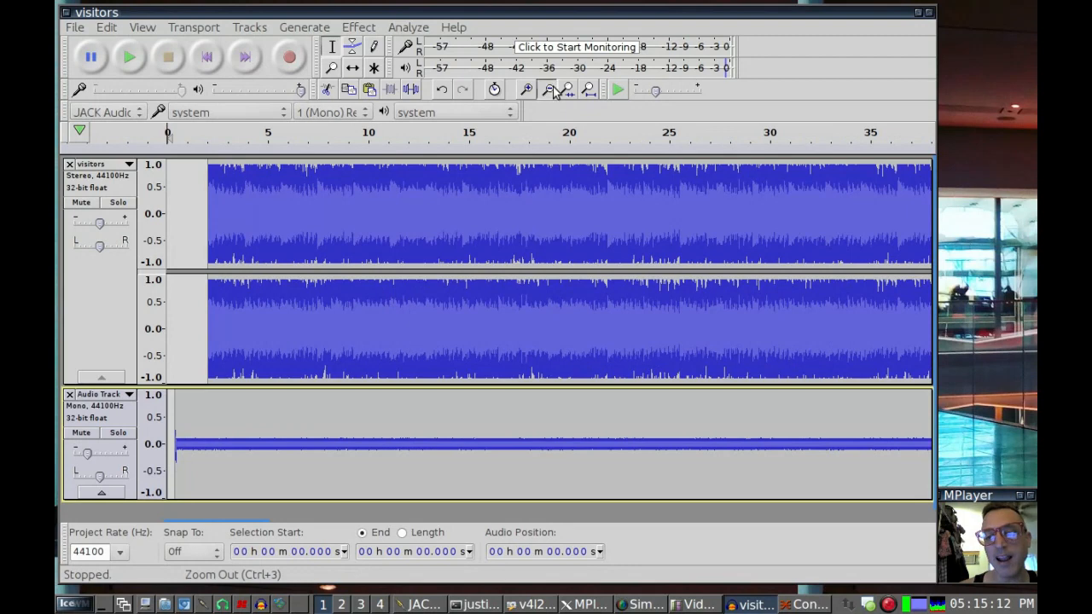
{"action": "left_click", "coordinate": [553, 91]}
{"action": "left_click", "coordinate": [552, 90]}
{"action": "left_click", "coordinate": [553, 91]}
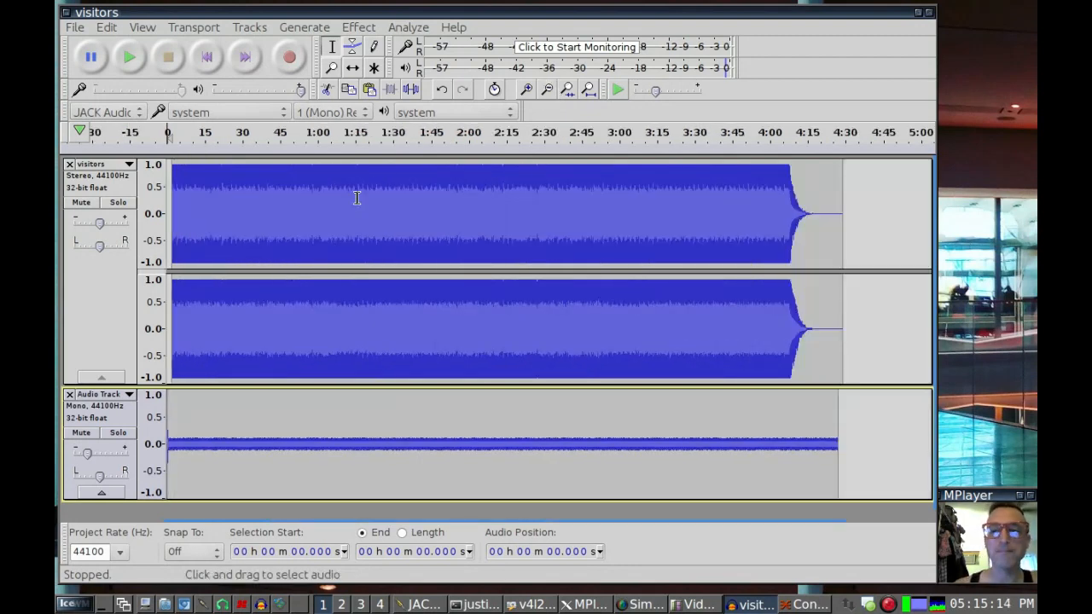
{"action": "left_click", "coordinate": [97, 317]}
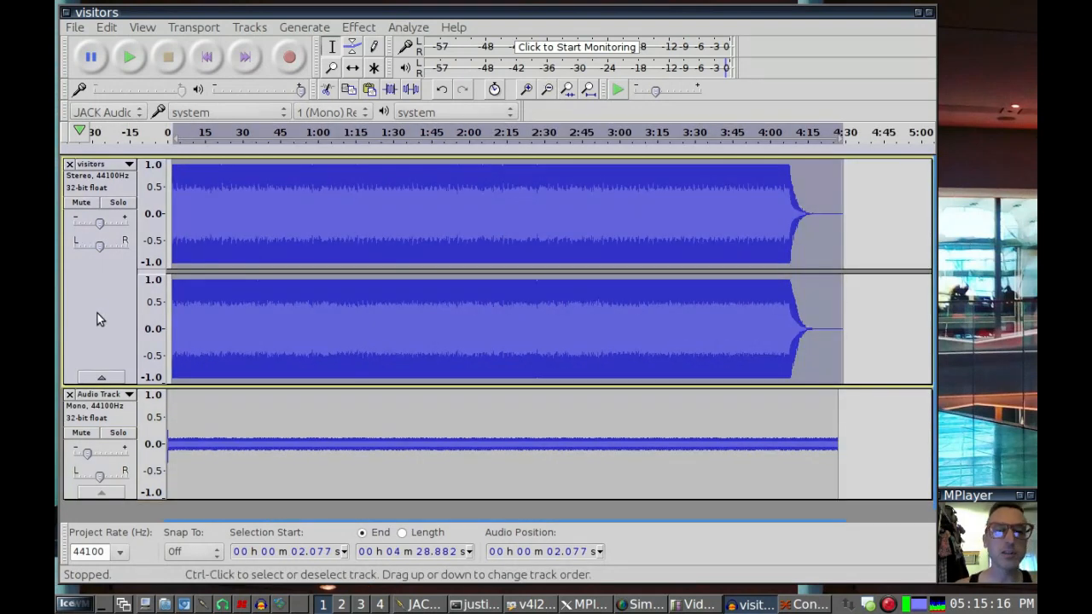
{"action": "left_click", "coordinate": [360, 28]}
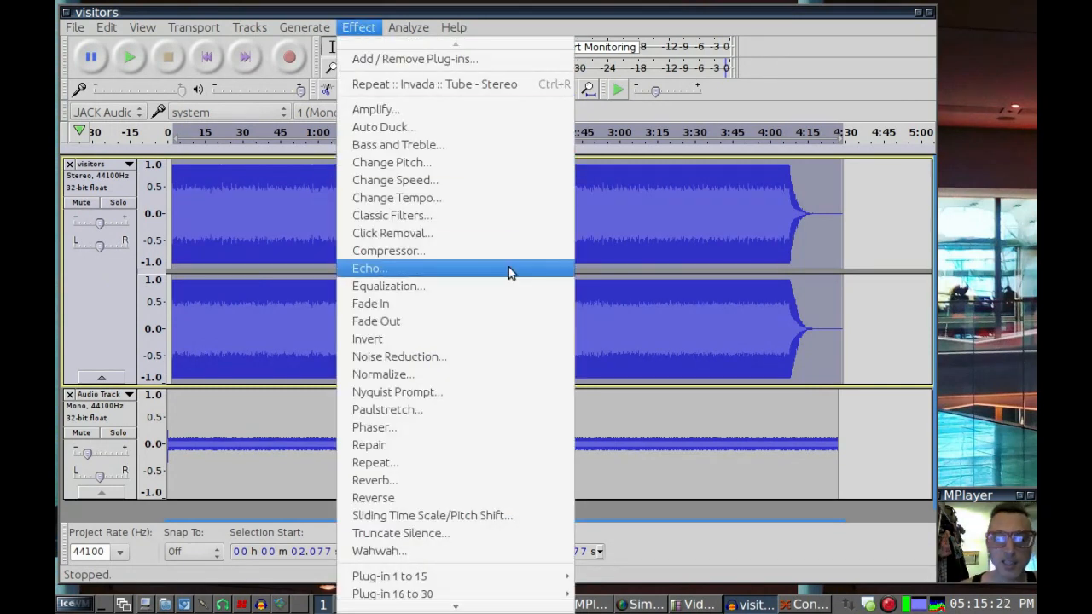
{"action": "left_click", "coordinate": [494, 515]}
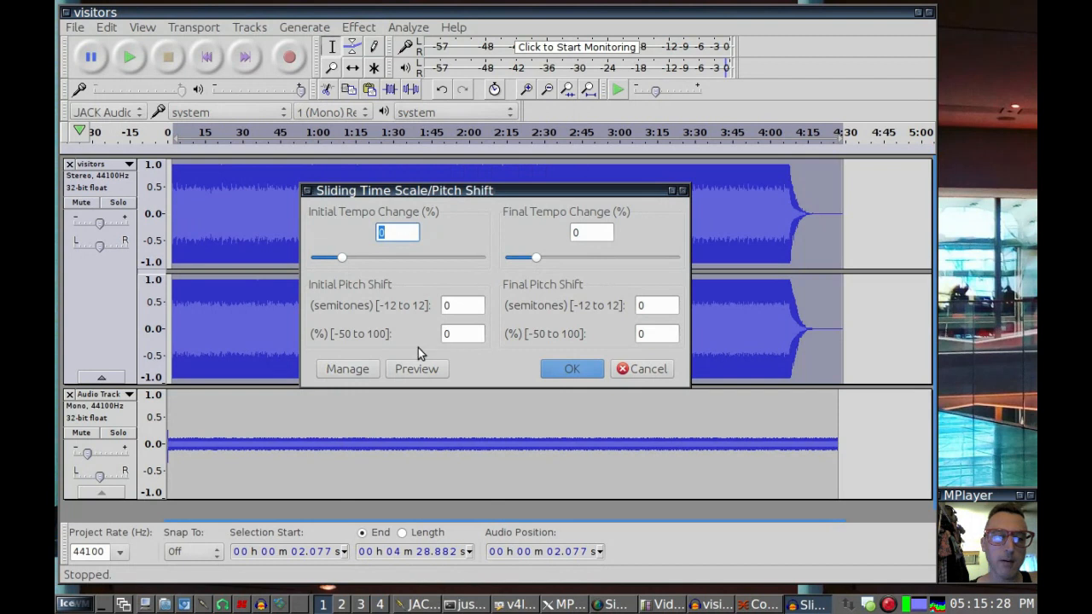
{"action": "left_click", "coordinate": [622, 369]}
{"action": "left_click", "coordinate": [357, 28]}
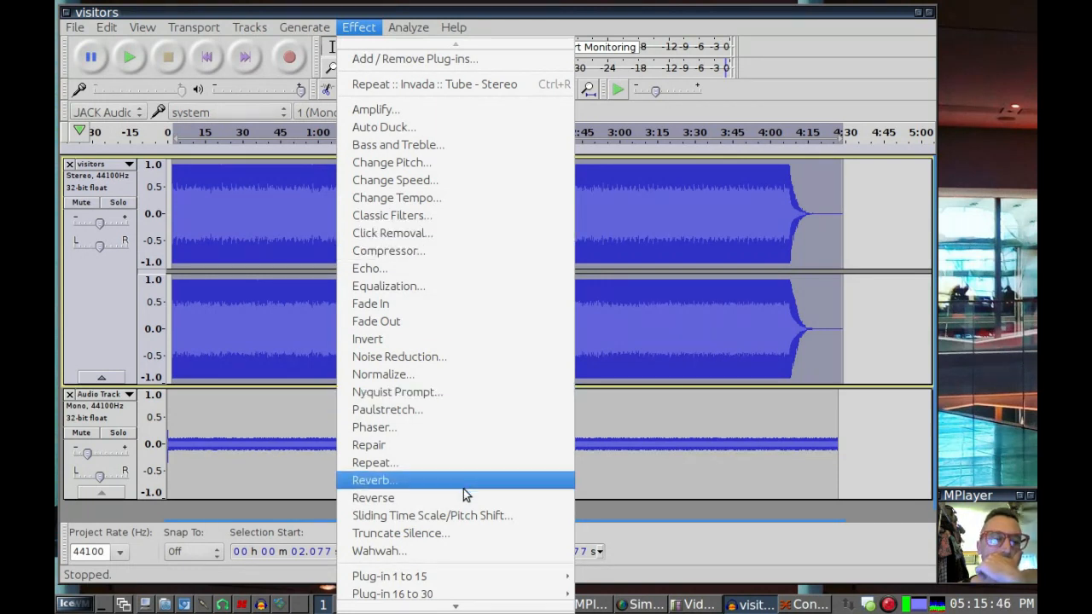
{"action": "left_click", "coordinate": [430, 516]}
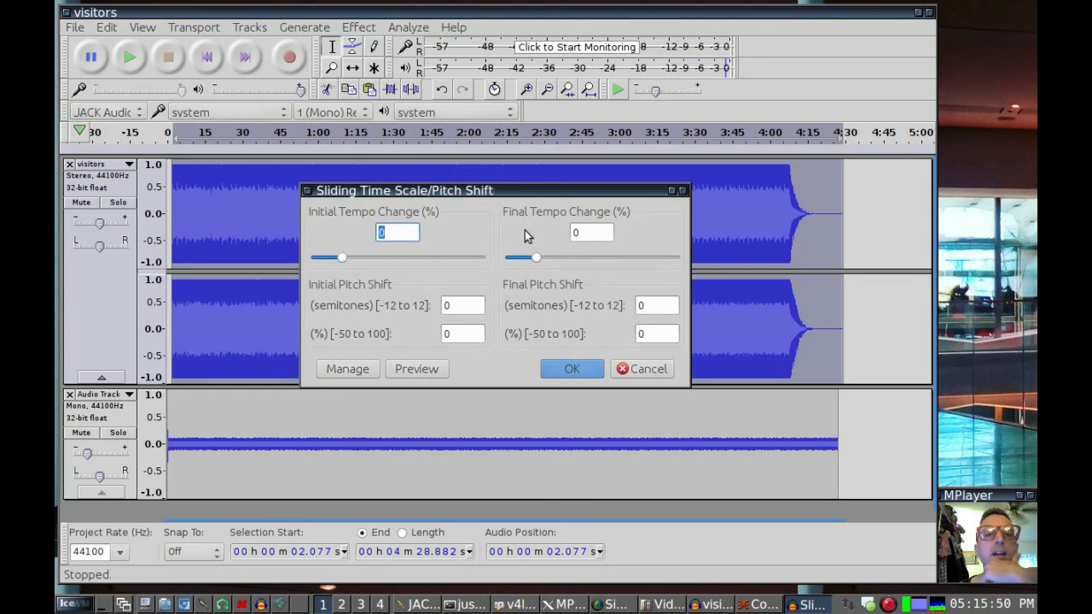
{"action": "left_click", "coordinate": [592, 236]}
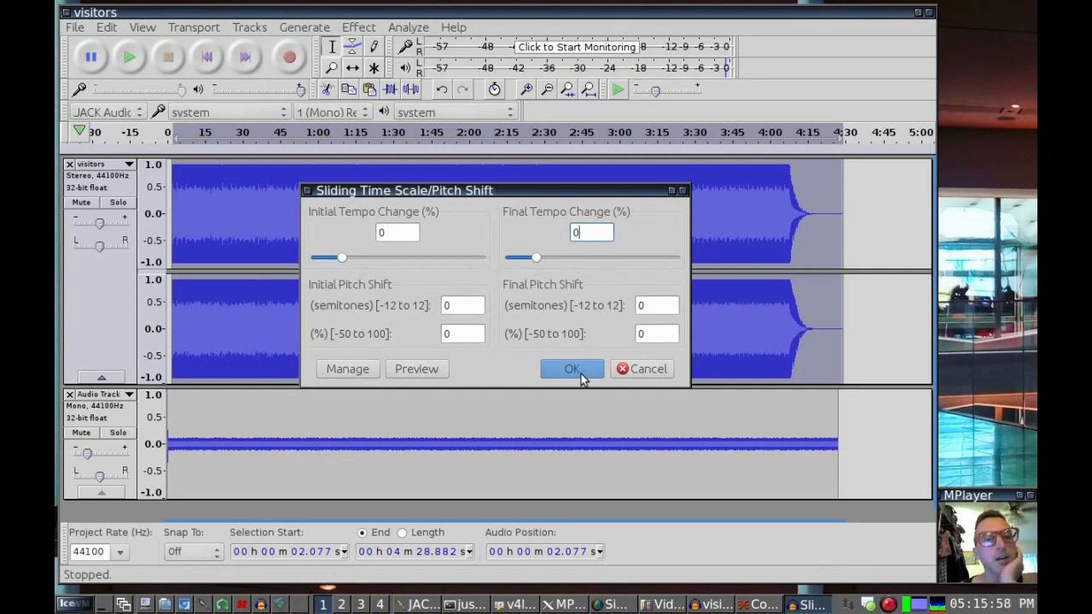
{"action": "left_click", "coordinate": [633, 369]}
Step: Try selecting the visitors track from 2.077 s to 22.921 s, and reselect the entire track
{"action": "left_click", "coordinate": [278, 171]}
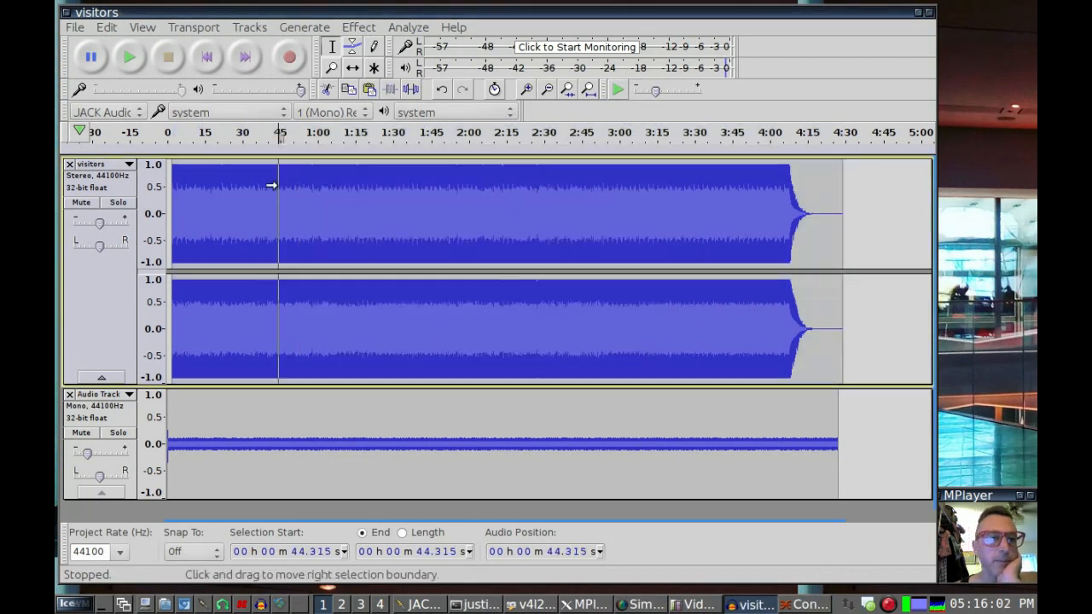
{"action": "left_click", "coordinate": [224, 184]}
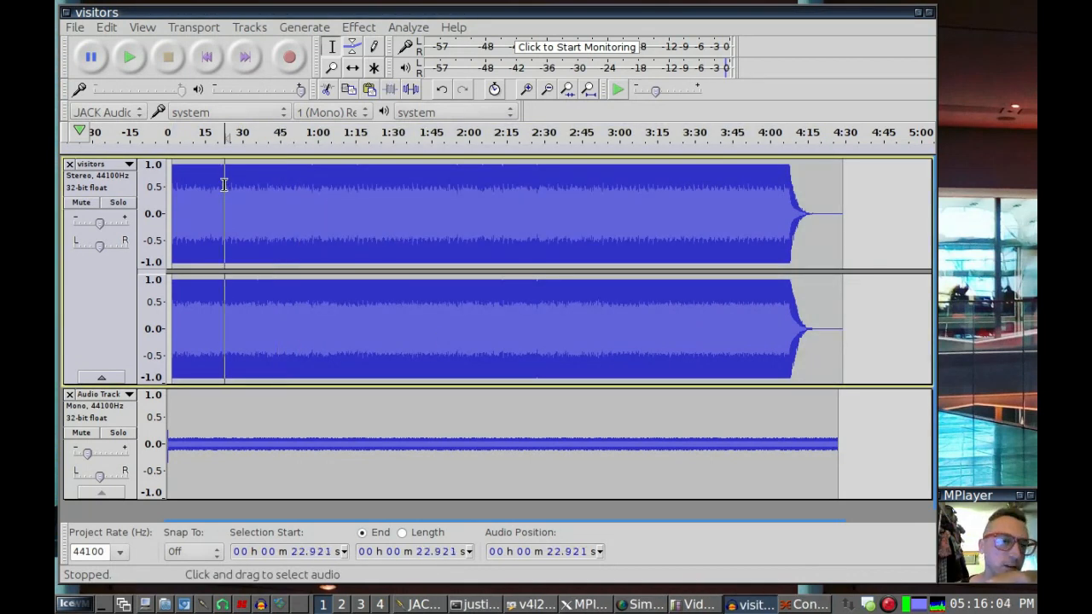
{"action": "left_click_drag", "start_coordinate": [224, 184], "coordinate": [175, 187]}
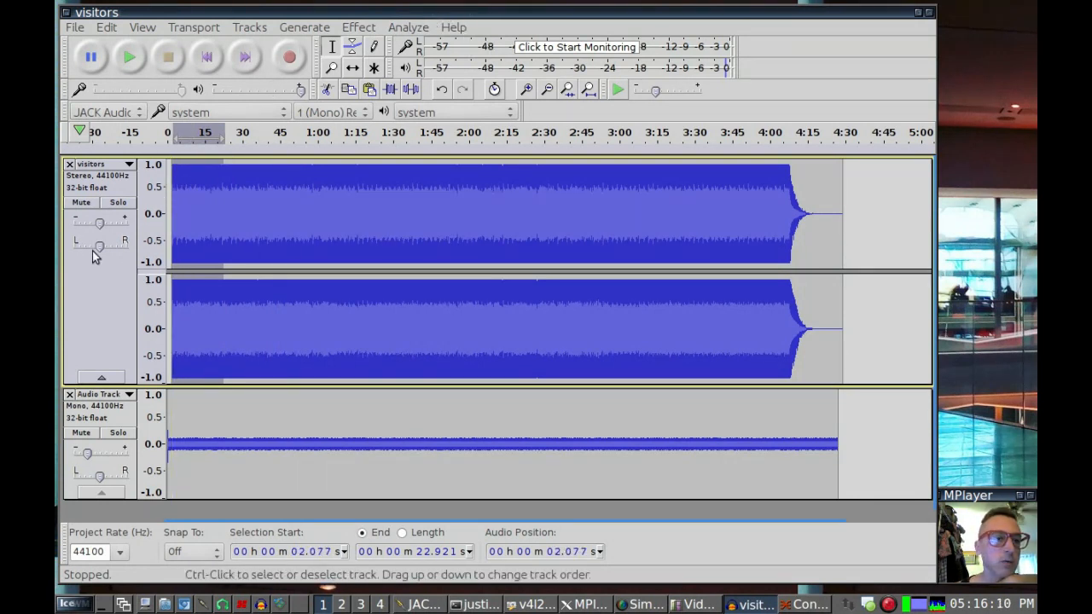
{"action": "left_click", "coordinate": [110, 317]}
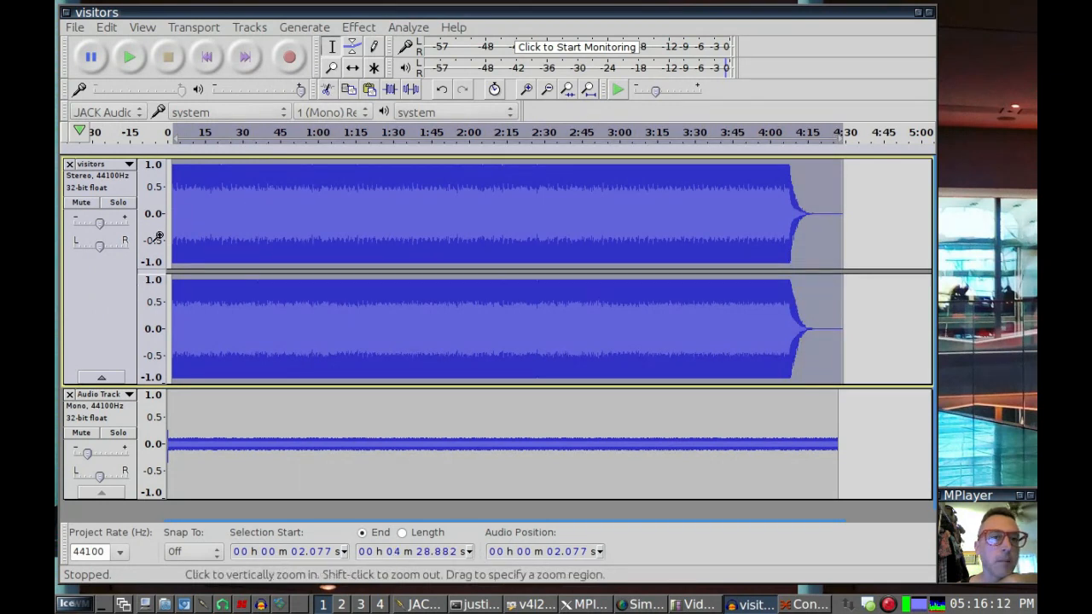
{"action": "left_click", "coordinate": [315, 28]}
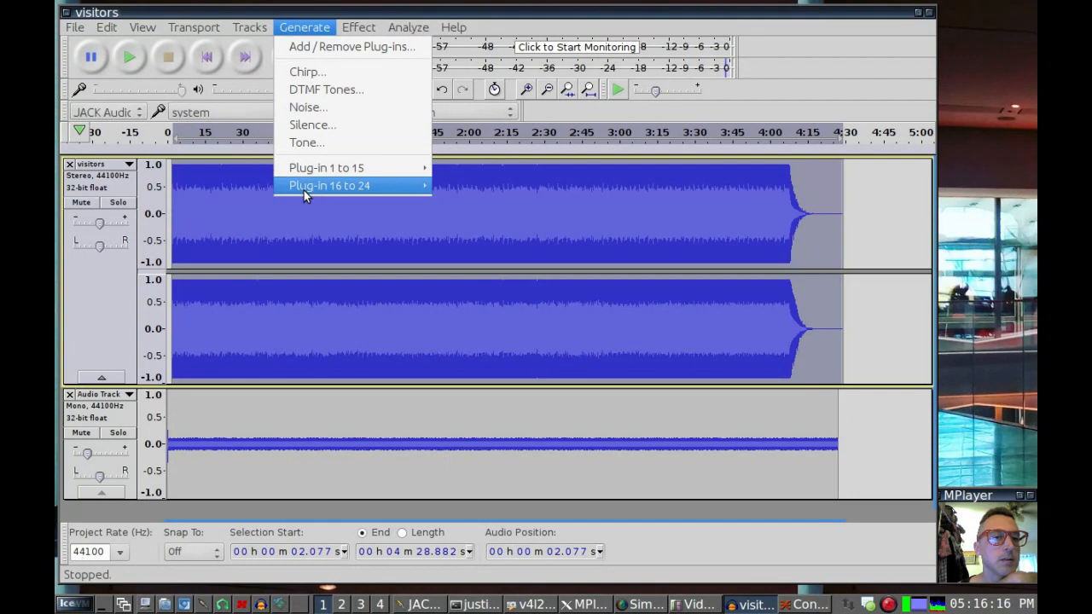
{"action": "mouse_move", "coordinate": [301, 187]}
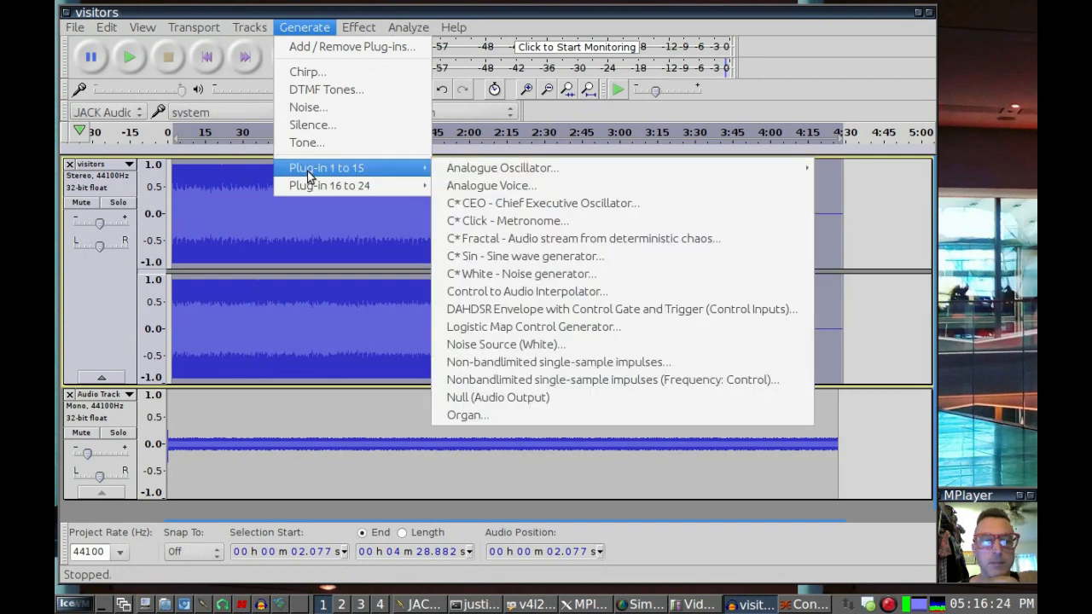
{"action": "mouse_move", "coordinate": [412, 28]}
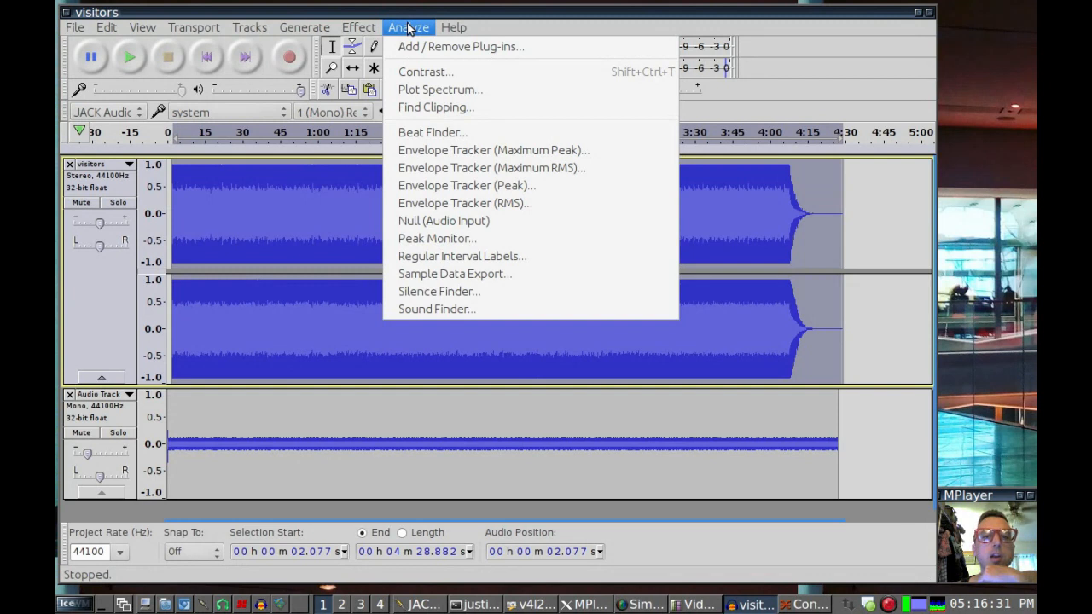
Step: Add regular interval labels across the selected visitors track, setting the number of labels to 43 and the label interval to 10 seconds
{"action": "left_click", "coordinate": [472, 258]}
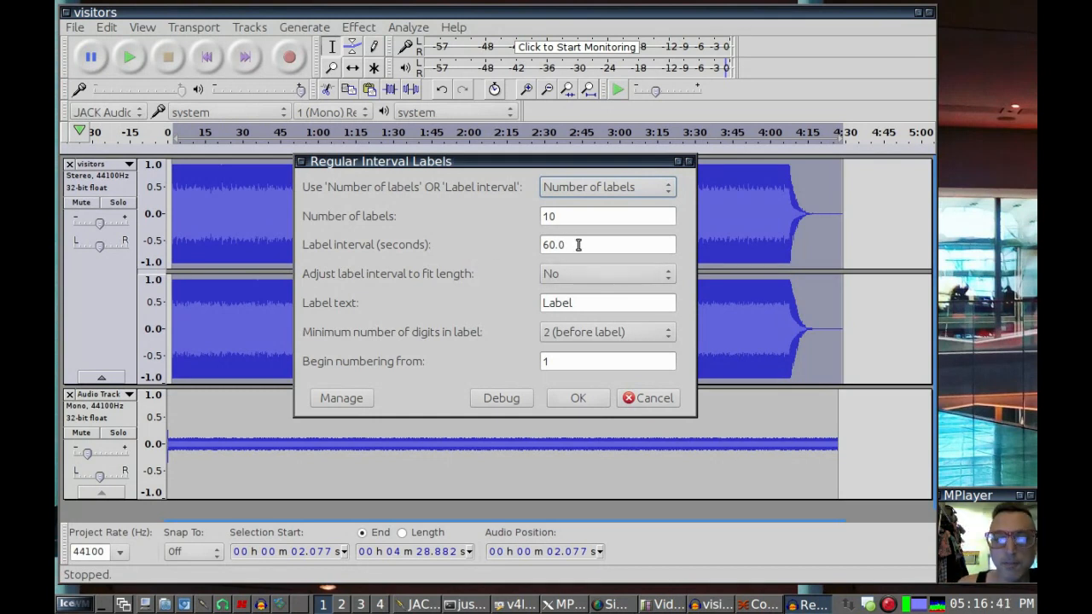
{"action": "left_click_drag", "start_coordinate": [578, 245], "coordinate": [531, 249]}
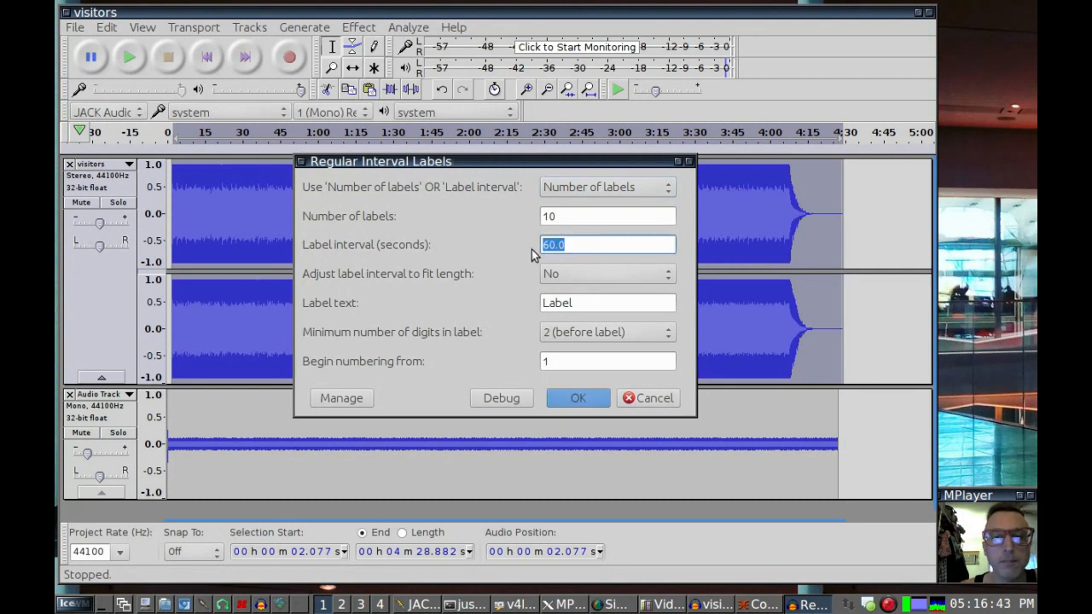
{"action": "left_click", "coordinate": [582, 215]}
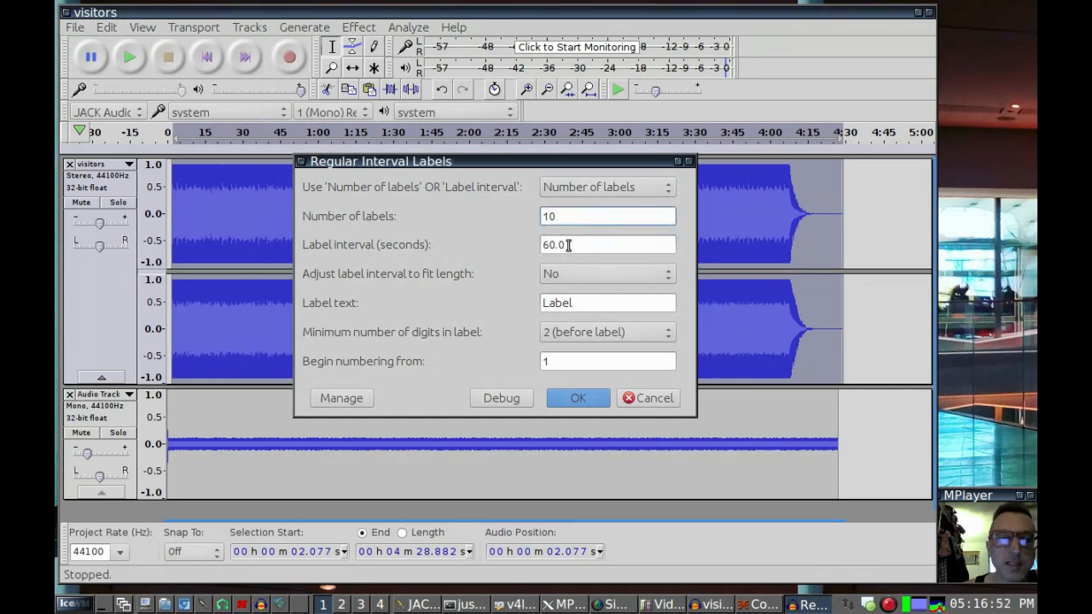
{"action": "key", "text": "Tab"}
{"action": "left_click", "coordinate": [569, 244]}
{"action": "double_click", "coordinate": [569, 244]}
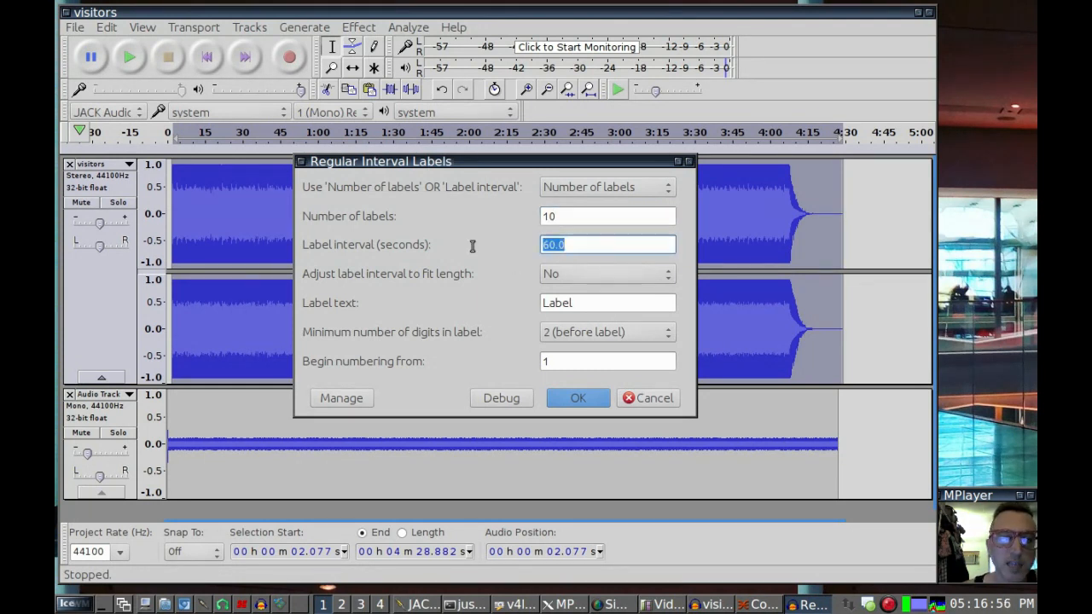
{"action": "type", "text": "10"}
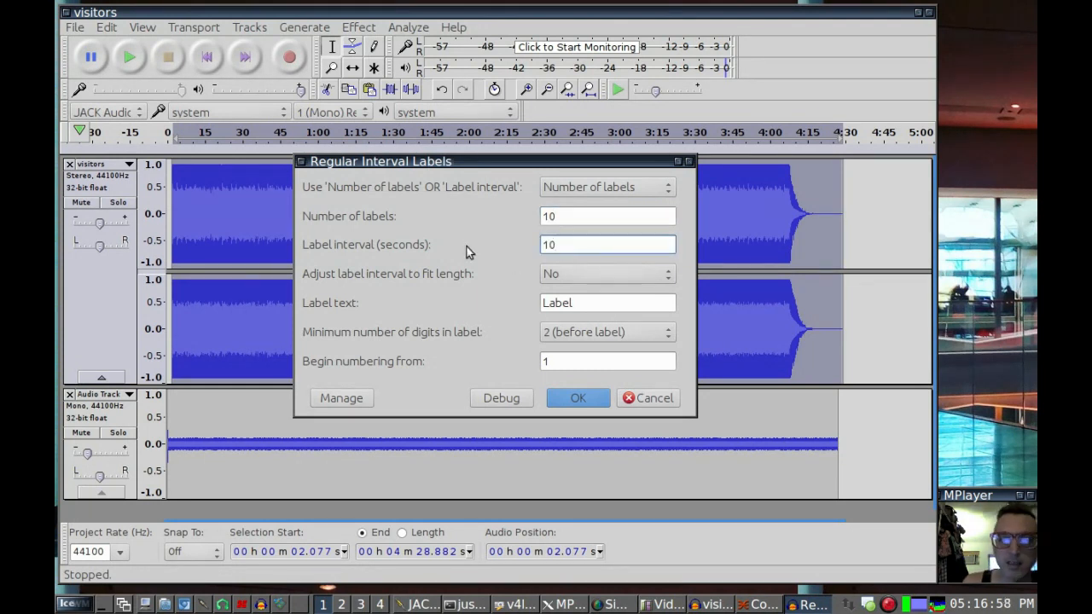
{"action": "left_click", "coordinate": [572, 213]}
{"action": "double_click", "coordinate": [573, 214]}
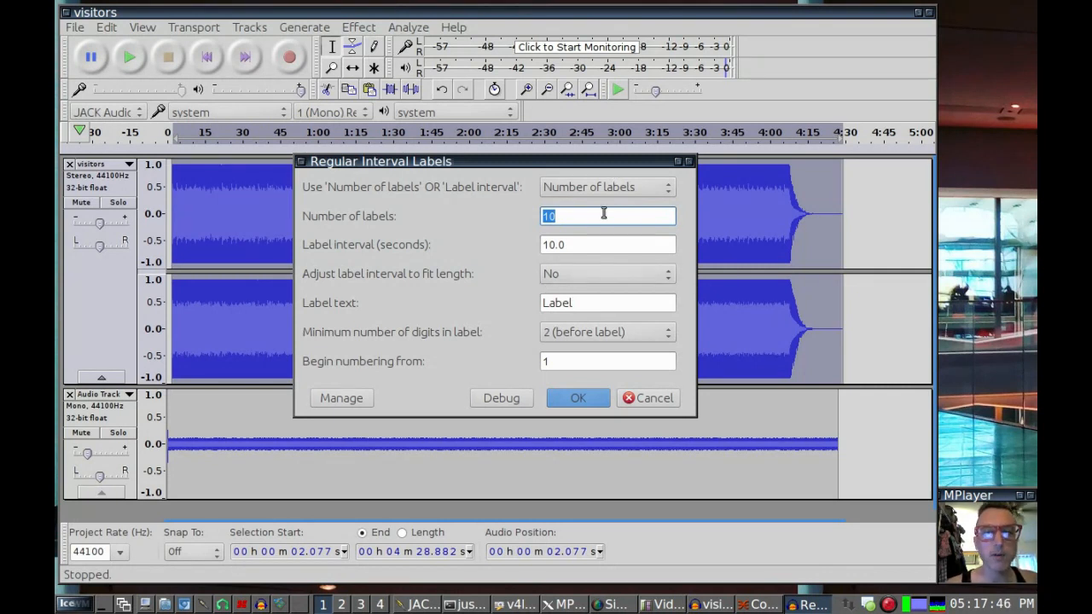
{"action": "type", "text": "43"}
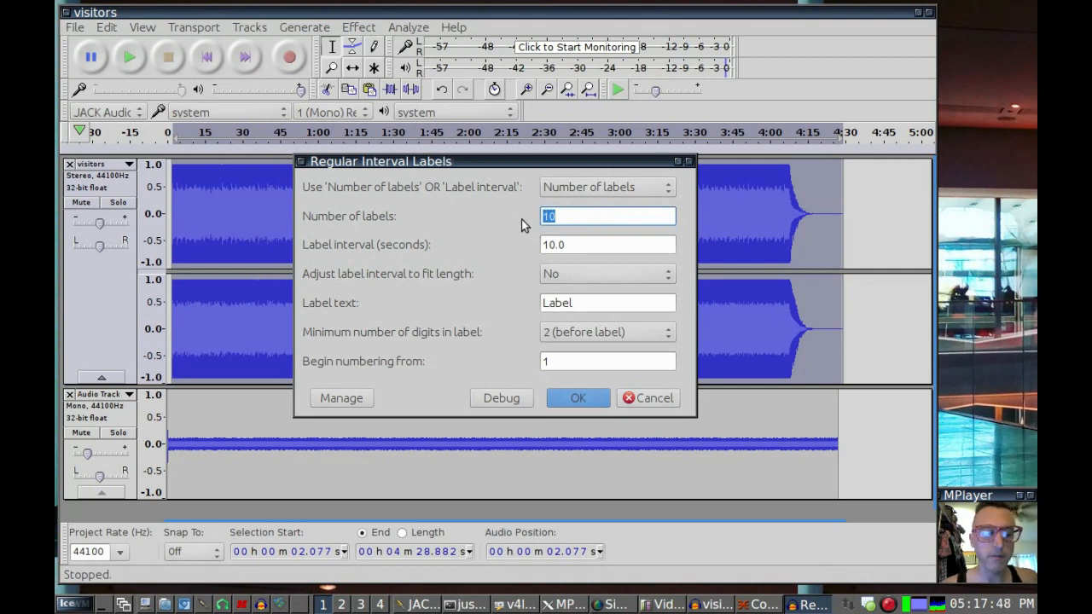
{"action": "left_click", "coordinate": [577, 399]}
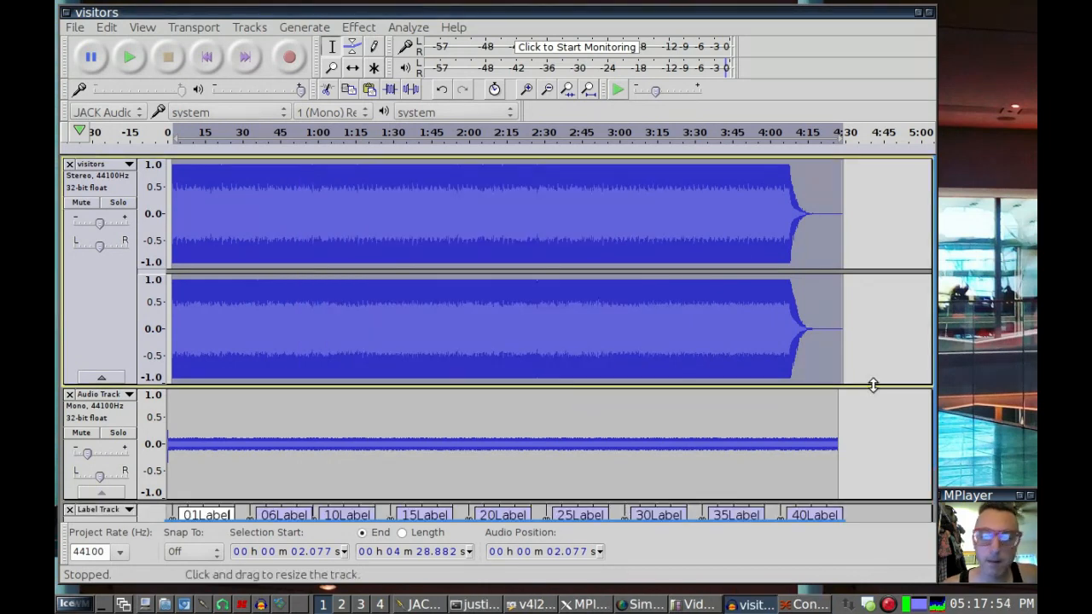
Step: Zoom in on the timeline until the individual labels are legible and fit all tracks vertically in the window
{"action": "scroll", "coordinate": [865, 345], "scroll_direction": "down", "scroll_amount": 1}
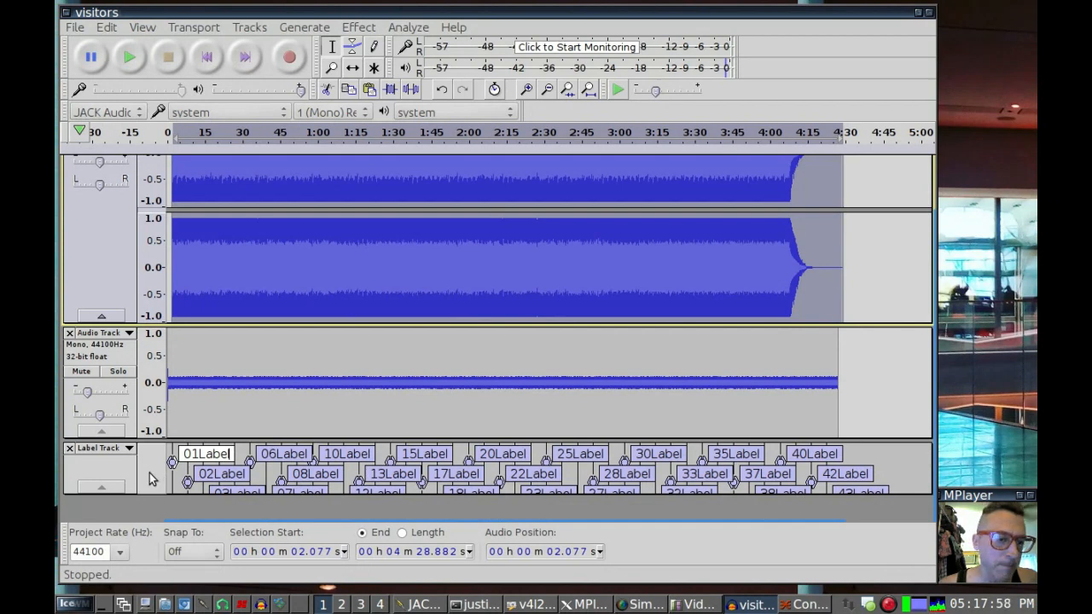
{"action": "left_click", "coordinate": [525, 91]}
{"action": "left_click", "coordinate": [526, 90]}
{"action": "left_click", "coordinate": [525, 91]}
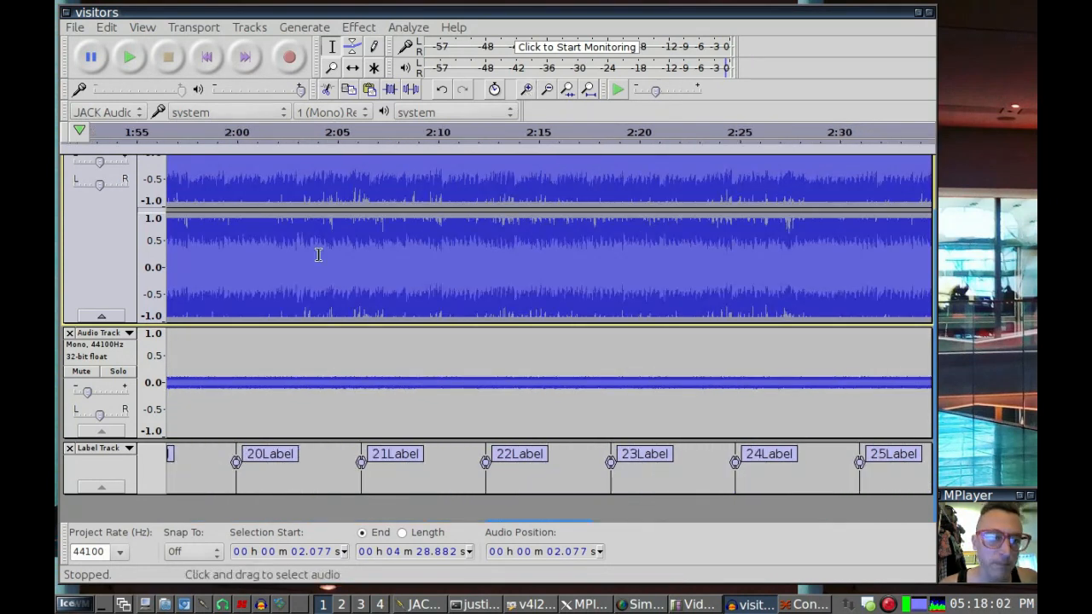
{"action": "left_click", "coordinate": [243, 266]}
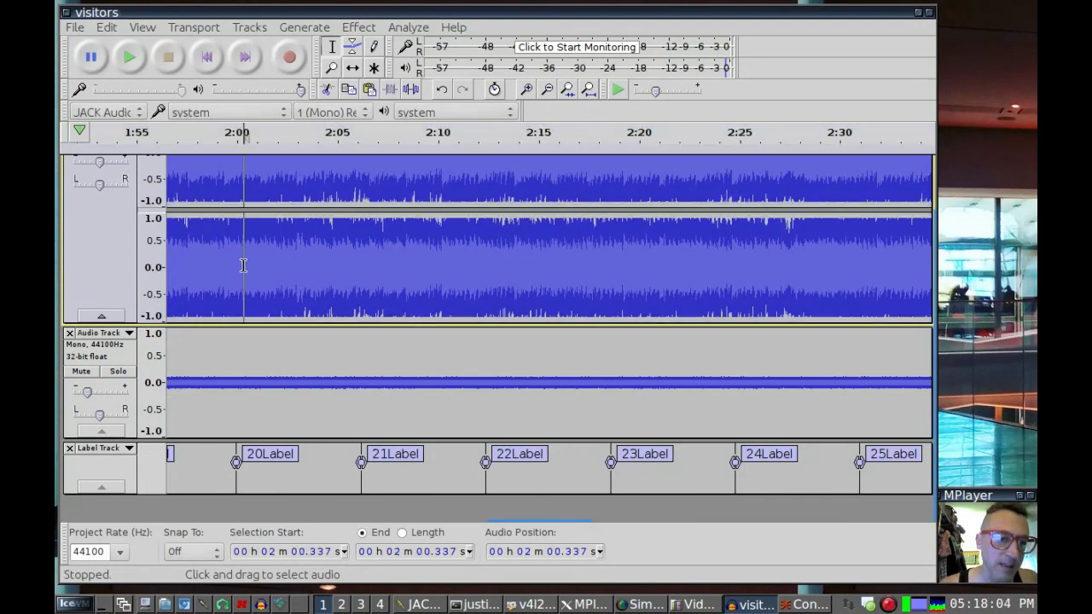
{"action": "scroll", "coordinate": [243, 265], "scroll_direction": "up", "scroll_amount": 2}
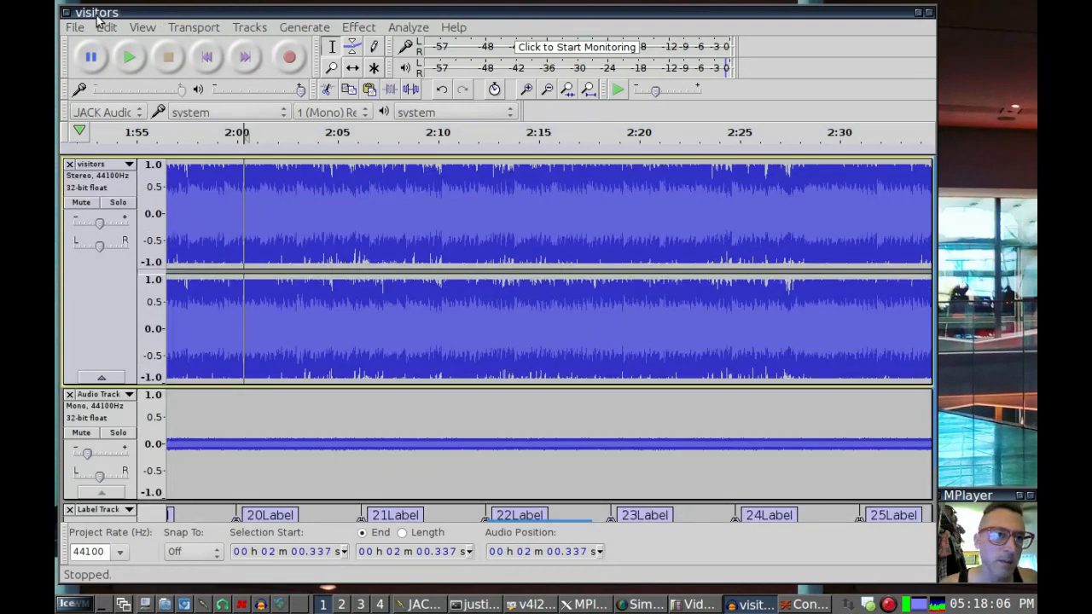
{"action": "left_click", "coordinate": [141, 28]}
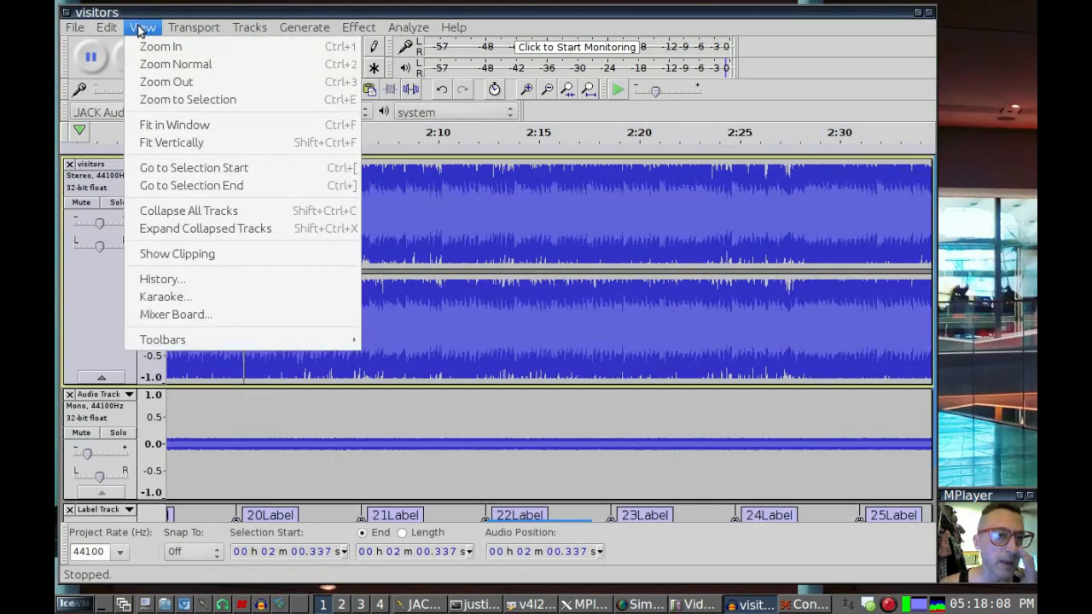
{"action": "left_click", "coordinate": [146, 142]}
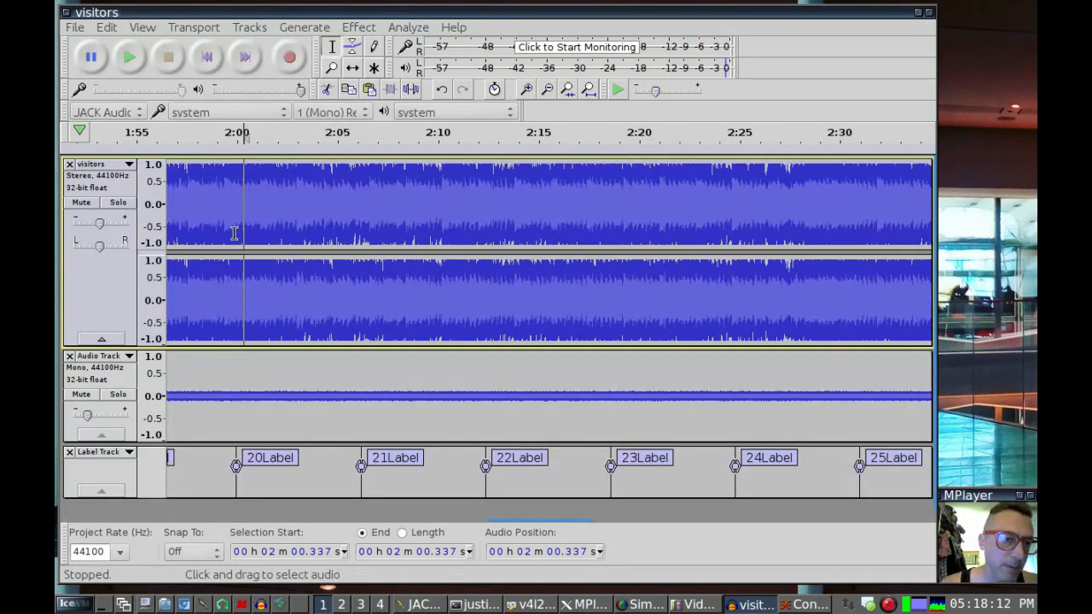
Step: Select the visitors track between labels 01 and 02, from 2.077 s to 8.282 s, and restore its full vertical scale
{"action": "left_click_drag", "start_coordinate": [241, 224], "coordinate": [168, 220]}
{"action": "left_click", "coordinate": [146, 220]}
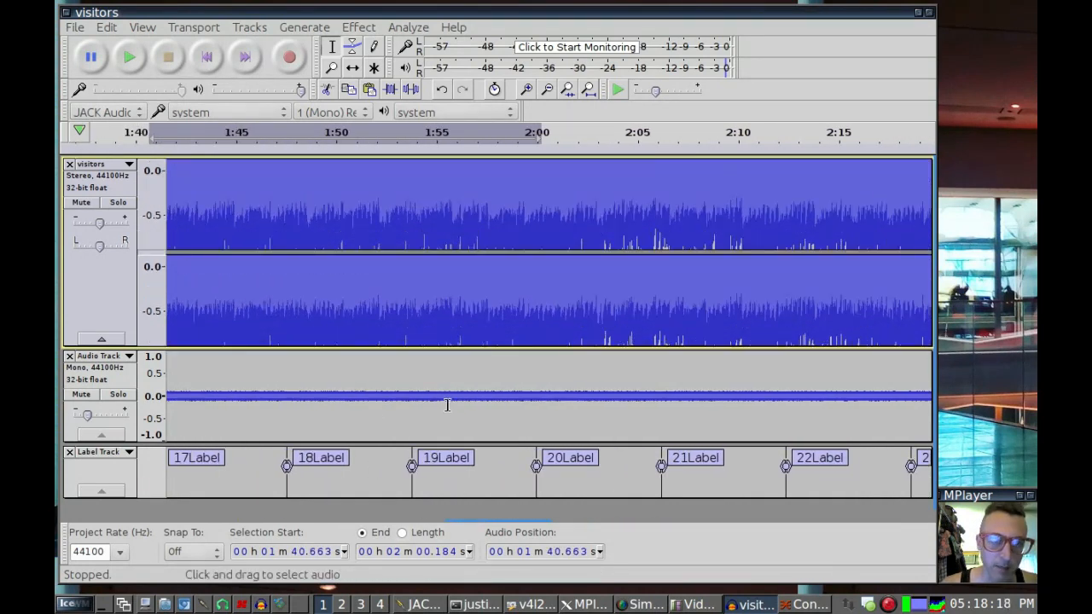
{"action": "left_click", "coordinate": [194, 65]}
{"action": "left_click", "coordinate": [219, 277]}
{"action": "left_click", "coordinate": [206, 287]}
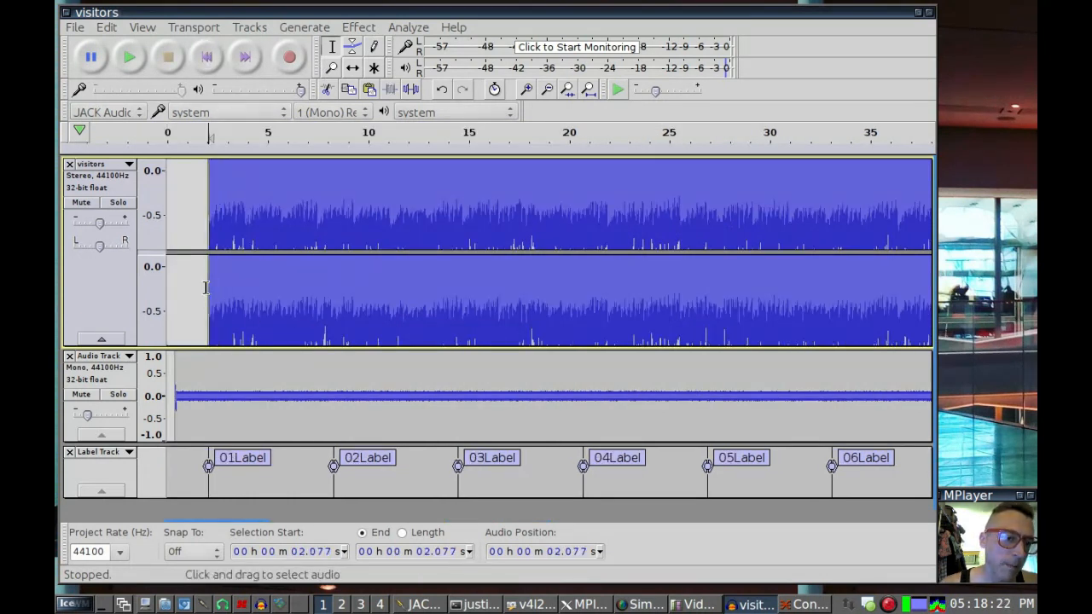
{"action": "left_click_drag", "start_coordinate": [207, 287], "coordinate": [336, 309]}
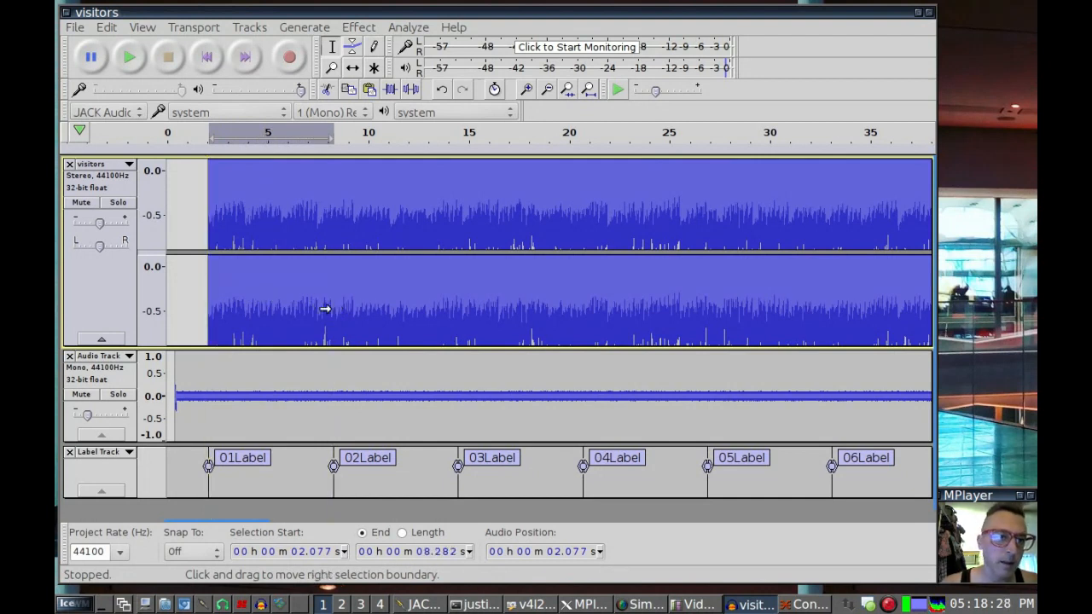
{"action": "left_click", "coordinate": [153, 194]}
{"action": "left_click", "coordinate": [154, 203], "text": "shift"}
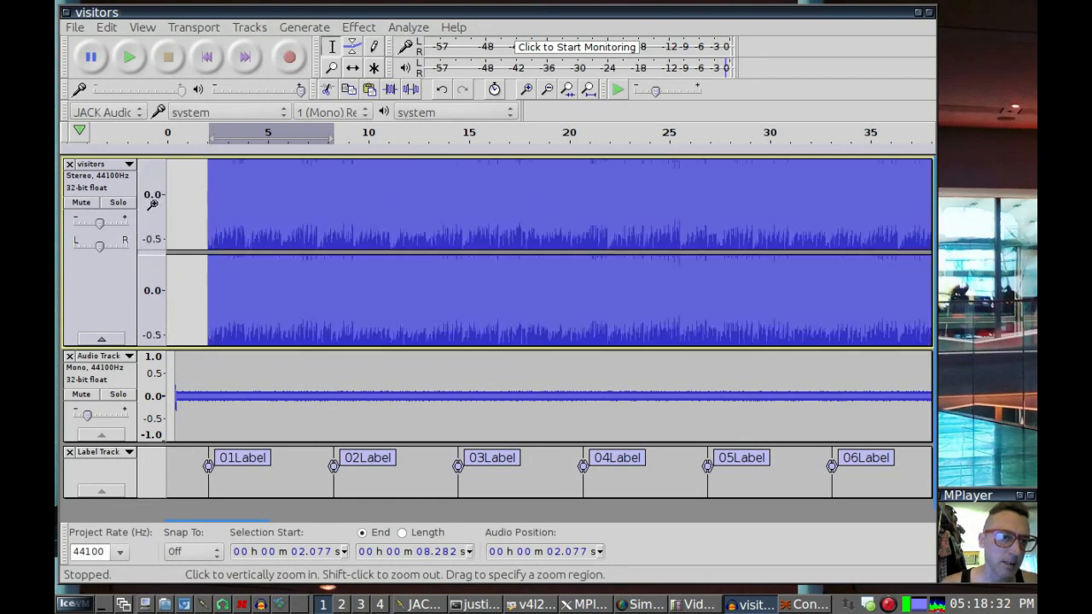
{"action": "left_click", "coordinate": [152, 202], "text": "shift"}
{"action": "left_click", "coordinate": [153, 202], "text": "shift"}
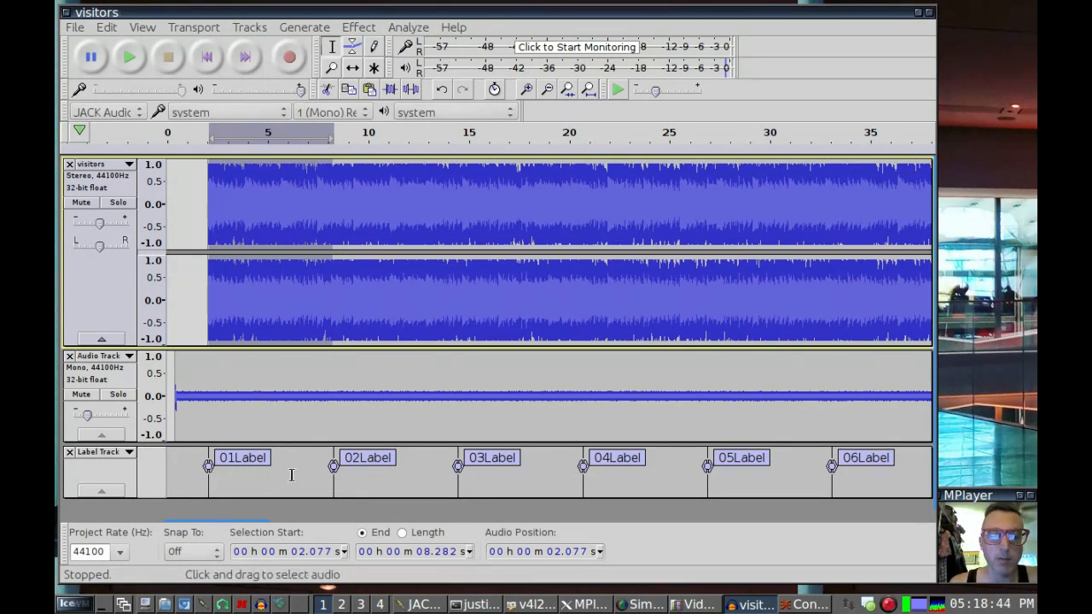
Step: Apply Sliding Time Scale/Pitch Shift to the selected section with a final tempo change of 1%
{"action": "left_click", "coordinate": [359, 29]}
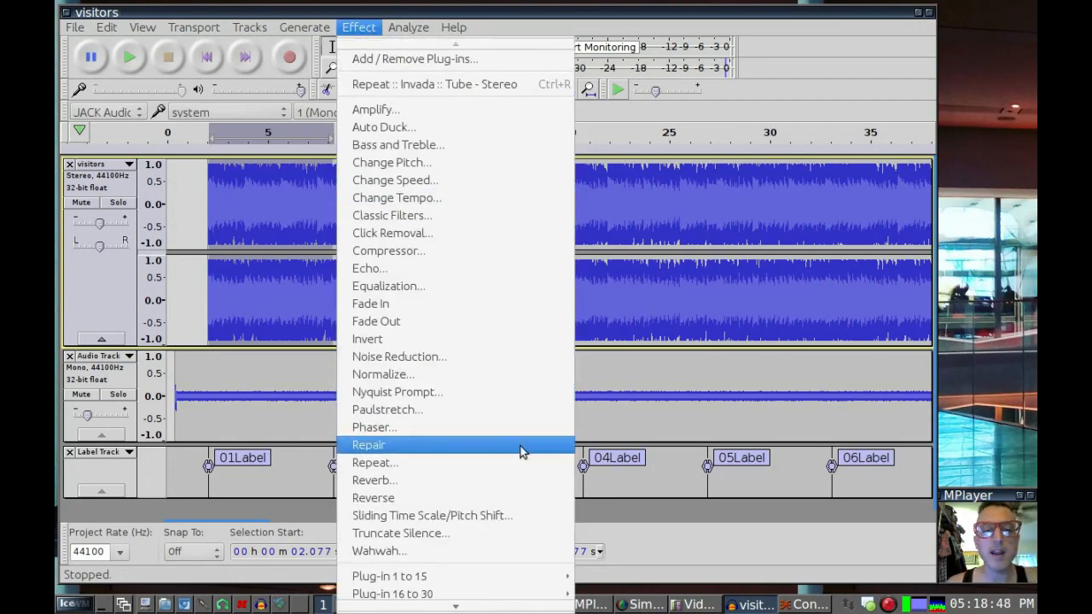
{"action": "left_click", "coordinate": [499, 517]}
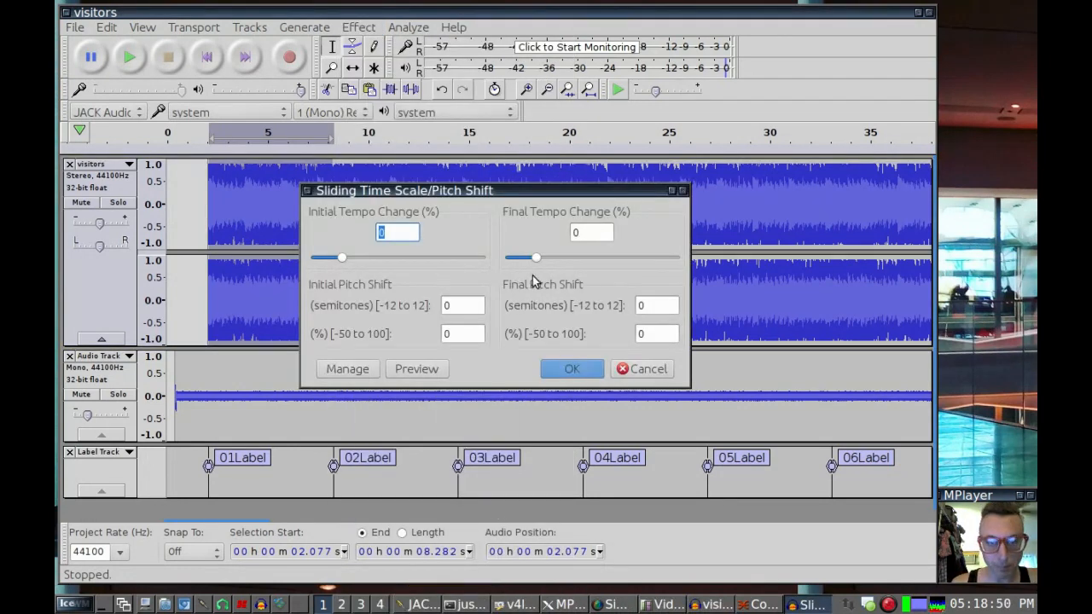
{"action": "left_click", "coordinate": [588, 232]}
{"action": "key", "text": "BackSpace"}
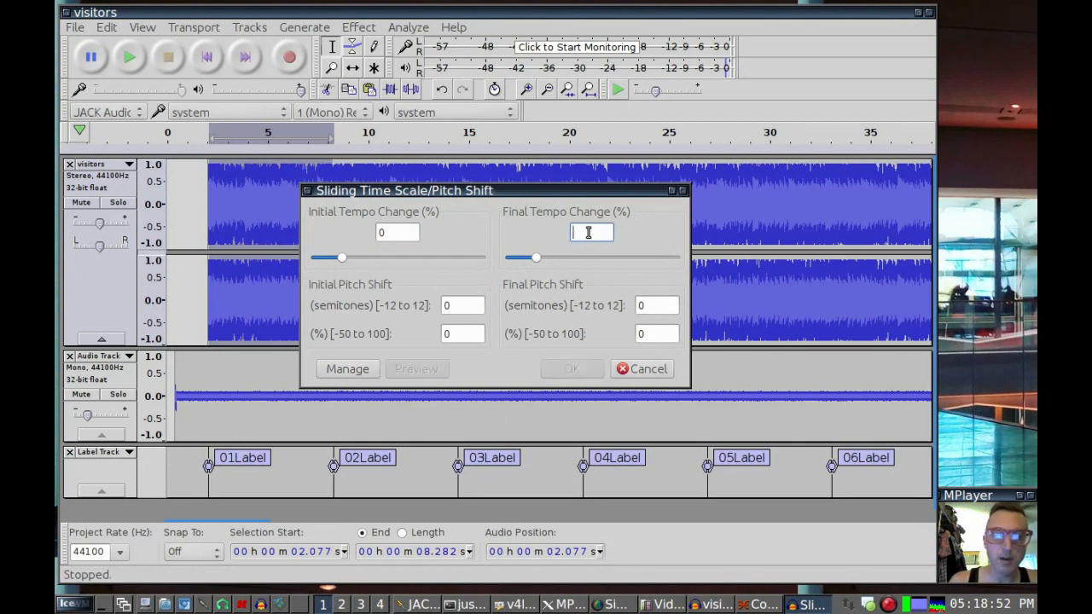
{"action": "type", "text": "1"}
{"action": "left_click", "coordinate": [571, 359]}
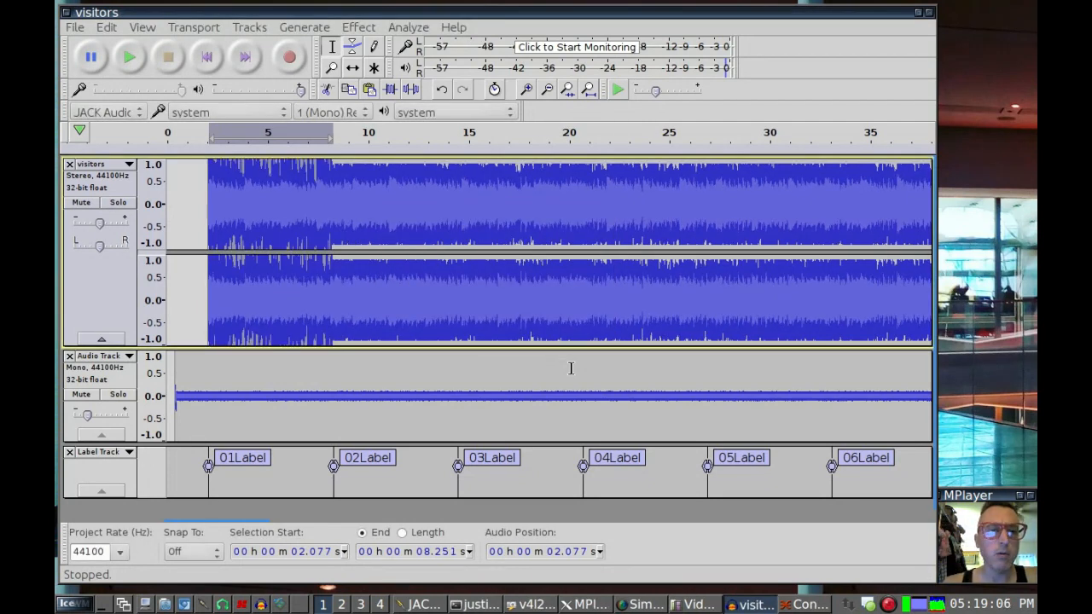
Step: Play the processed section, and select the visitors track between labels 02 and 03, from 8.282 s to 14.487 s
{"action": "left_click", "coordinate": [204, 136]}
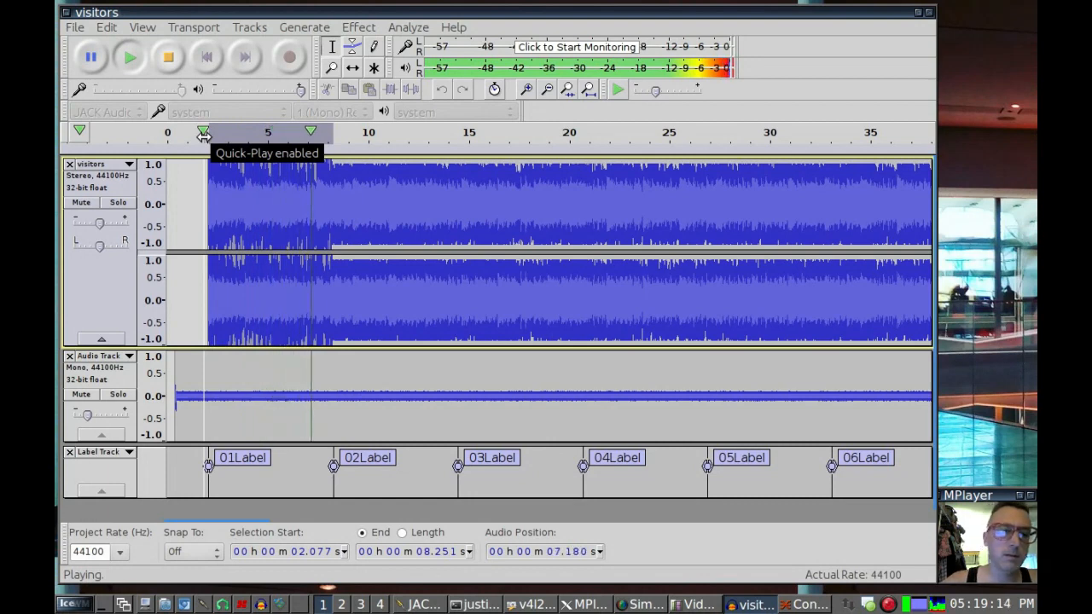
{"action": "key", "text": "space"}
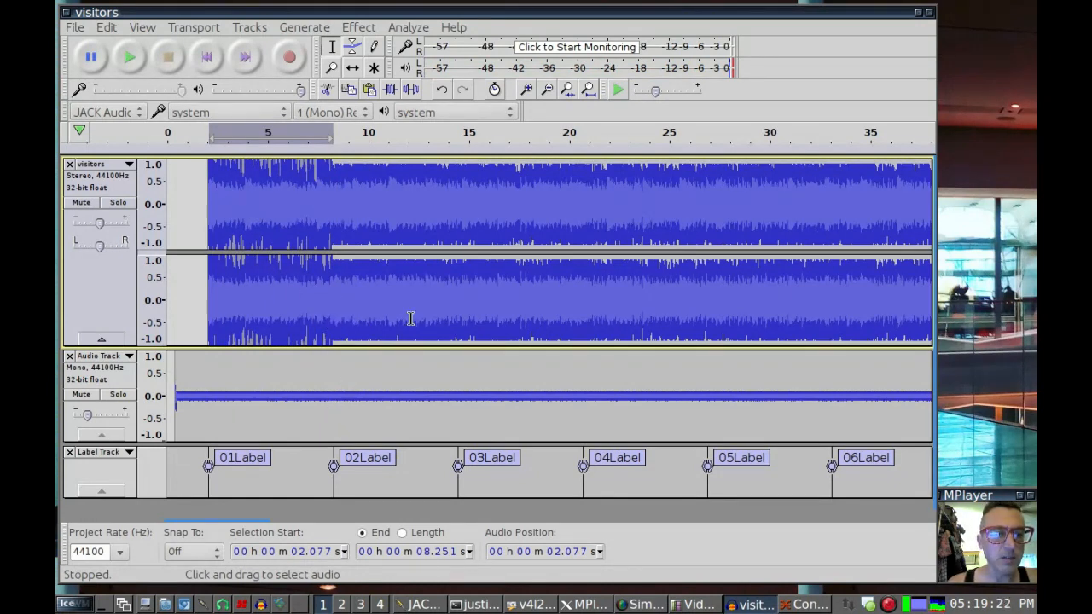
{"action": "left_click_drag", "start_coordinate": [457, 310], "coordinate": [335, 308]}
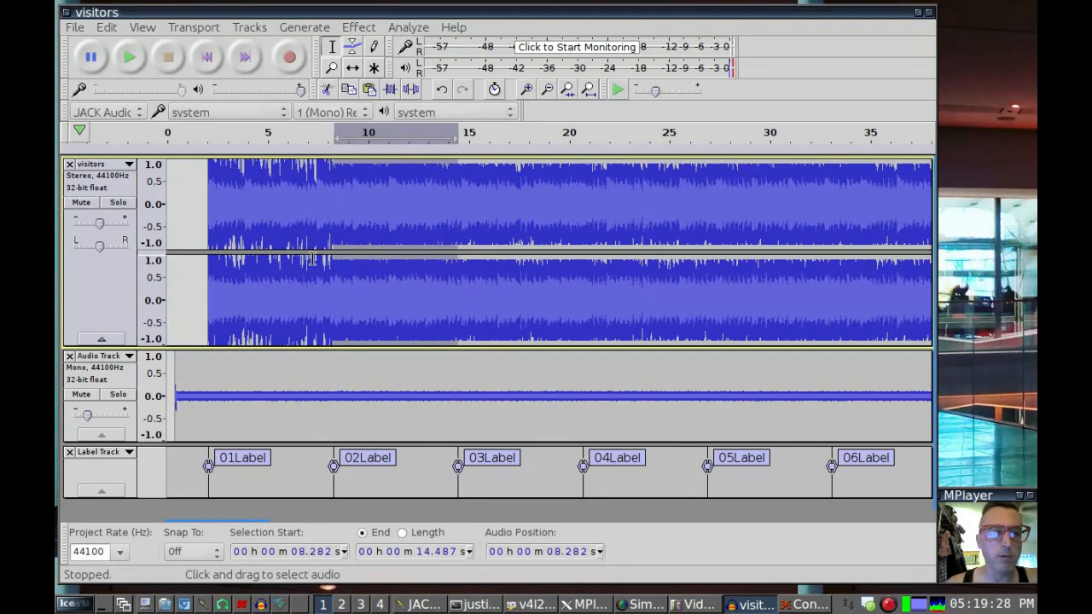
{"action": "left_click", "coordinate": [395, 27]}
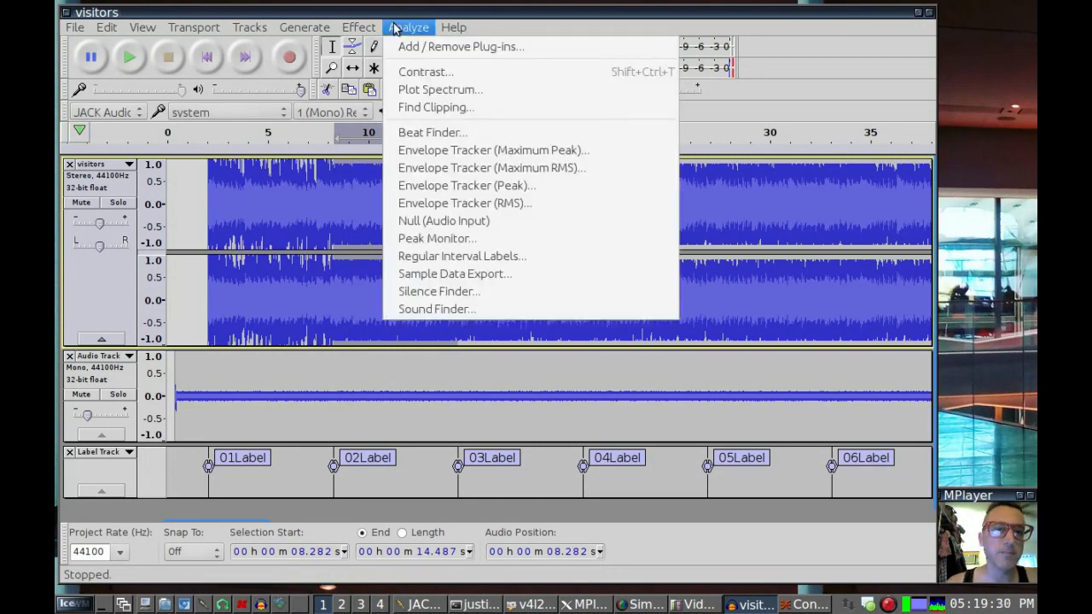
{"action": "mouse_move", "coordinate": [358, 28]}
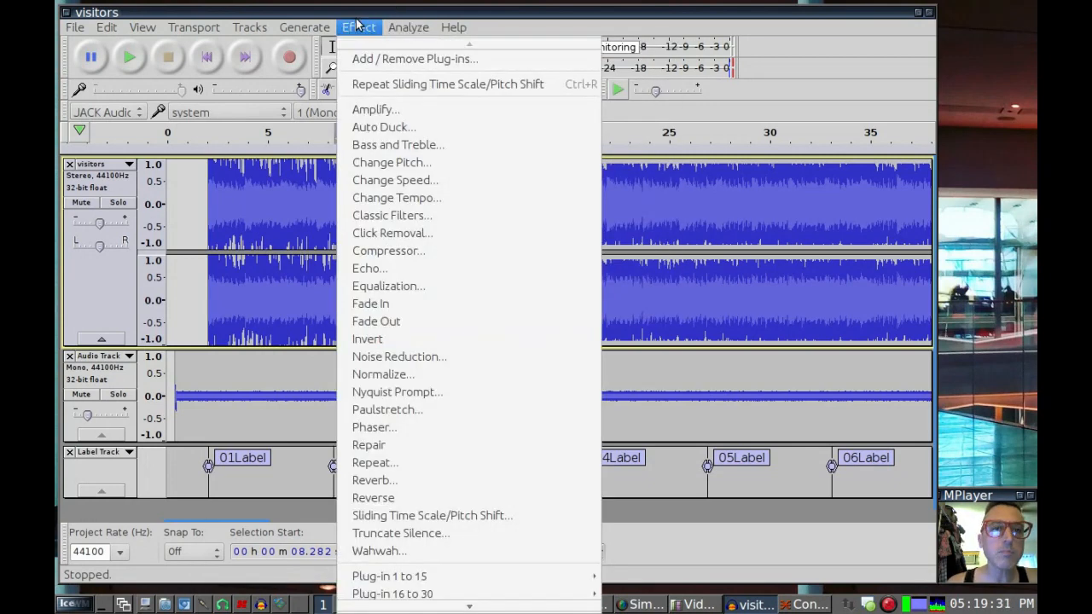
{"action": "left_click", "coordinate": [381, 84]}
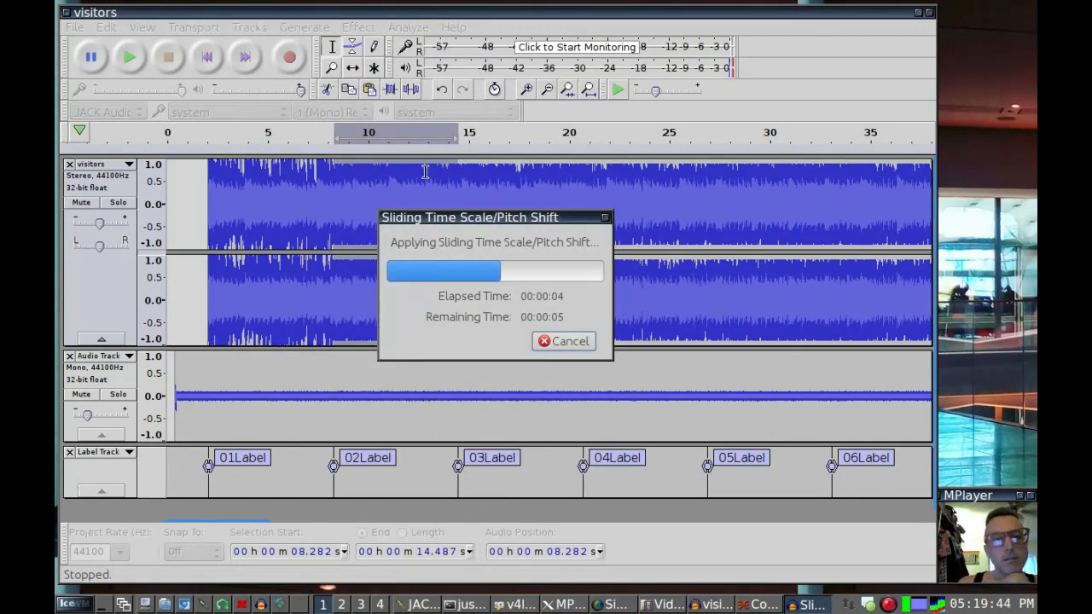
{"action": "left_click", "coordinate": [566, 341]}
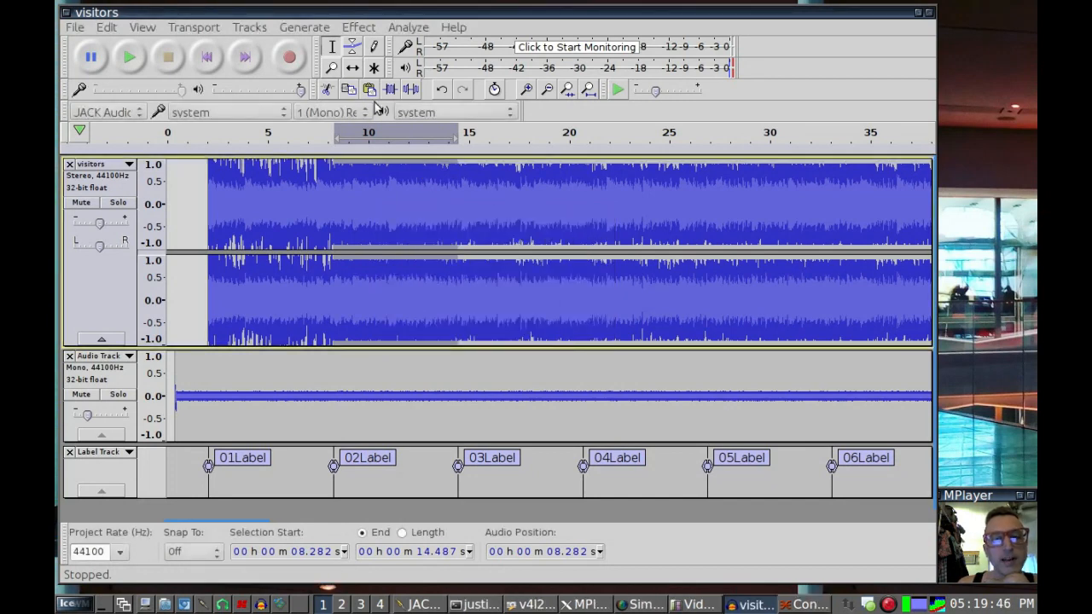
Step: Apply Sliding Time Scale/Pitch Shift to the section between labels 02 and 03 with a final tempo change of -1%
{"action": "left_click", "coordinate": [361, 28]}
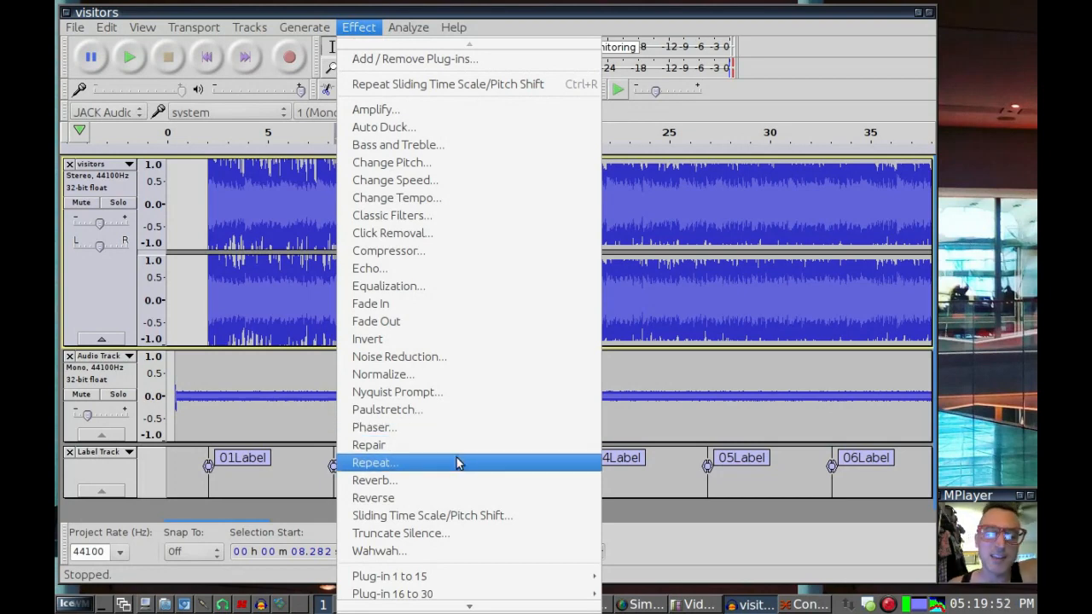
{"action": "left_click", "coordinate": [470, 516]}
{"action": "double_click", "coordinate": [577, 232]}
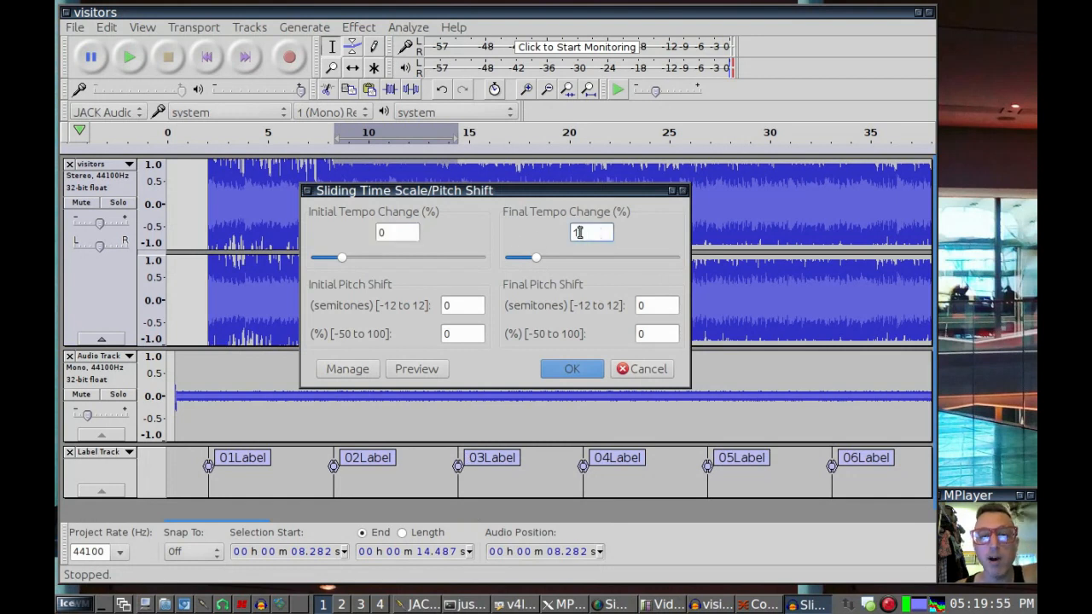
{"action": "type", "text": "-1"}
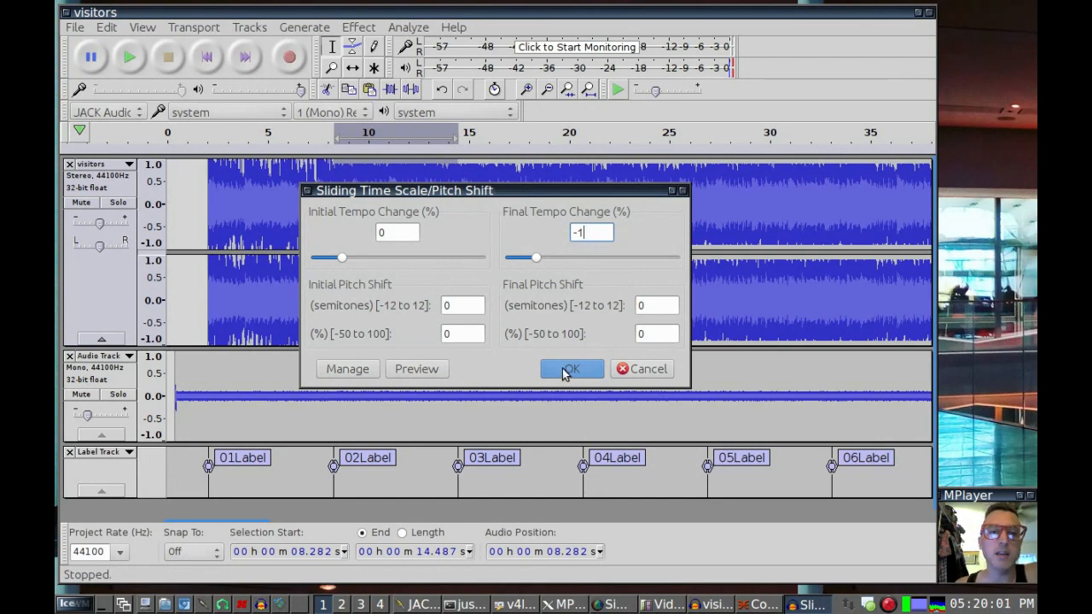
{"action": "left_click", "coordinate": [563, 370]}
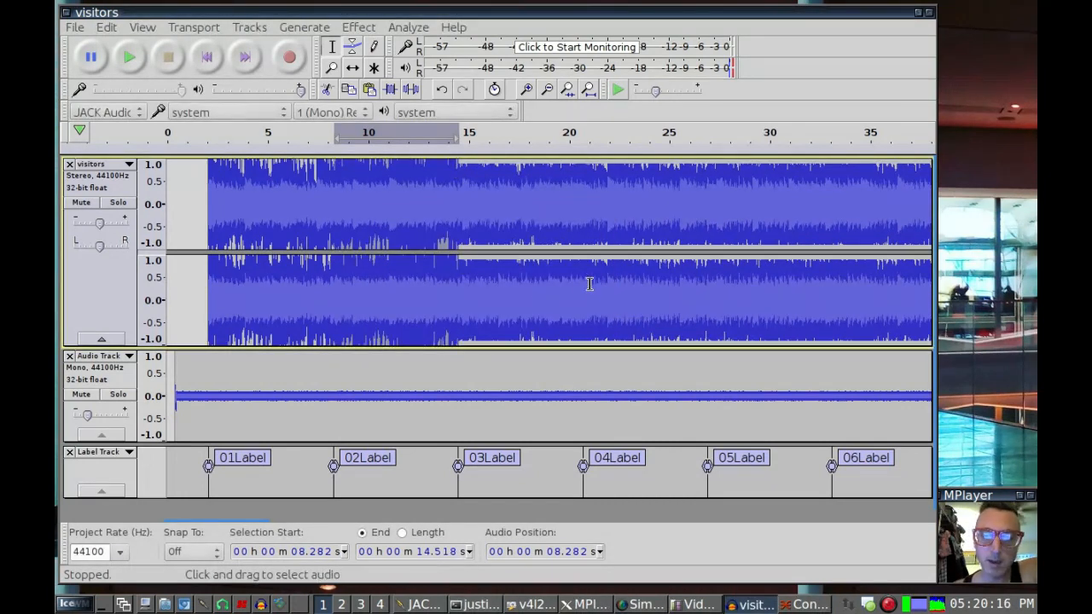
Step: Apply Sliding Time Scale/Pitch Shift with a final tempo change of 1% to the visitors track between labels 03 and 04, 14.487 s to 20.692 s
{"action": "left_click_drag", "start_coordinate": [584, 291], "coordinate": [460, 286]}
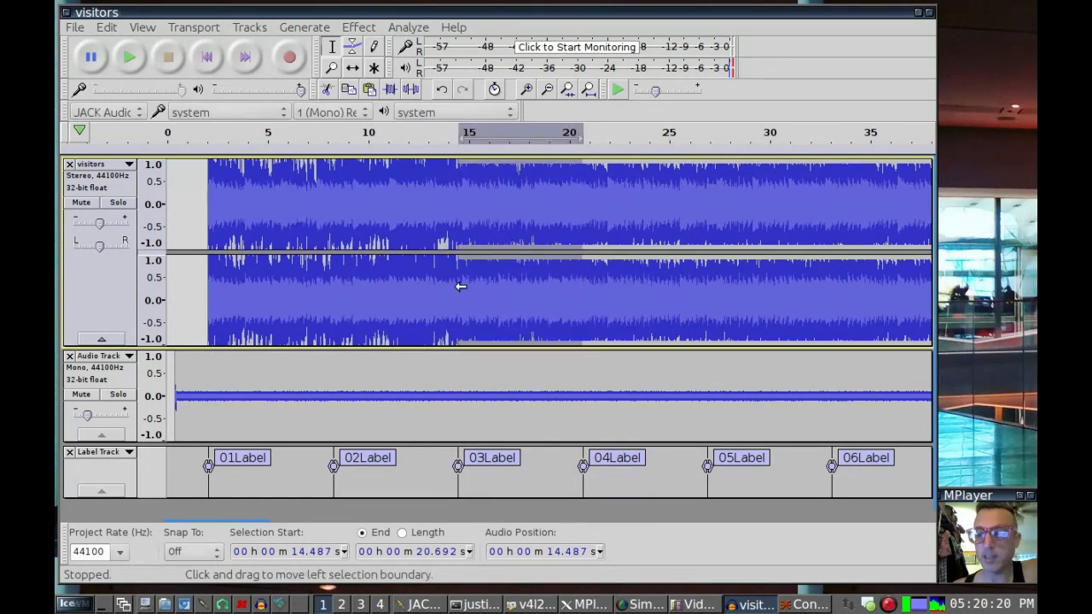
{"action": "left_click", "coordinate": [358, 29]}
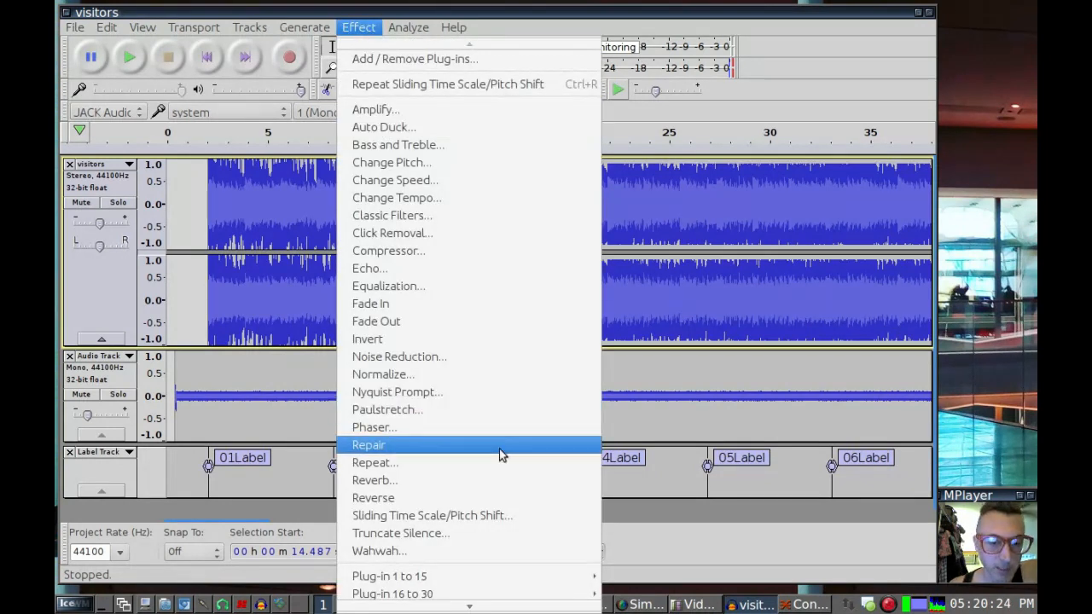
{"action": "left_click", "coordinate": [502, 517]}
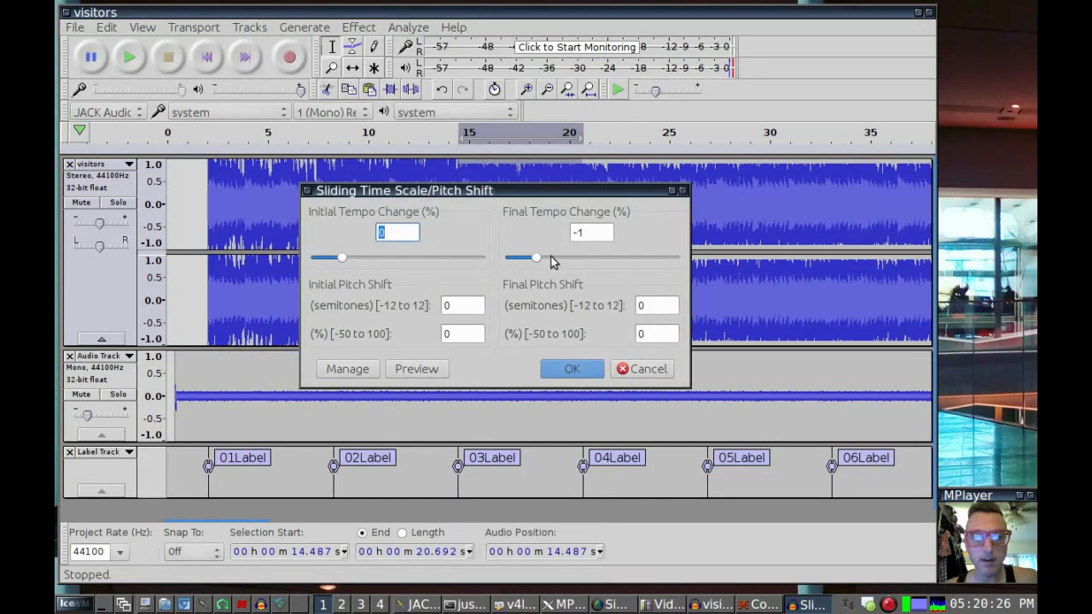
{"action": "left_click_drag", "start_coordinate": [596, 230], "coordinate": [556, 235]}
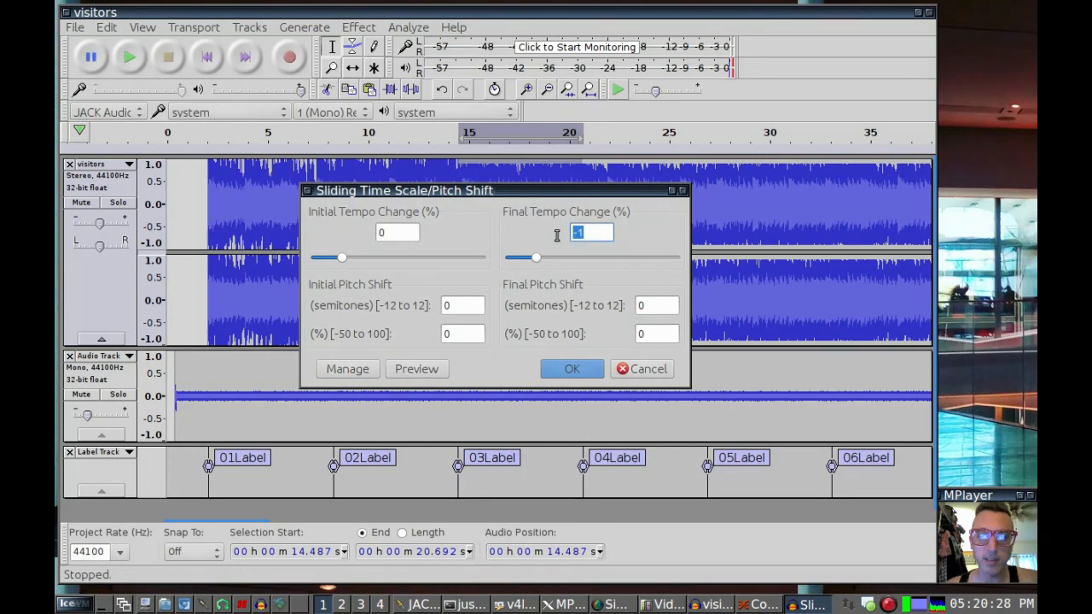
{"action": "type", "text": "1"}
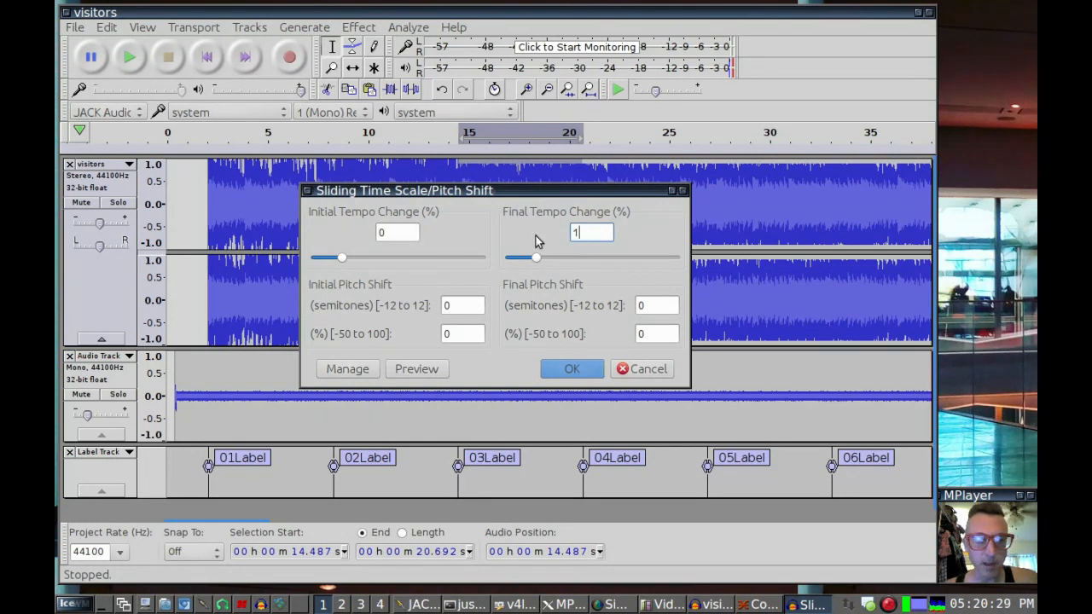
{"action": "left_click", "coordinate": [581, 368]}
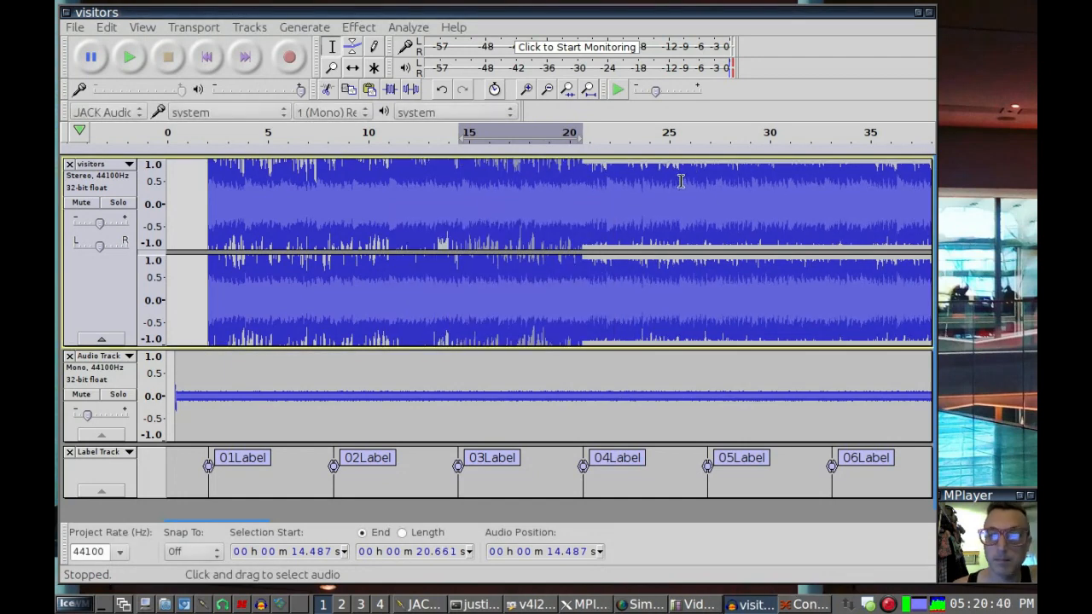
{"action": "left_click_drag", "start_coordinate": [711, 186], "coordinate": [701, 187]}
{"action": "left_click", "coordinate": [650, 202]}
{"action": "double_click", "coordinate": [648, 202]}
{"action": "left_click", "coordinate": [629, 247]}
{"action": "double_click", "coordinate": [661, 492]}
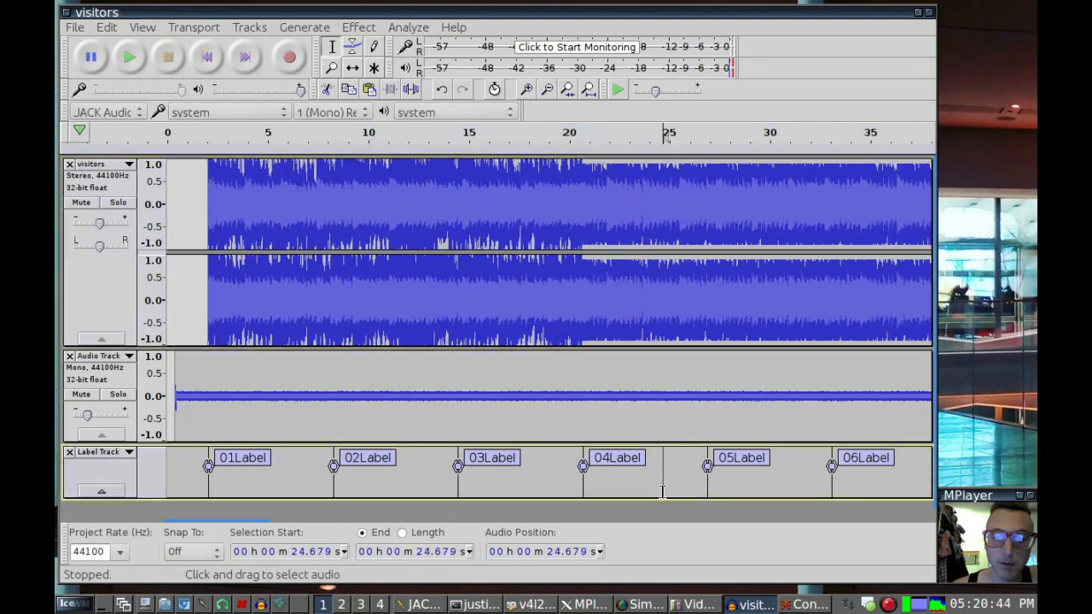
{"action": "left_click", "coordinate": [653, 483]}
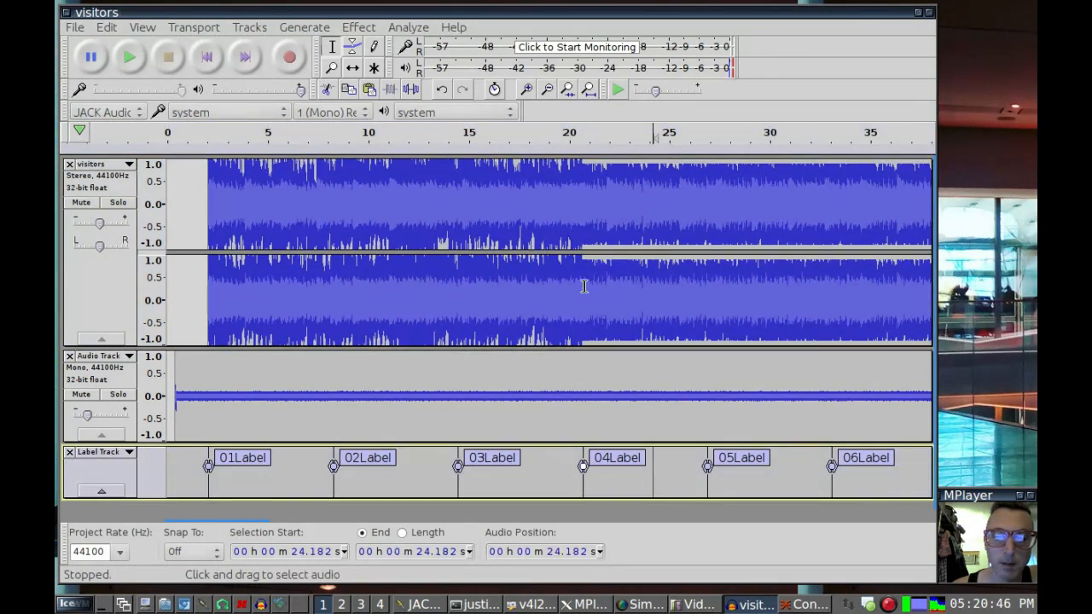
Step: Apply Sliding Time Scale/Pitch Shift with a final tempo change of -1% to the visitors track between labels 04 and 05, 20.692 s to 26.896 s
{"action": "left_click_drag", "start_coordinate": [582, 291], "coordinate": [706, 300]}
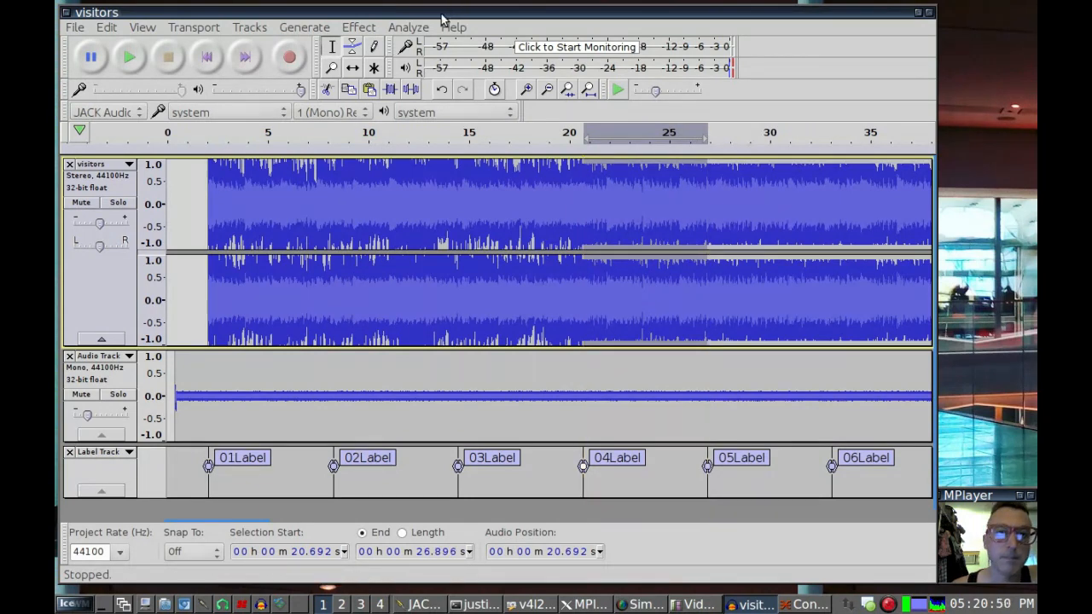
{"action": "left_click", "coordinate": [363, 29]}
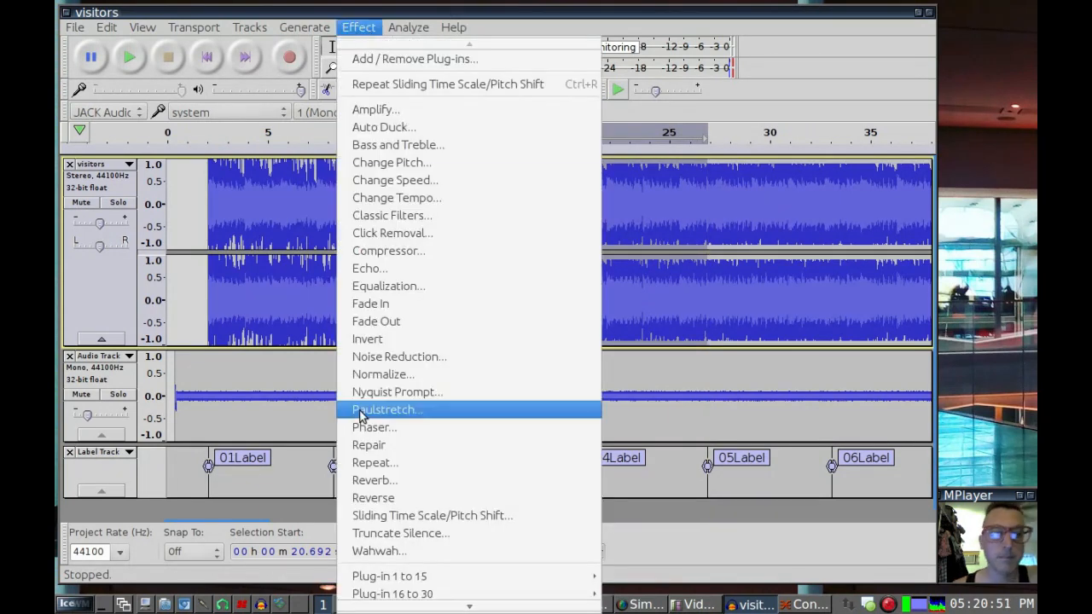
{"action": "left_click", "coordinate": [405, 517]}
{"action": "left_click_drag", "start_coordinate": [597, 233], "coordinate": [517, 238]}
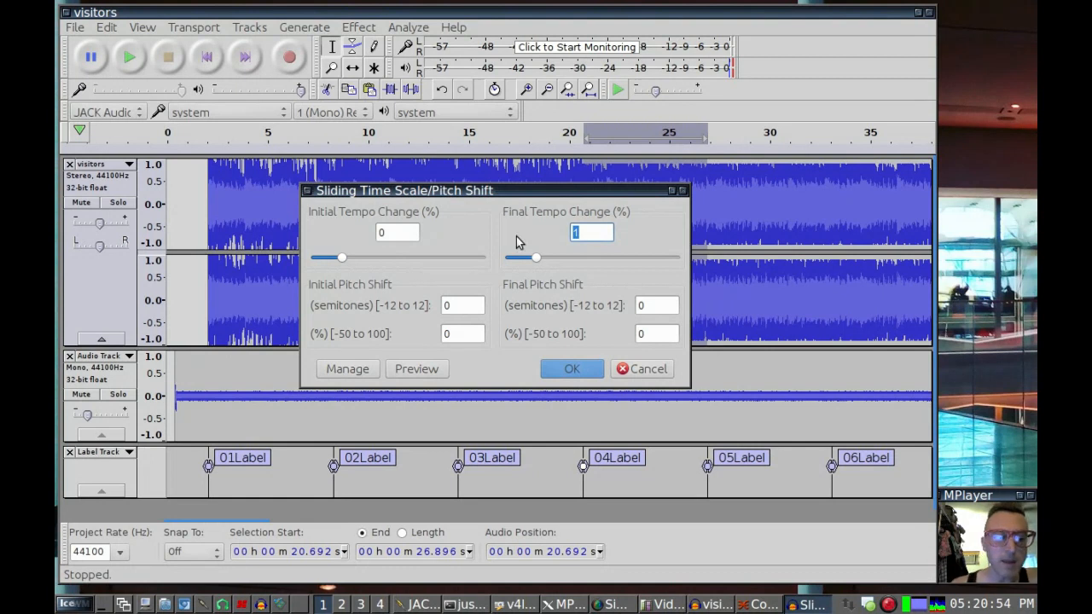
{"action": "type", "text": "-"}
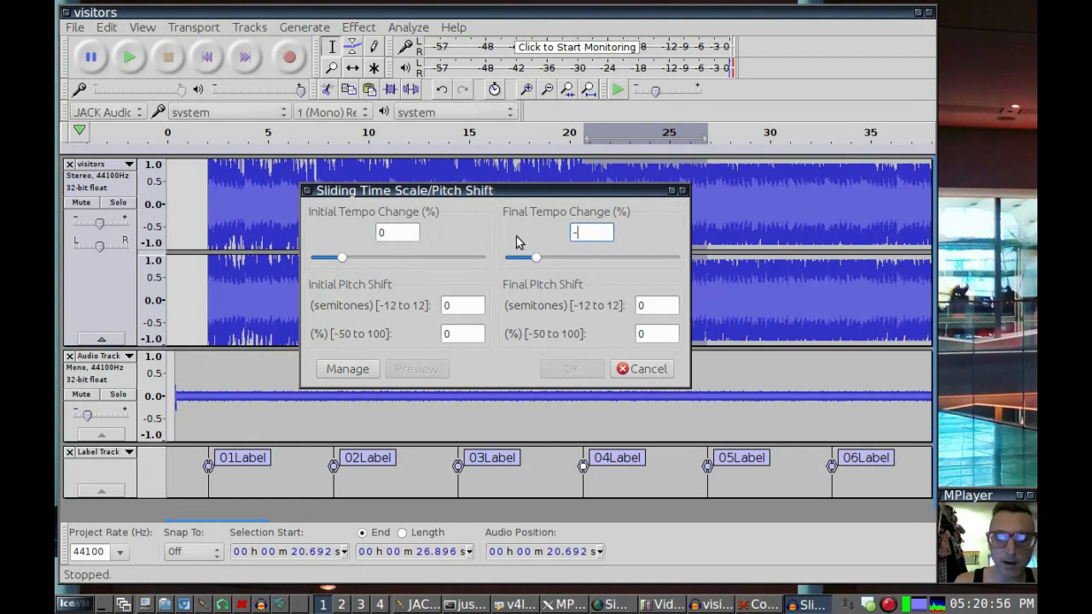
{"action": "type", "text": "1"}
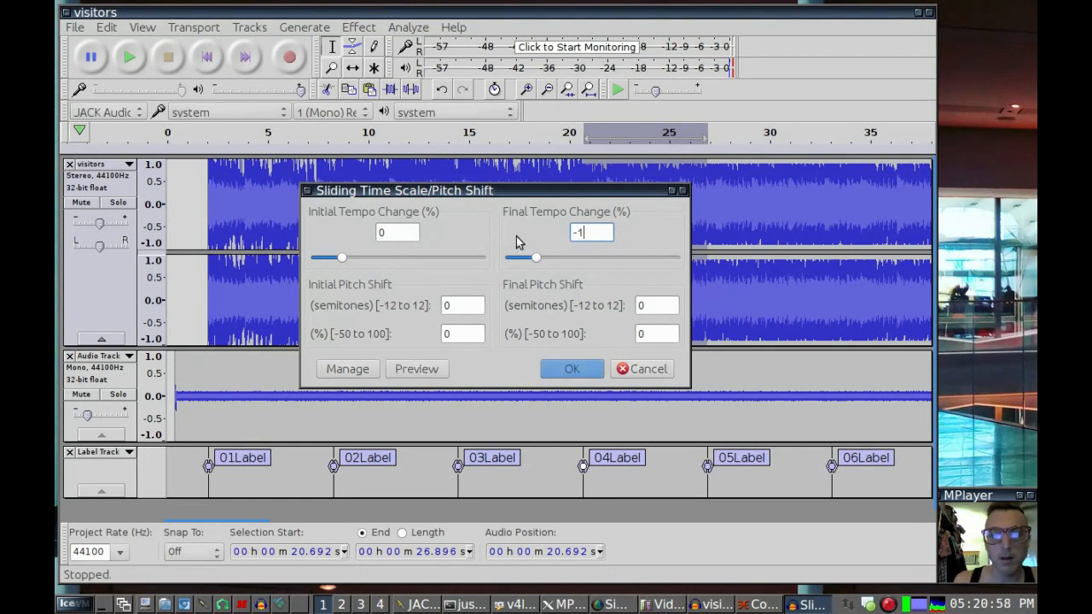
{"action": "left_click", "coordinate": [584, 368]}
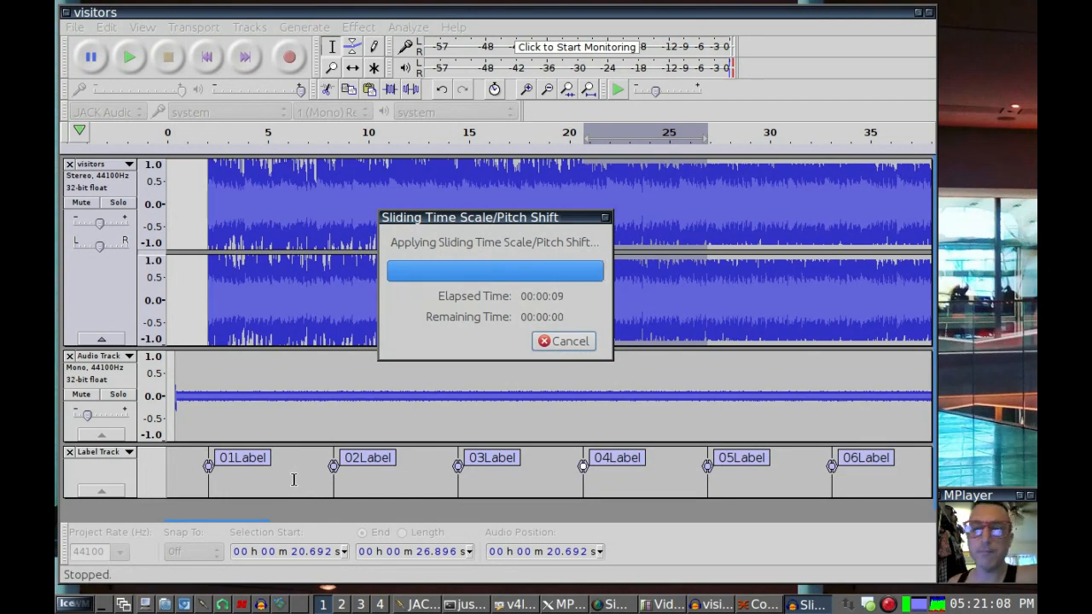
Step: Apply Sliding Time Scale/Pitch Shift with a final tempo change of 1% to the visitors track from label 05 to label 08, 26.896 s to 45.511 s
{"action": "left_click", "coordinate": [738, 196]}
{"action": "left_click", "coordinate": [726, 193]}
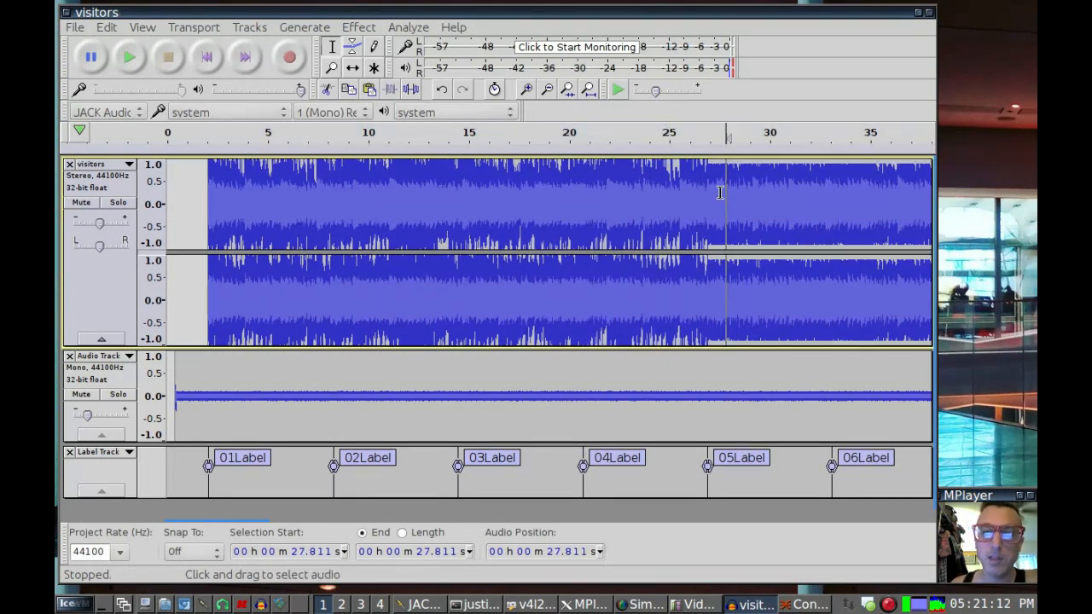
{"action": "left_click_drag", "start_coordinate": [707, 175], "coordinate": [897, 200]}
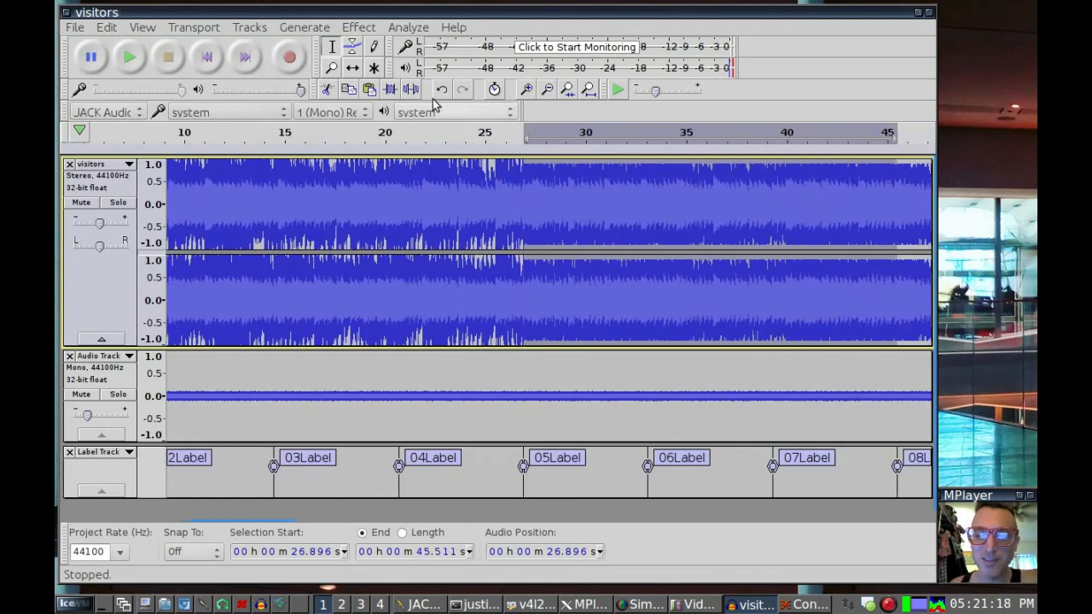
{"action": "left_click", "coordinate": [362, 27]}
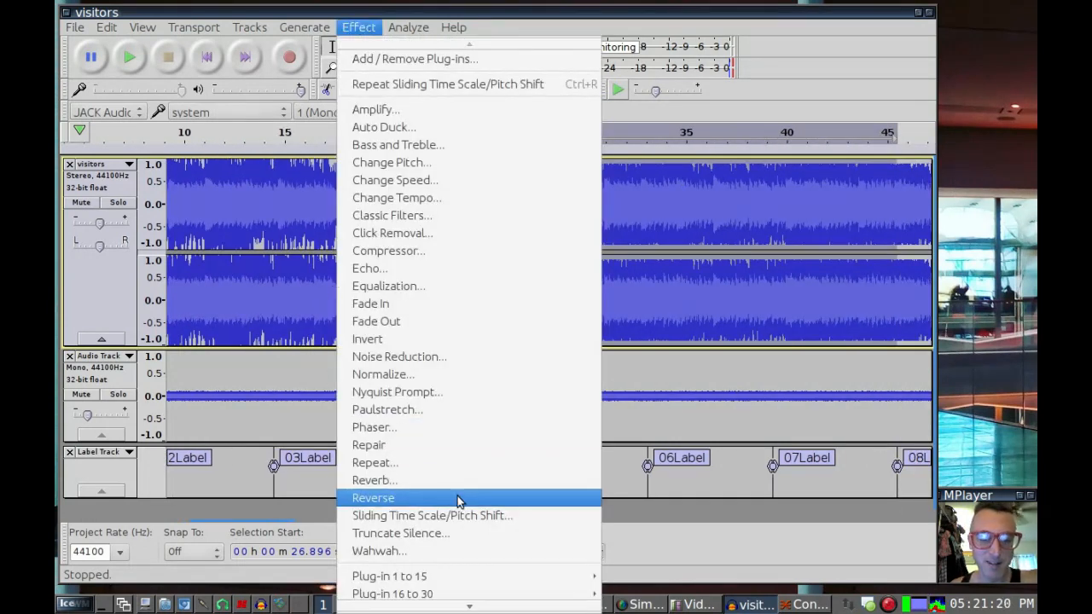
{"action": "left_click", "coordinate": [474, 516]}
{"action": "left_click", "coordinate": [591, 233]}
{"action": "left_click_drag", "start_coordinate": [591, 233], "coordinate": [504, 226]}
{"action": "type", "text": "1"}
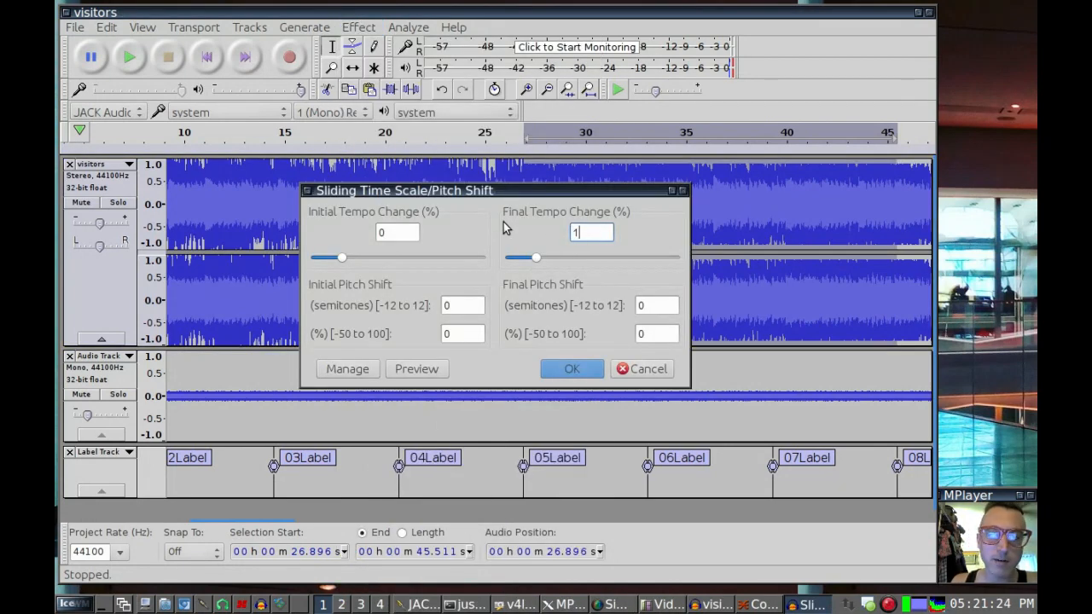
{"action": "left_click", "coordinate": [569, 366]}
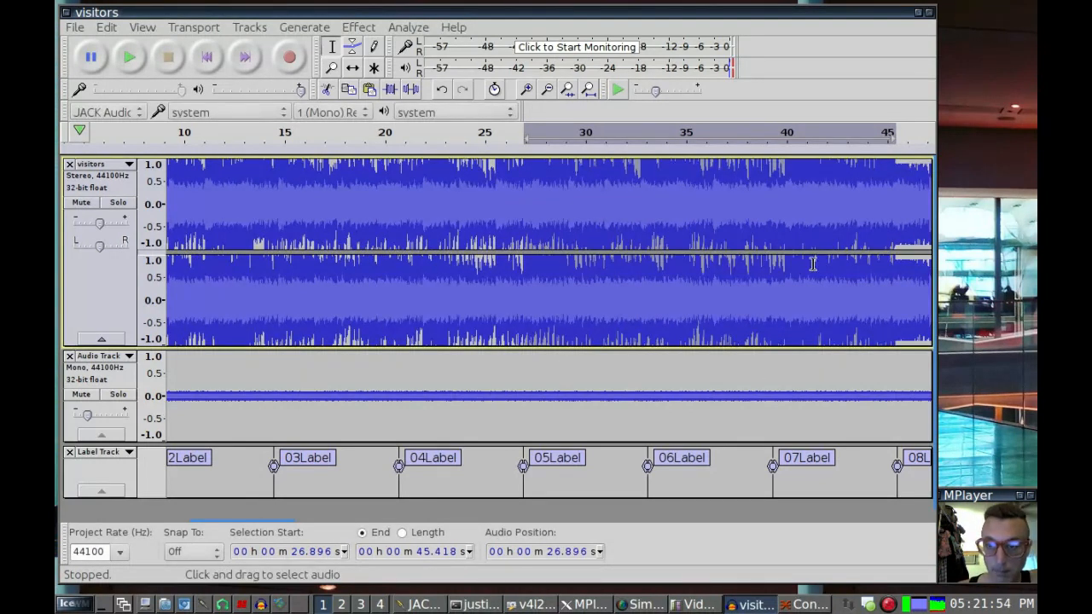
Step: Select the rest of the visitors track from label 08 at 45.511 s to its end at 4 min 28.790 s
{"action": "left_click_drag", "start_coordinate": [350, 529], "coordinate": [418, 535]}
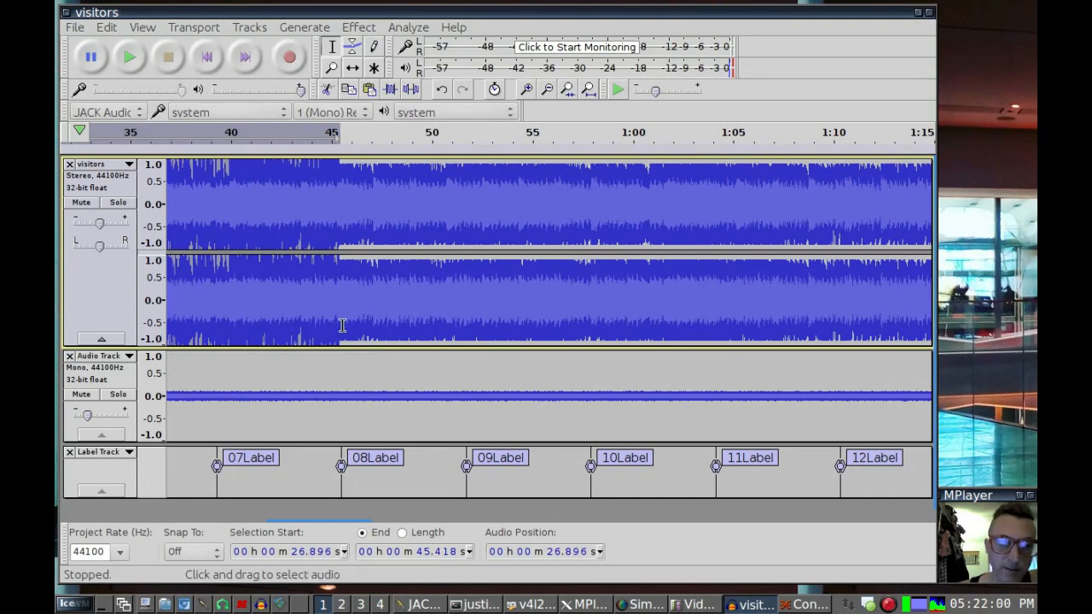
{"action": "left_click_drag", "start_coordinate": [344, 324], "coordinate": [1090, 290]}
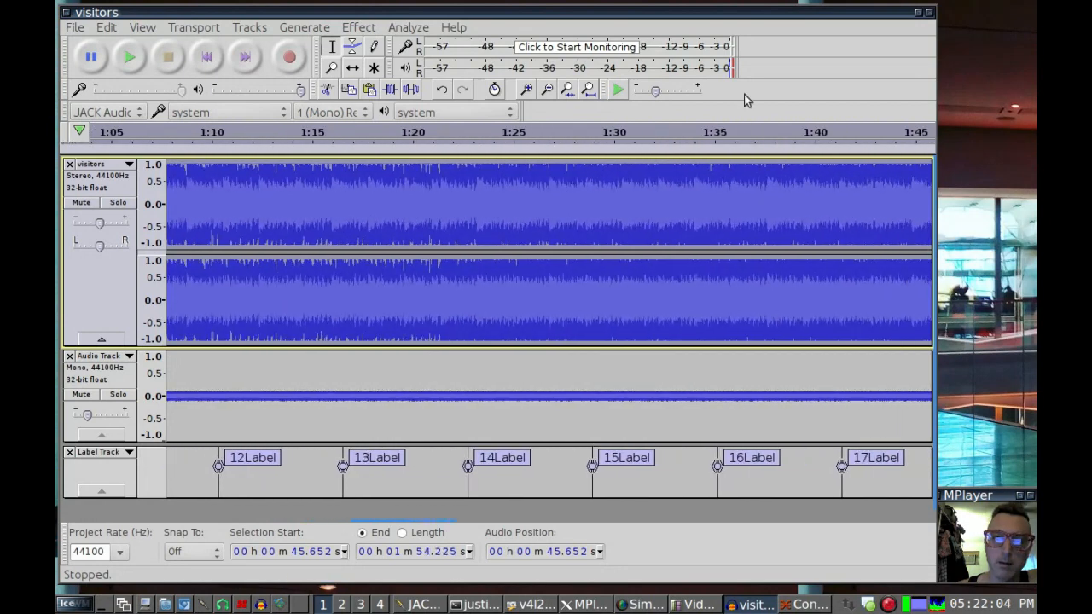
{"action": "left_click", "coordinate": [588, 89]}
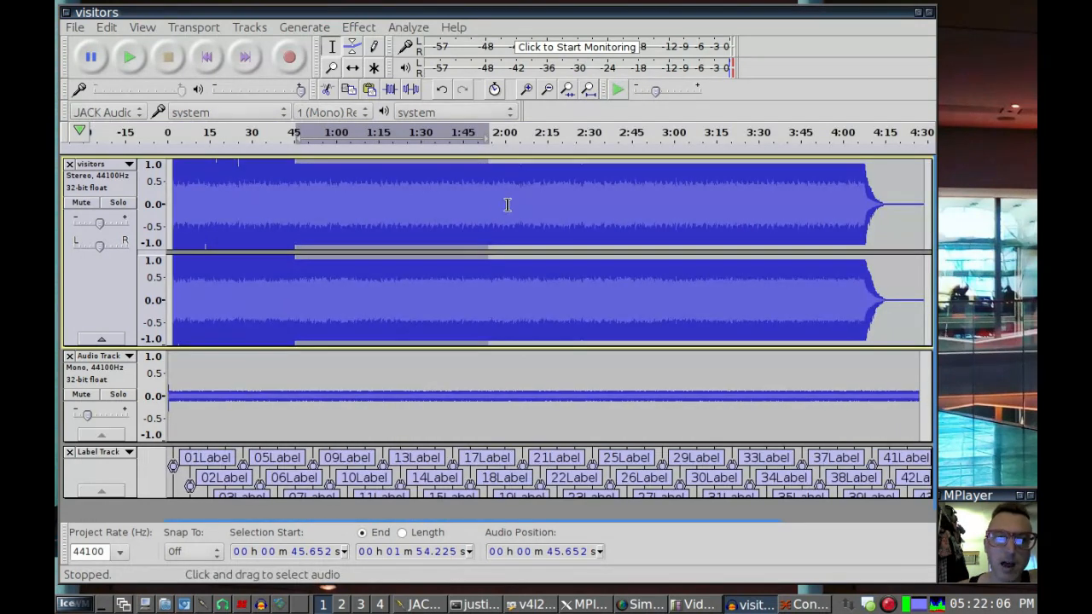
{"action": "left_click_drag", "start_coordinate": [485, 214], "coordinate": [922, 220]}
Step: Apply Sliding Time Scale/Pitch Shift to the selected remainder of the visitors track with a final tempo change of -3%
{"action": "left_click", "coordinate": [311, 26]}
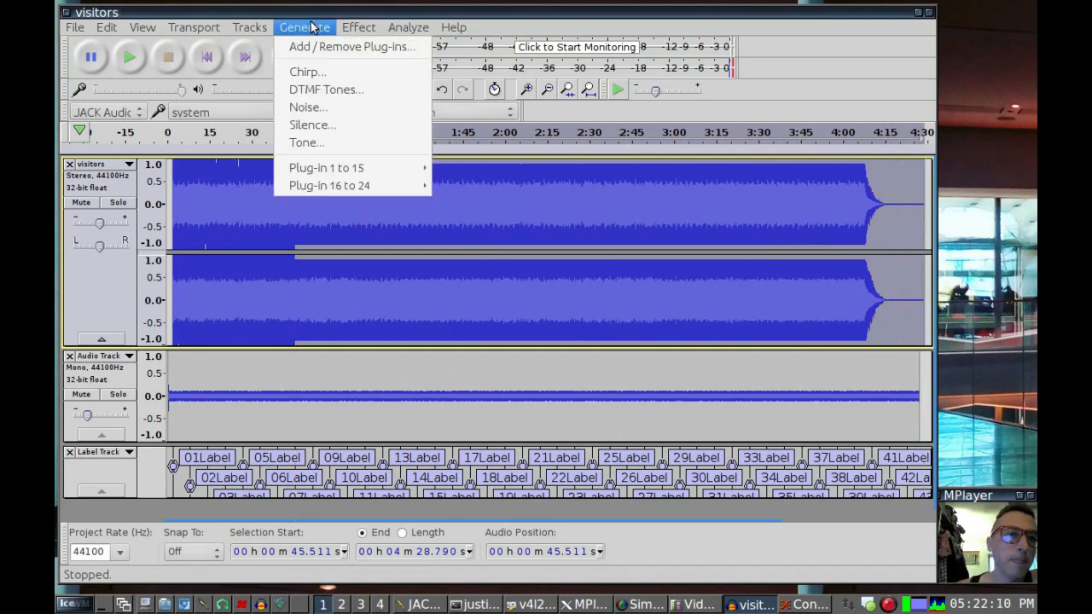
{"action": "mouse_move", "coordinate": [356, 27]}
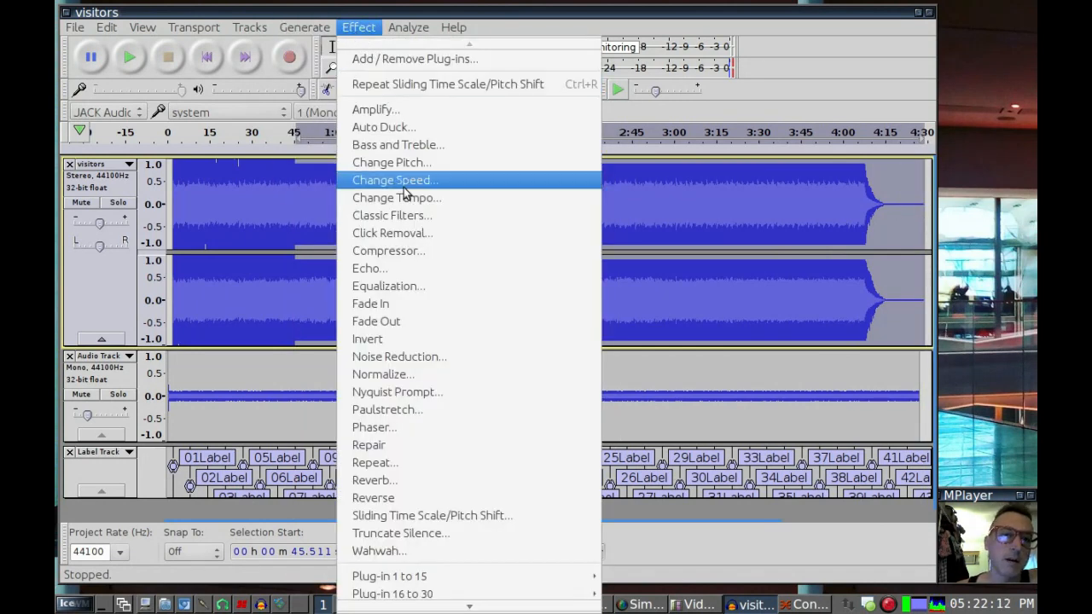
{"action": "left_click", "coordinate": [399, 516]}
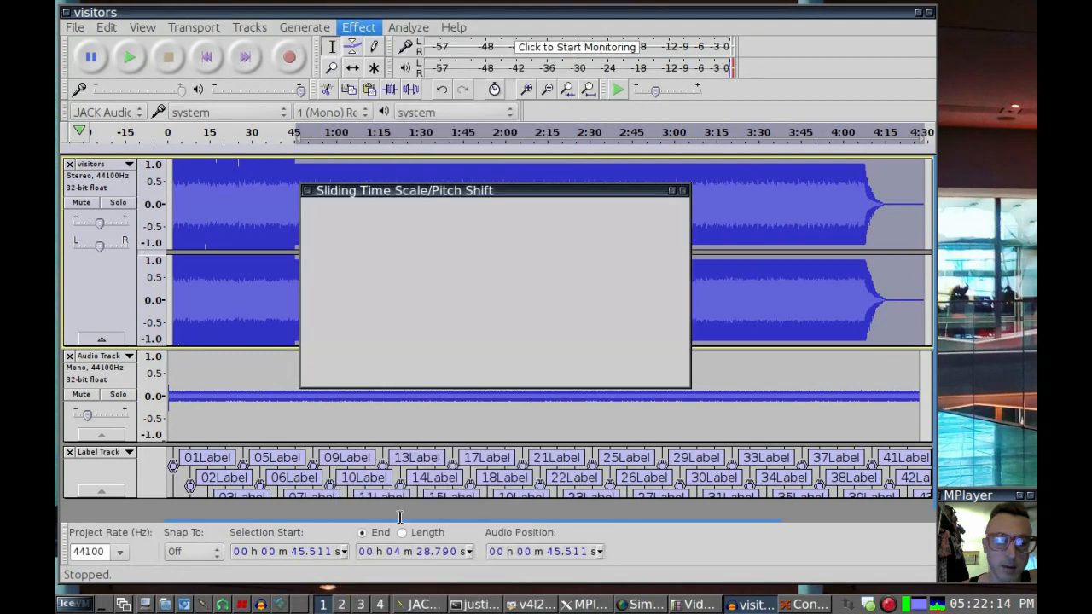
{"action": "double_click", "coordinate": [586, 234]}
{"action": "type", "text": "-1"}
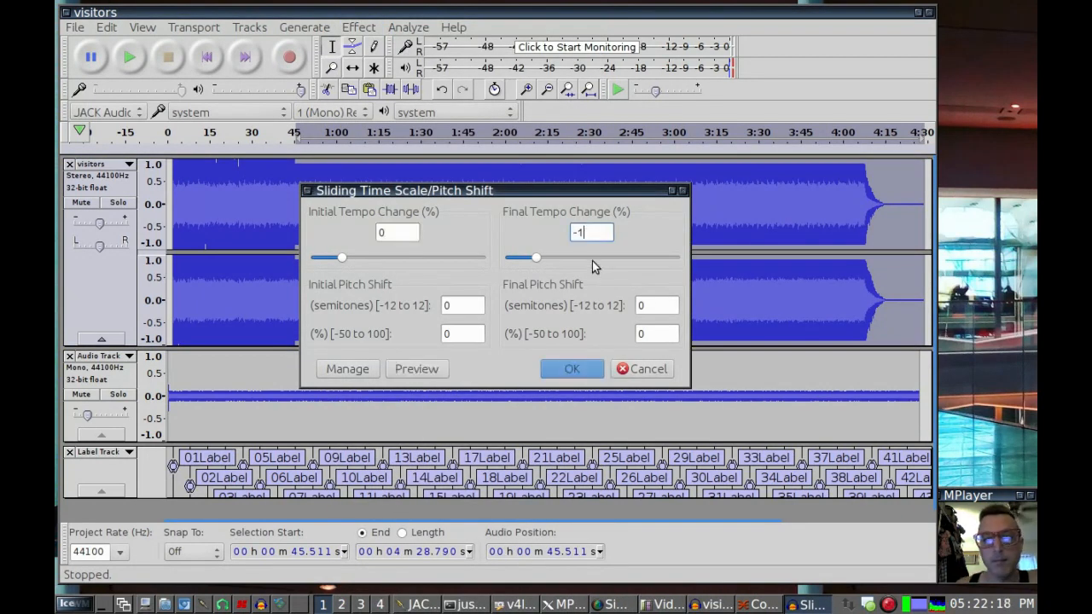
{"action": "double_click", "coordinate": [578, 232]}
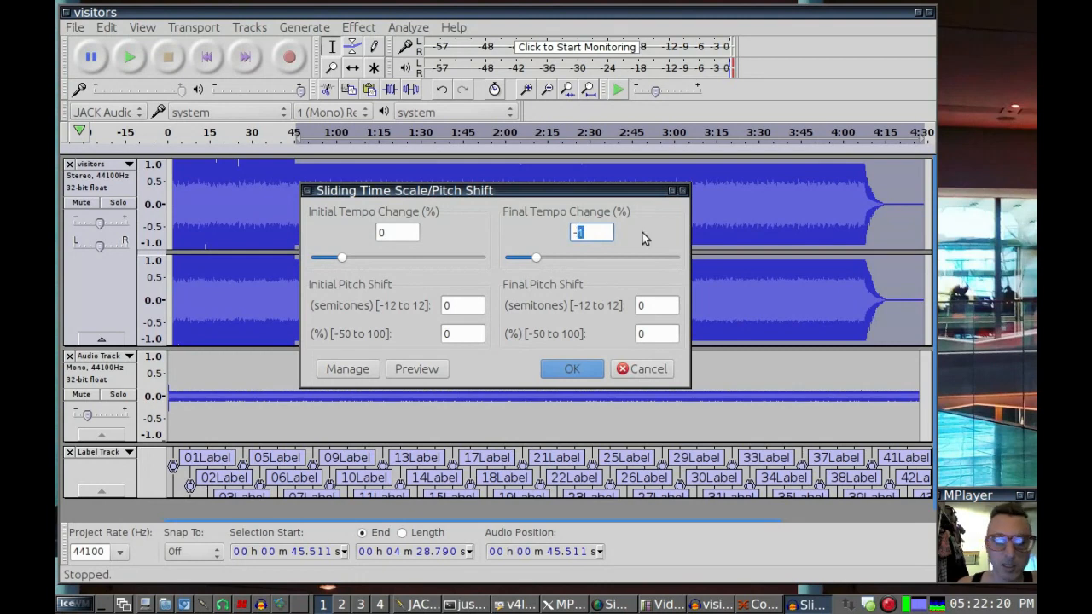
{"action": "type", "text": "5"}
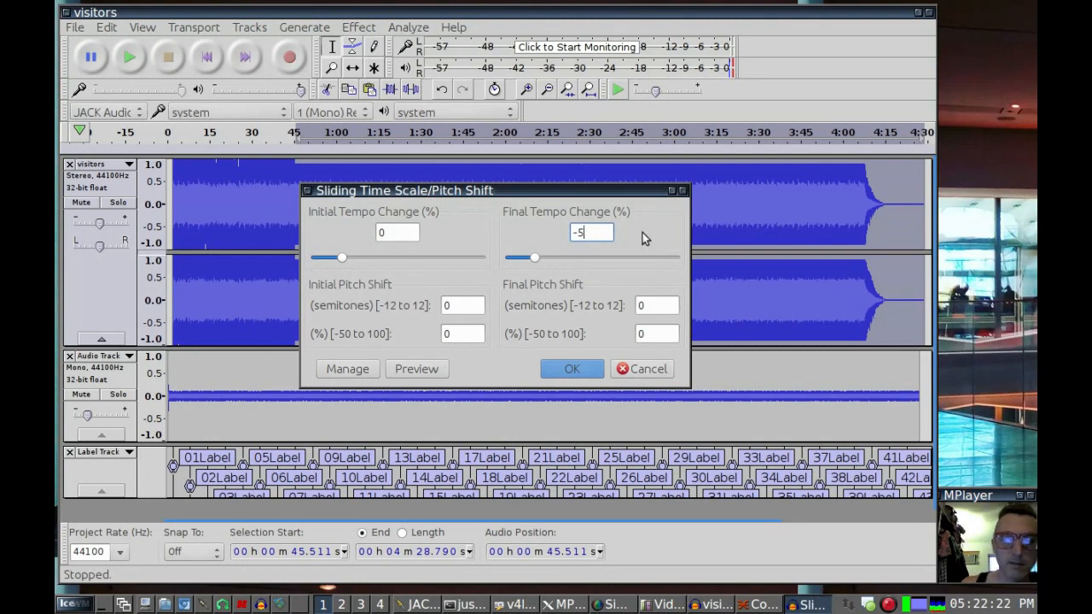
{"action": "key", "text": "BackSpace"}
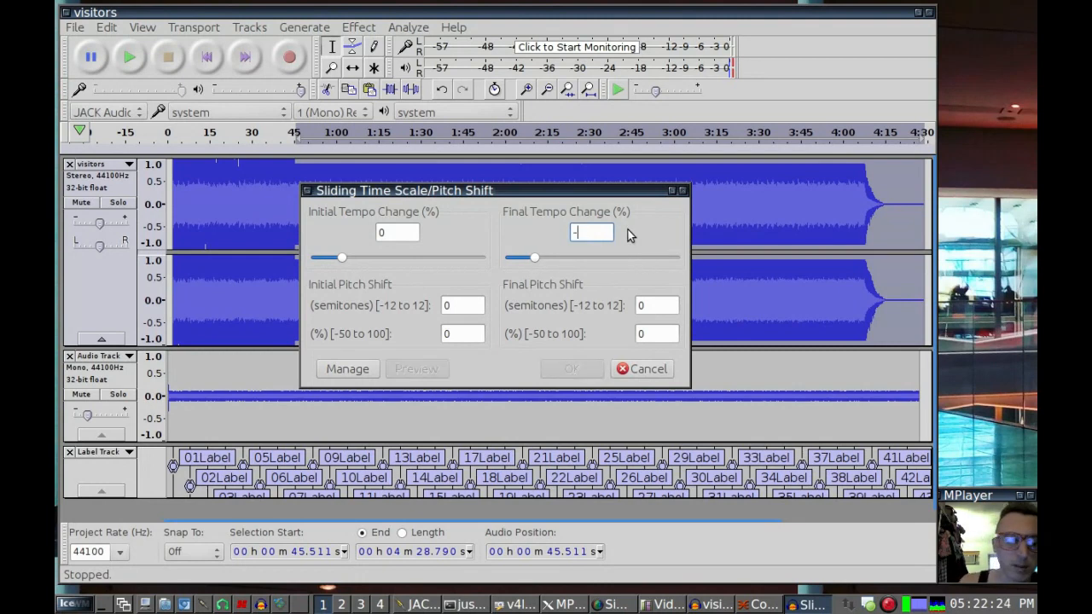
{"action": "type", "text": "3"}
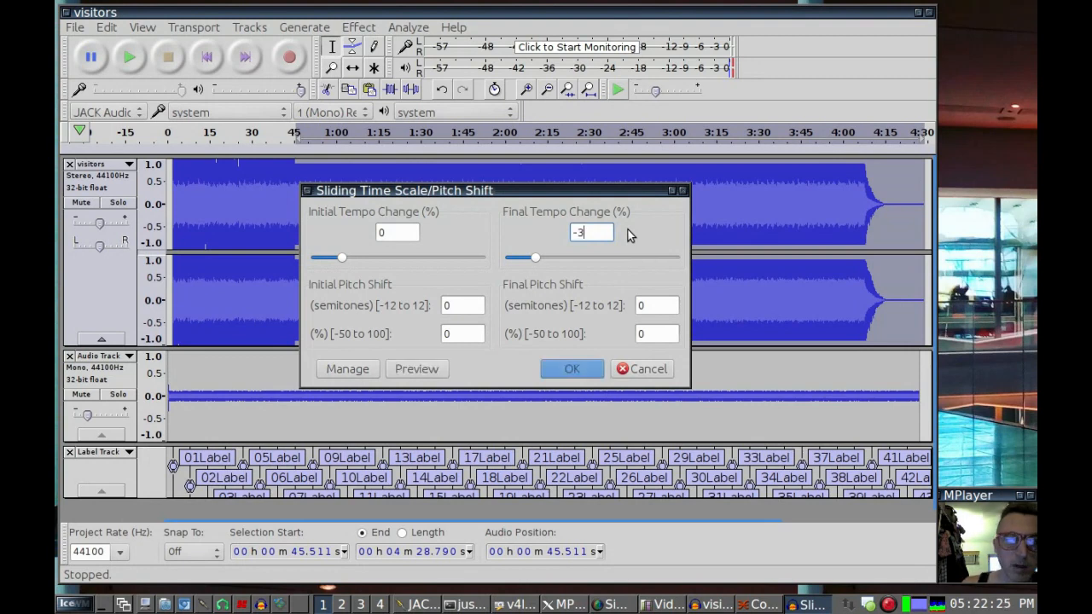
{"action": "left_click", "coordinate": [571, 369]}
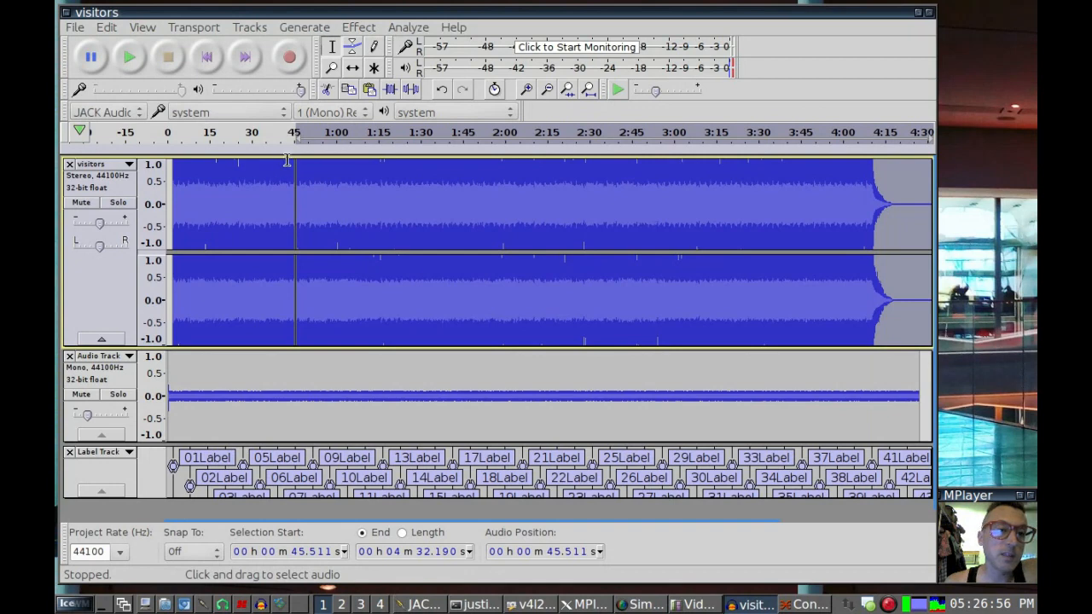
Step: Normalize the entire visitors track to 0.0 dB maximum amplitude, removing DC offset and treating the stereo channels independently
{"action": "left_click", "coordinate": [117, 285]}
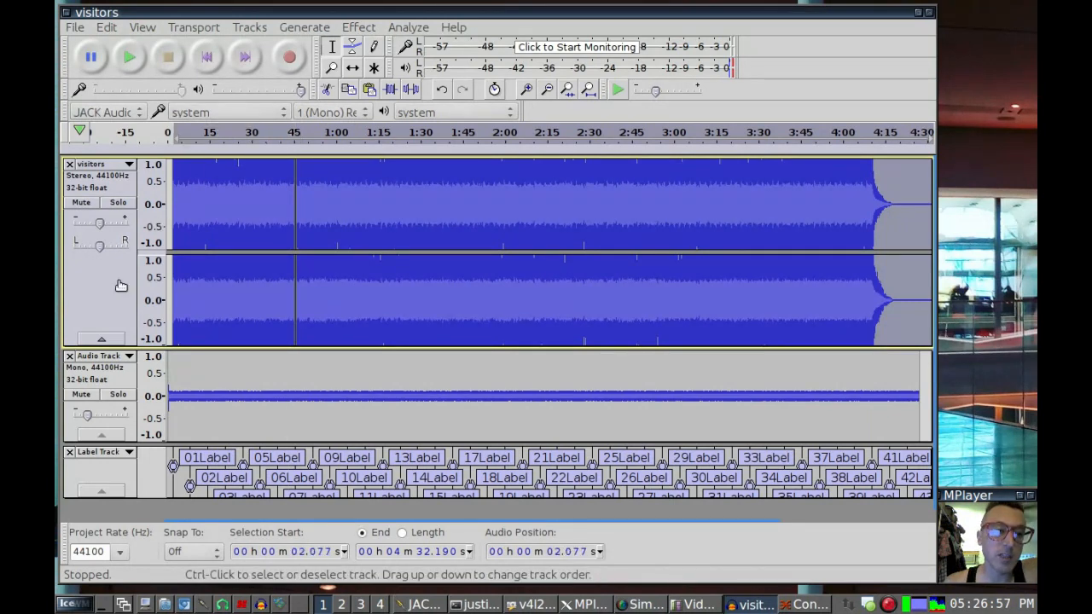
{"action": "left_click", "coordinate": [404, 29]}
{"action": "mouse_move", "coordinate": [358, 29]}
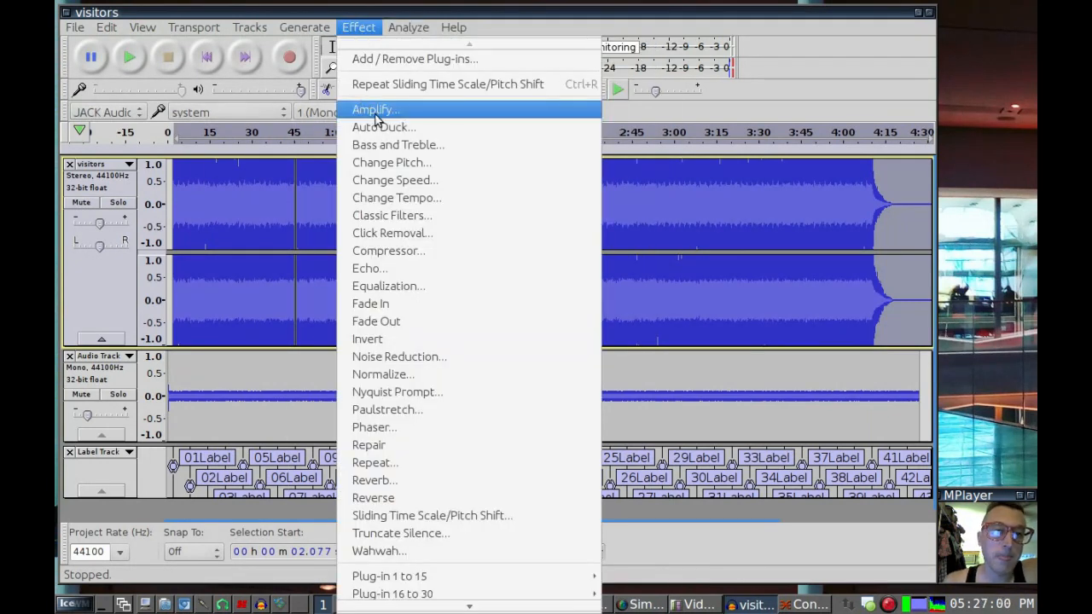
{"action": "left_click", "coordinate": [432, 374]}
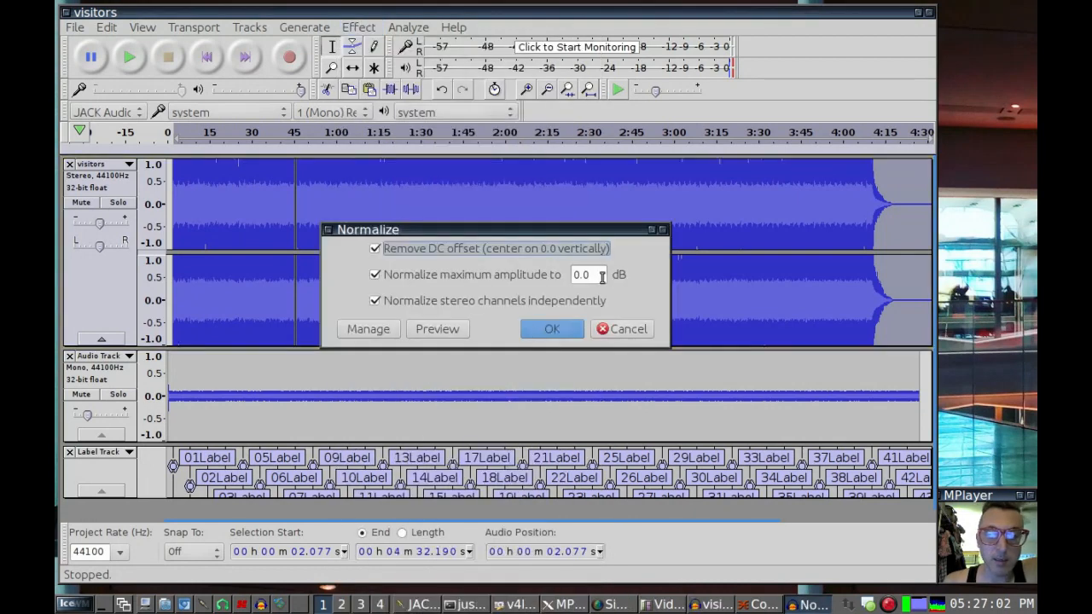
{"action": "left_click", "coordinate": [552, 329]}
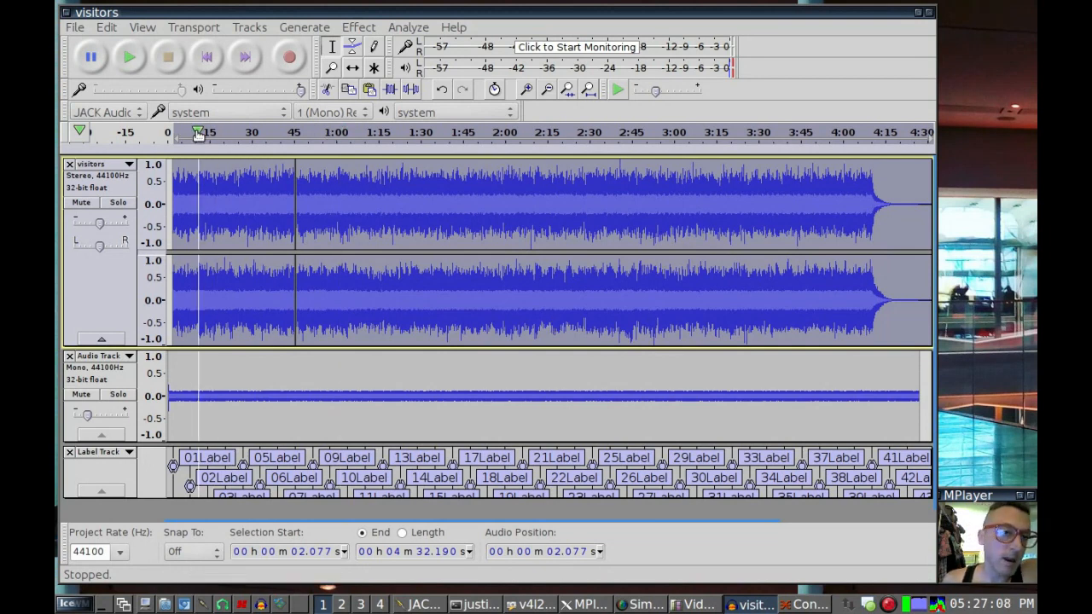
Step: Play the processed mix from the beginning of the project past the 40-second mark, and stop playback
{"action": "left_click", "coordinate": [207, 57]}
{"action": "left_click", "coordinate": [128, 58]}
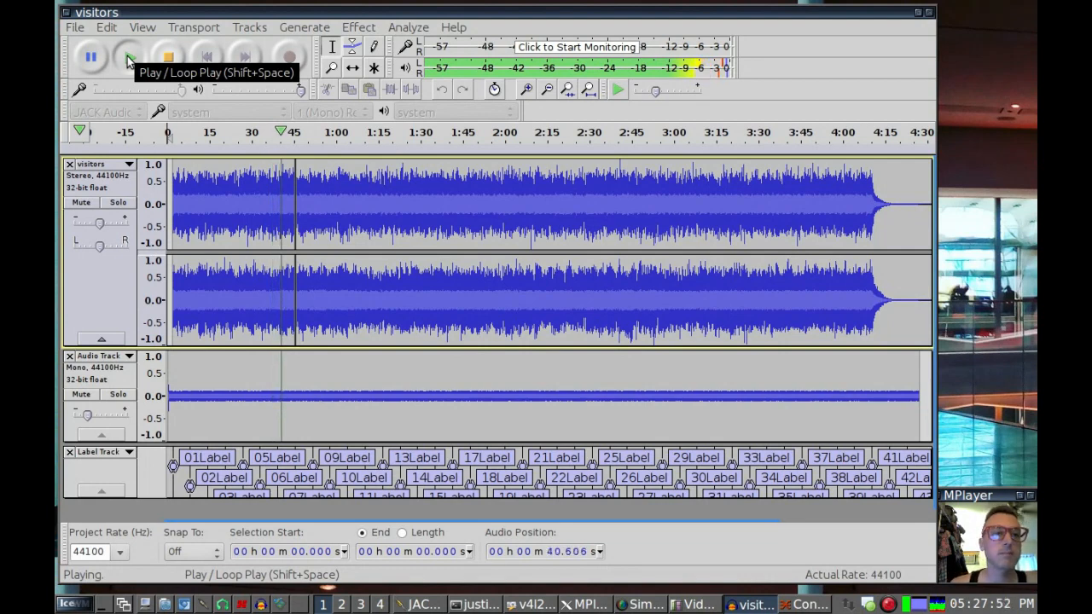
{"action": "left_click", "coordinate": [170, 61]}
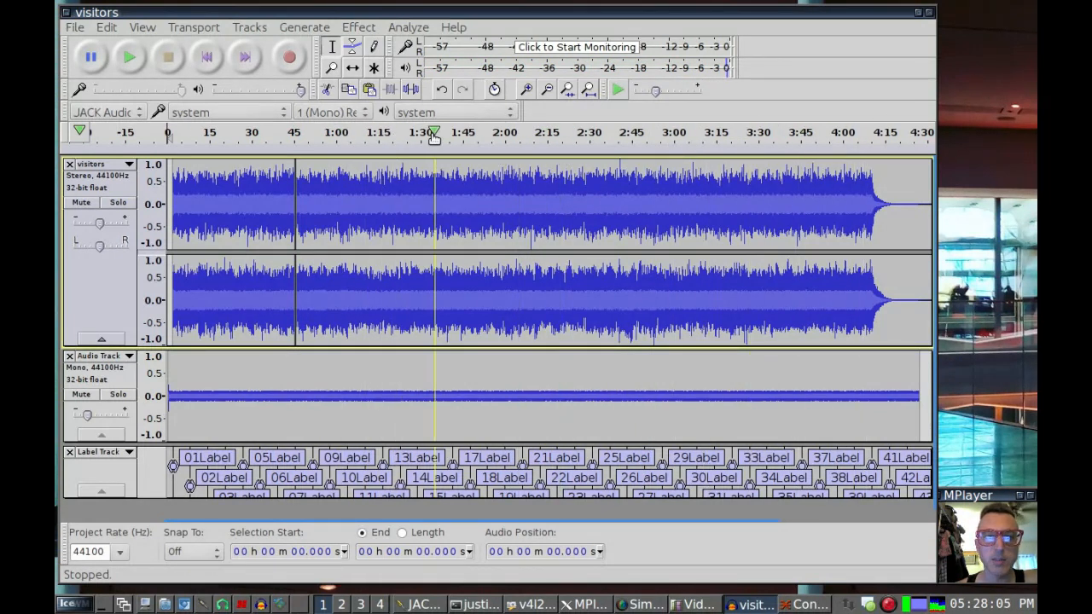
Step: Spot-check the mix by playing from about 1:21, 3:32 and 4:00 on the timeline, and stop playback
{"action": "left_click", "coordinate": [395, 135]}
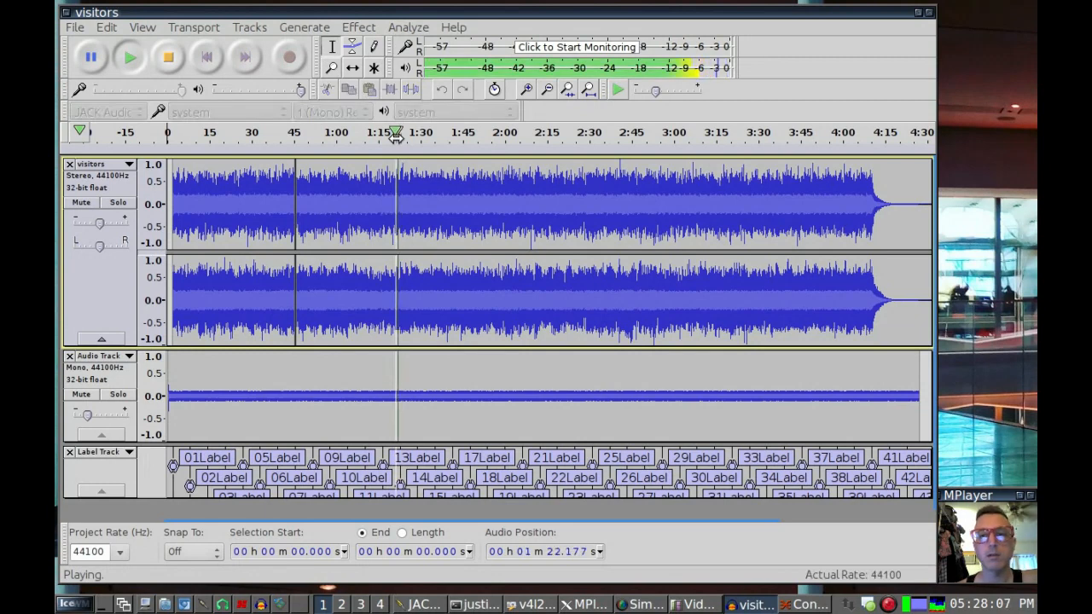
{"action": "left_click", "coordinate": [765, 135]}
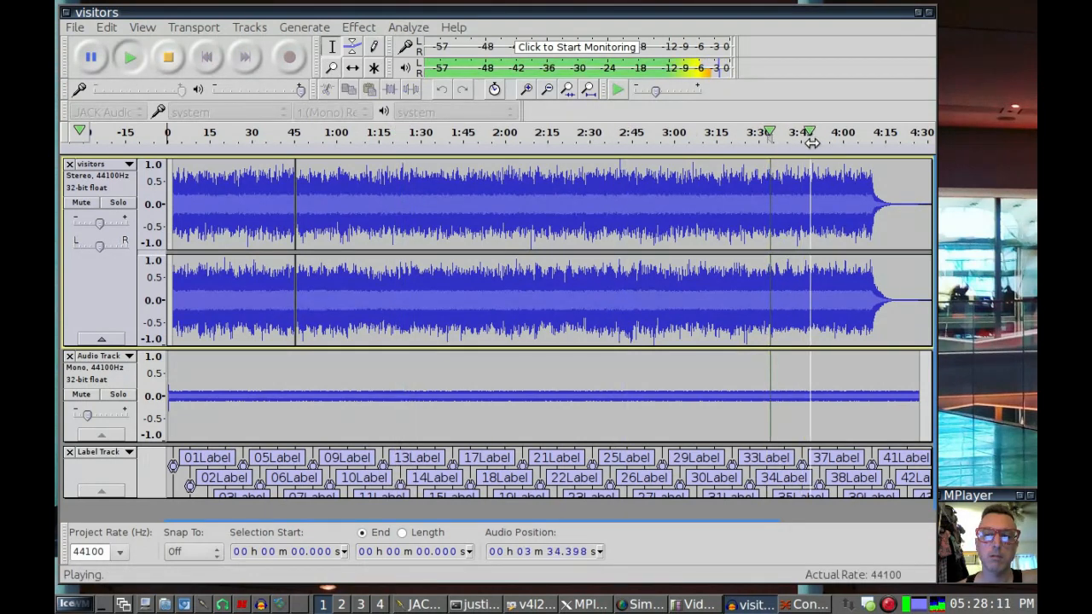
{"action": "left_click", "coordinate": [842, 132]}
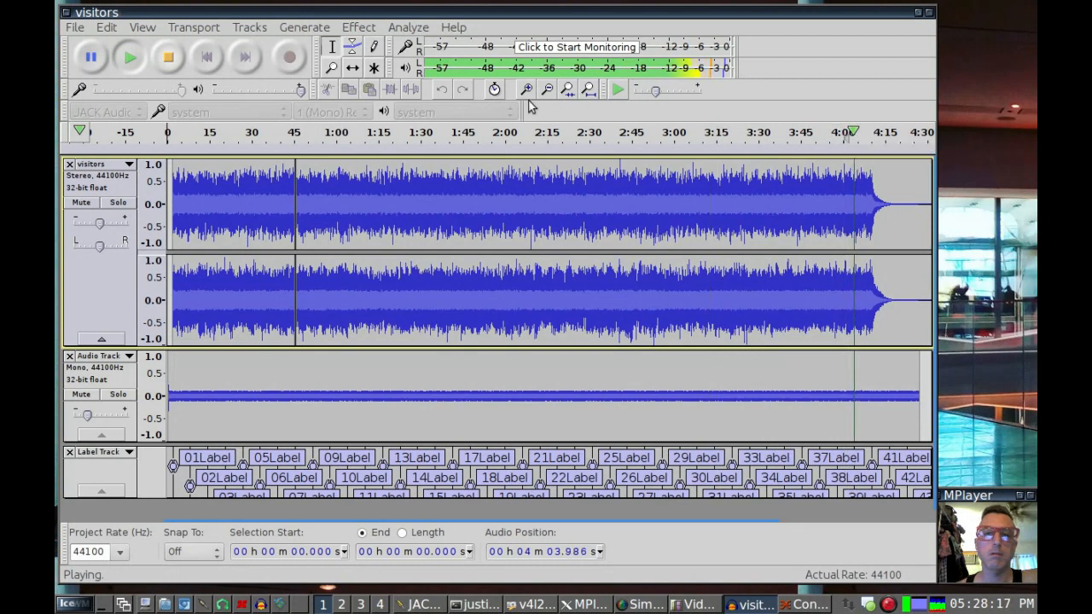
{"action": "left_click", "coordinate": [168, 58]}
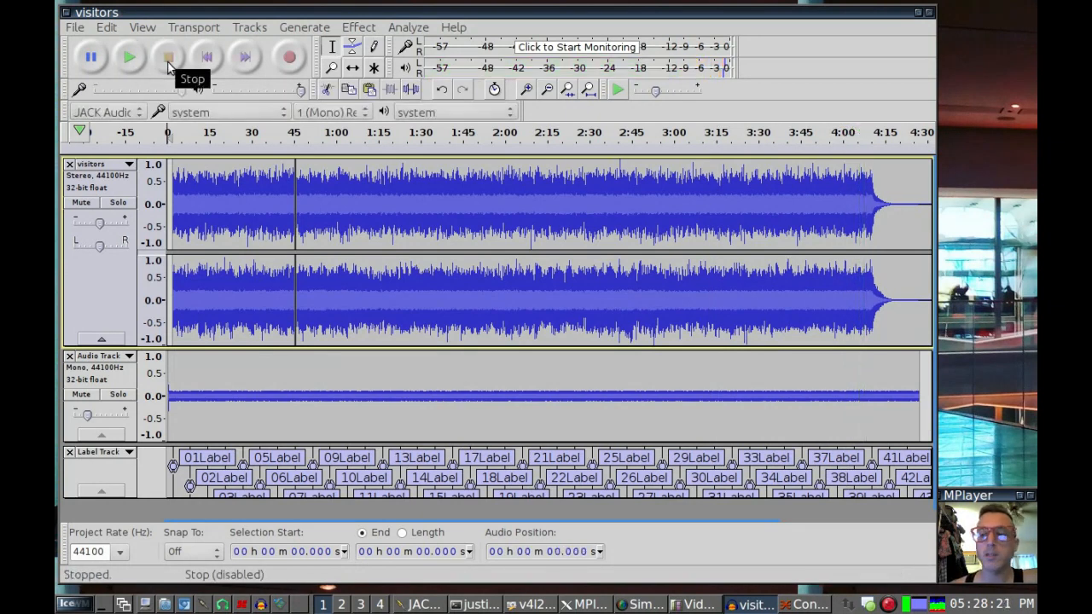